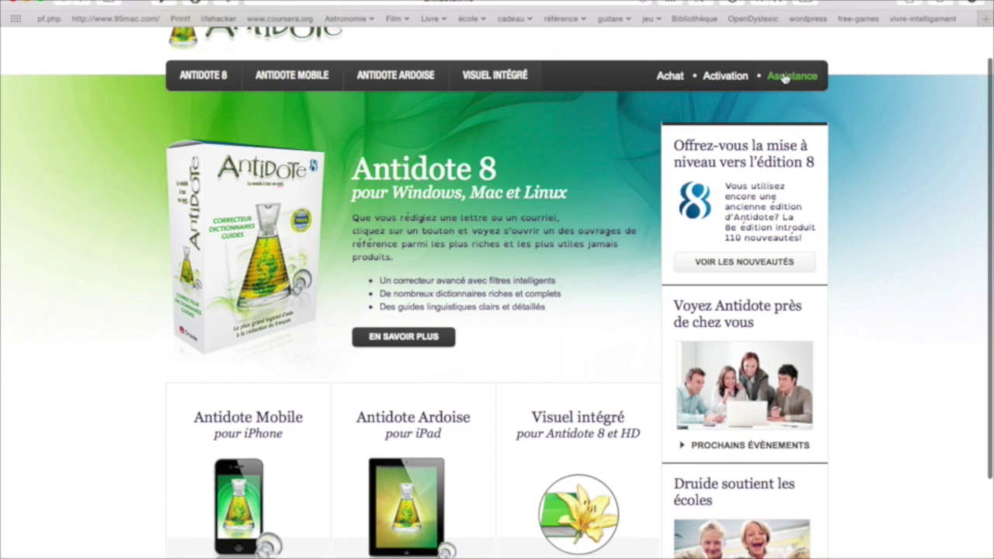
- Activate Antidote with the serial number, the user's name and e-mail, then open the personal download page
click(722, 77)
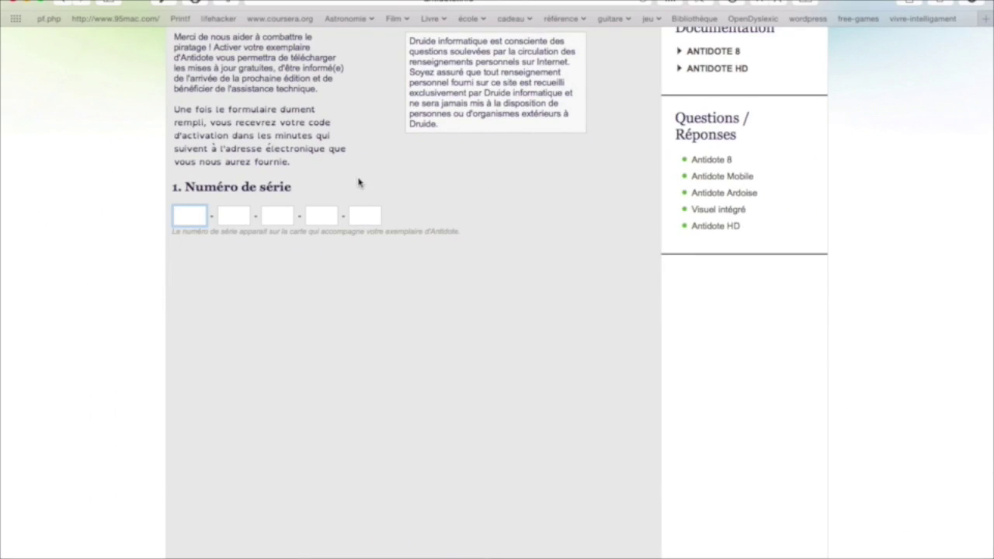
text(60)
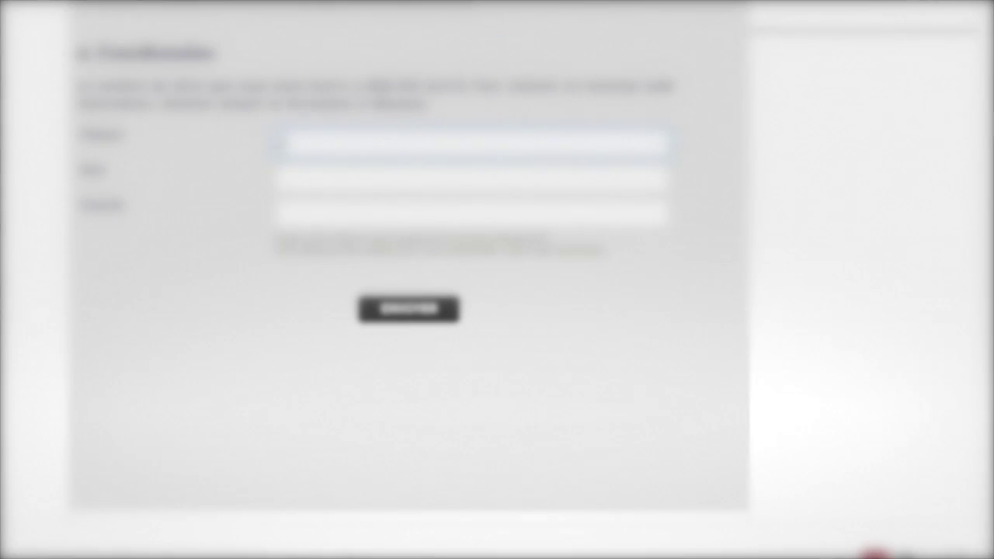
text(Jean M)
click(281, 180)
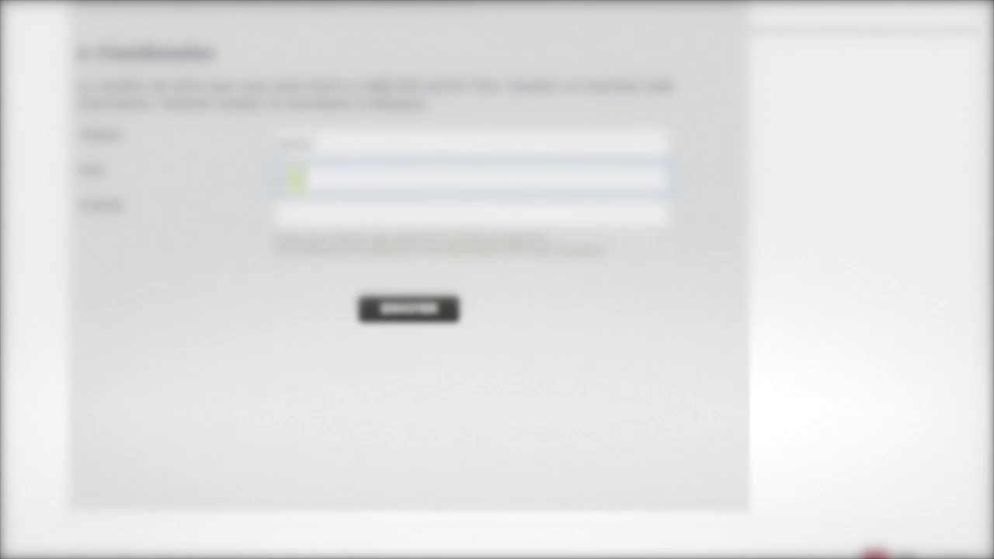
text(Martin)
key(Tab)
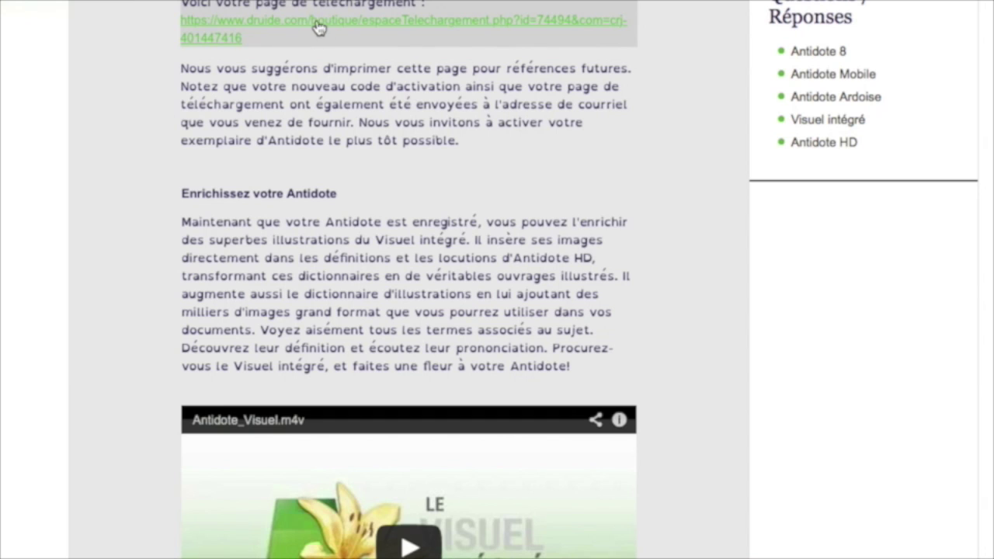
click(268, 27)
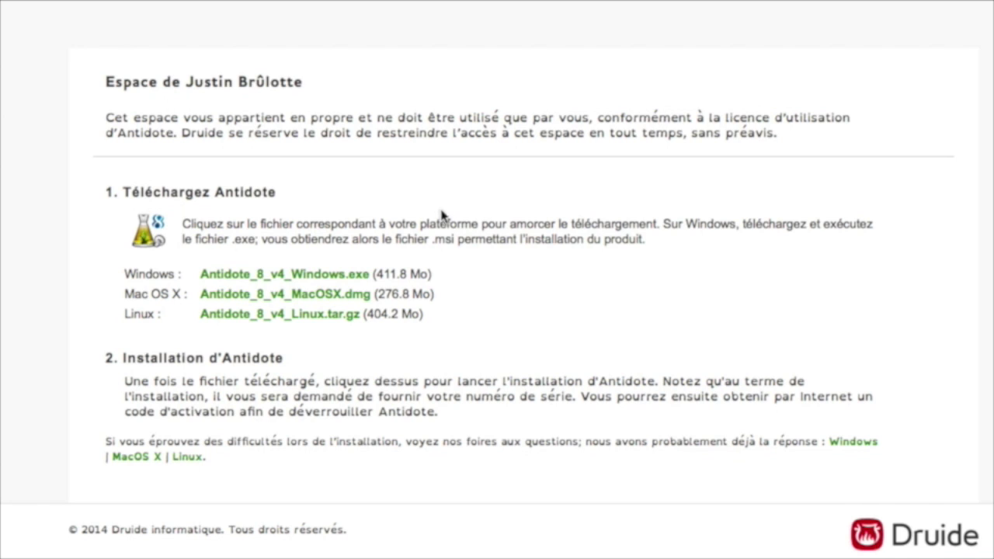
- Start downloading Antidote_8_v4_Windows.exe from the personal space page
drag(237, 173, 848, 105)
click(497, 366)
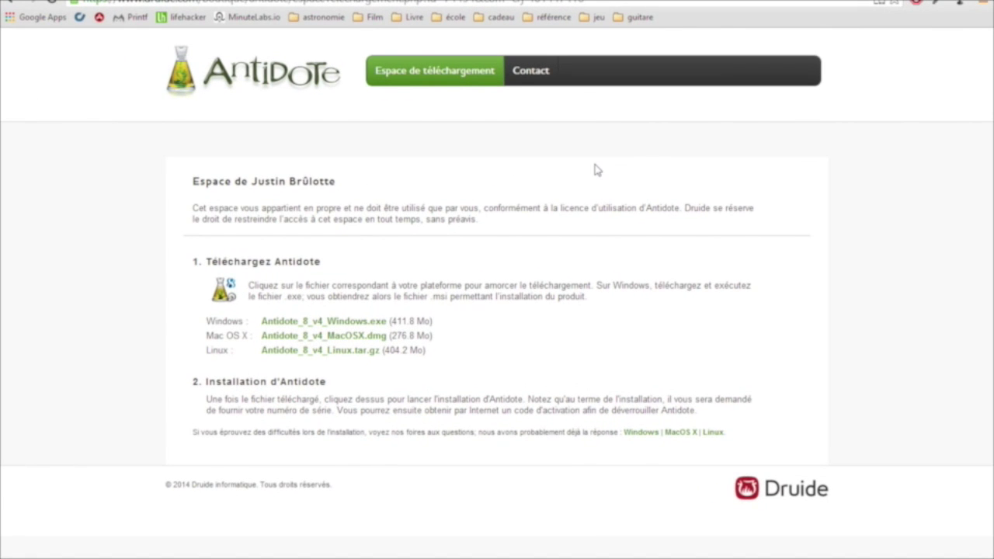
click(377, 327)
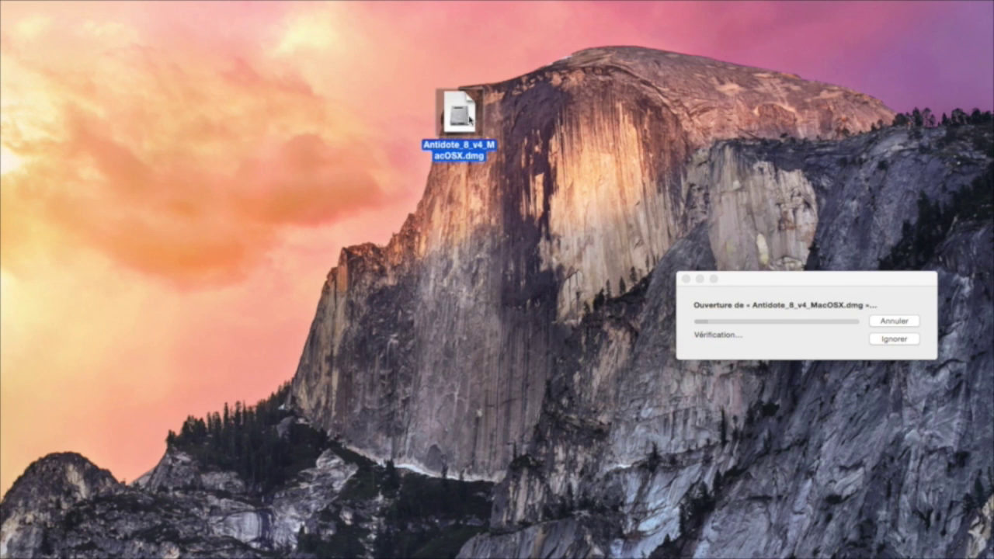
- Launch the Antidote 8 v4 installer package and advance through the introduction and licence text
drag(732, 277, 602, 109)
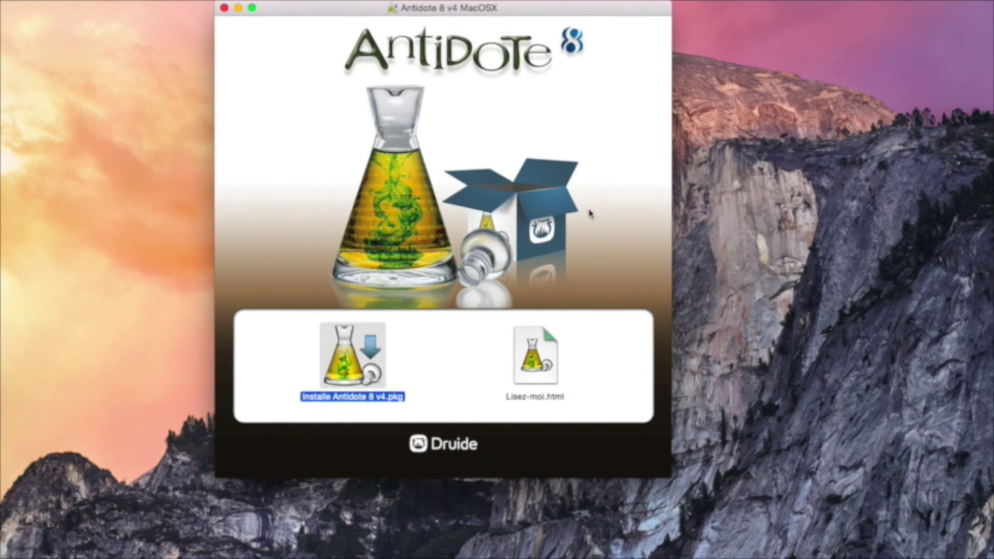
key(super+o)
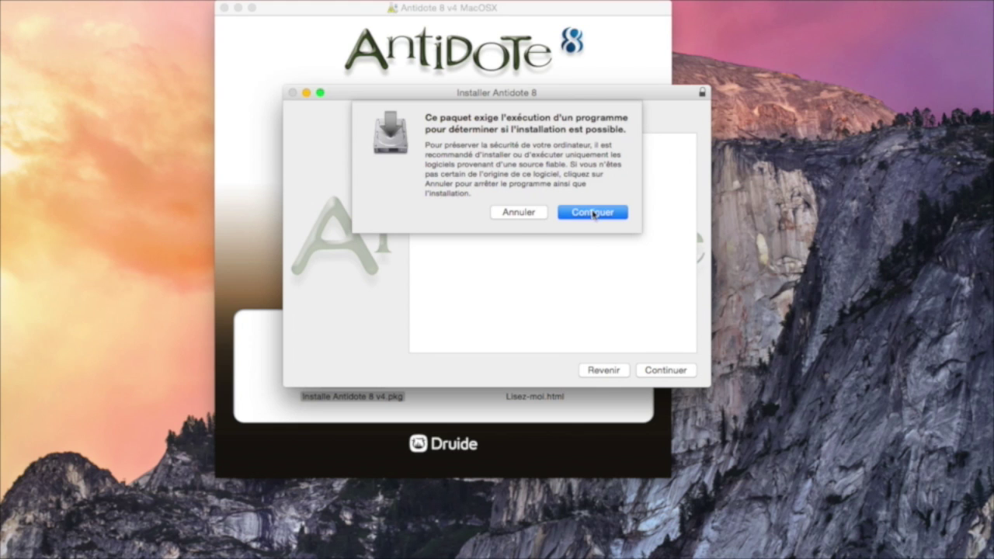
click(593, 212)
click(665, 370)
scroll(510, 292, up, 5)
key(Return)
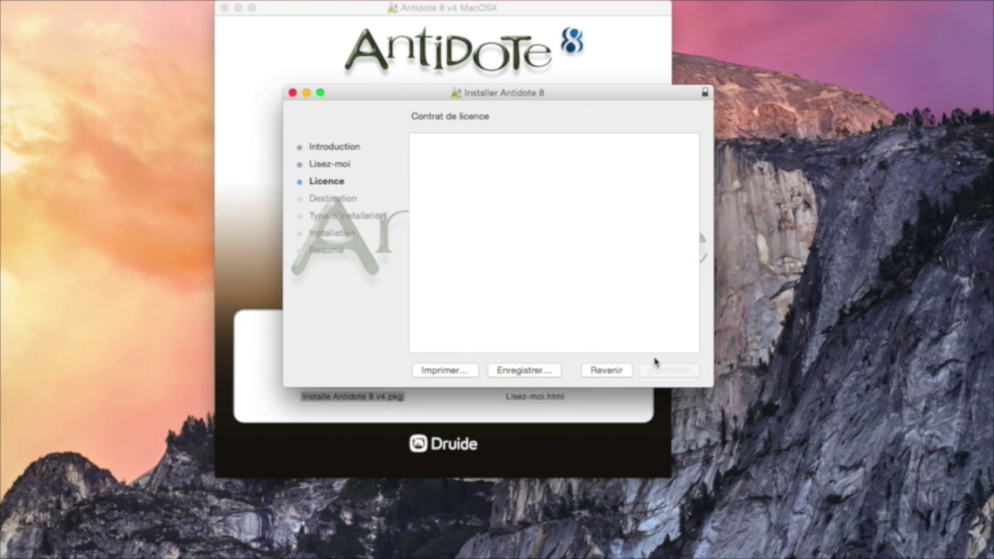
scroll(465, 290, down, 10)
key(Return)
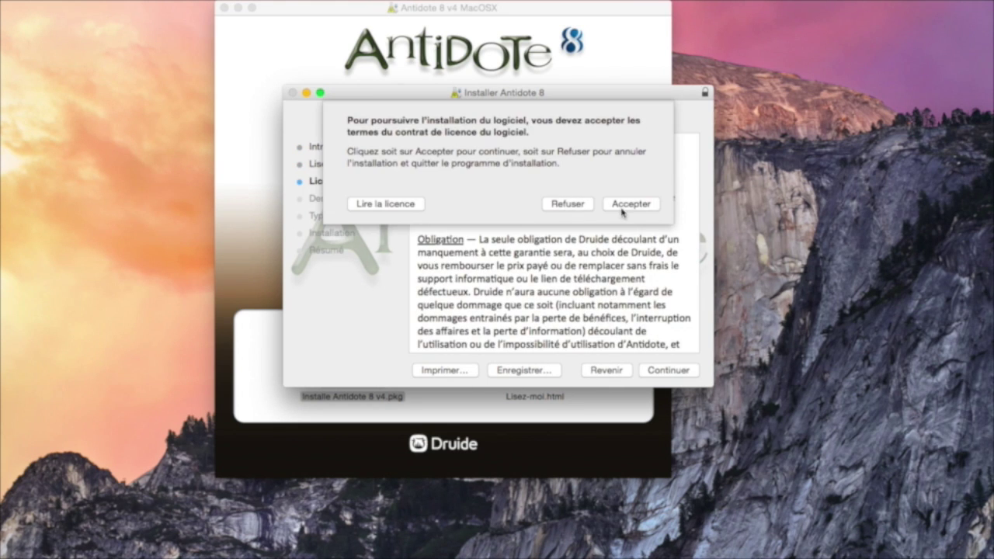
- Accept the licence and start the install, authorizing it with the account password
click(624, 202)
click(664, 373)
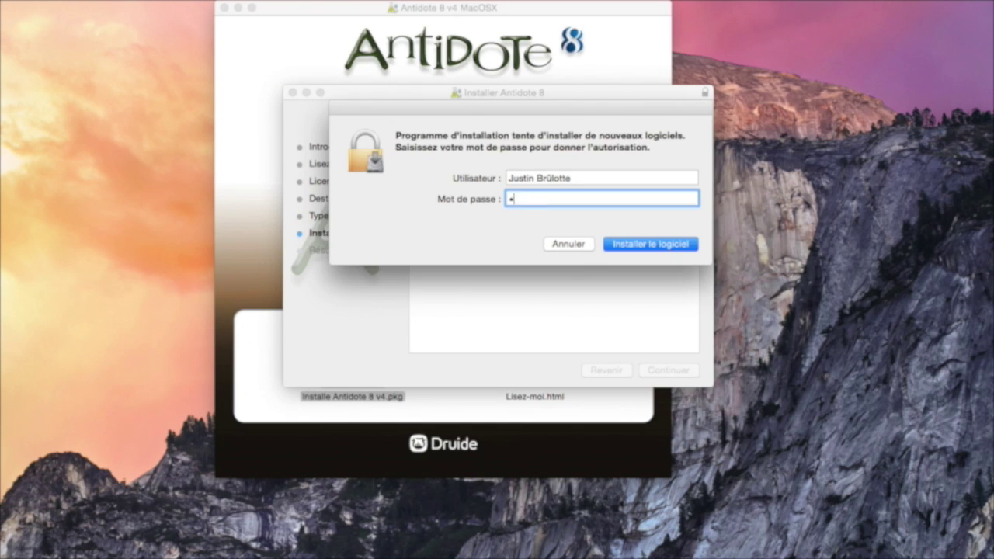
text(••••)
key(Return)
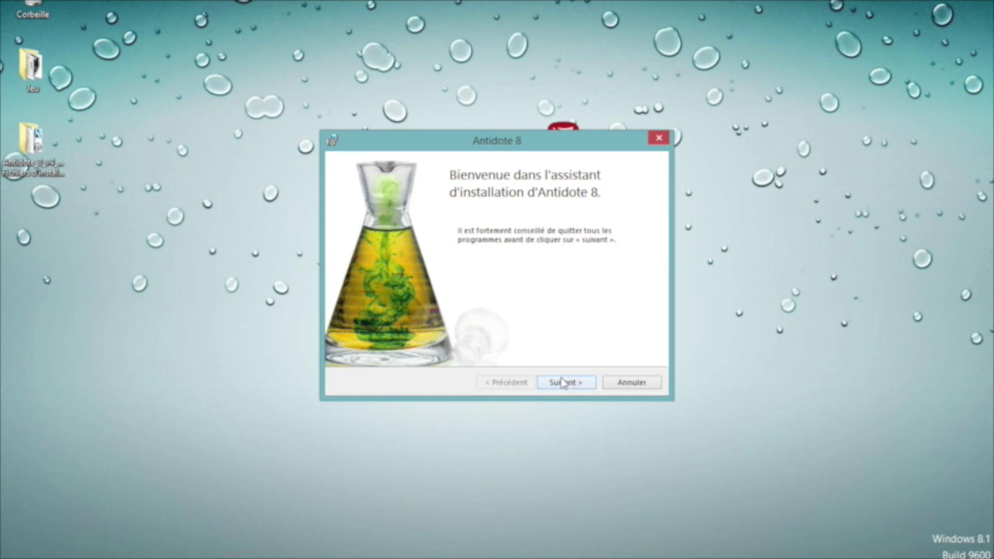
- Accept the licence, keep the default folder, install, and allow changes in the User Account Control prompt
click(565, 382)
click(339, 333)
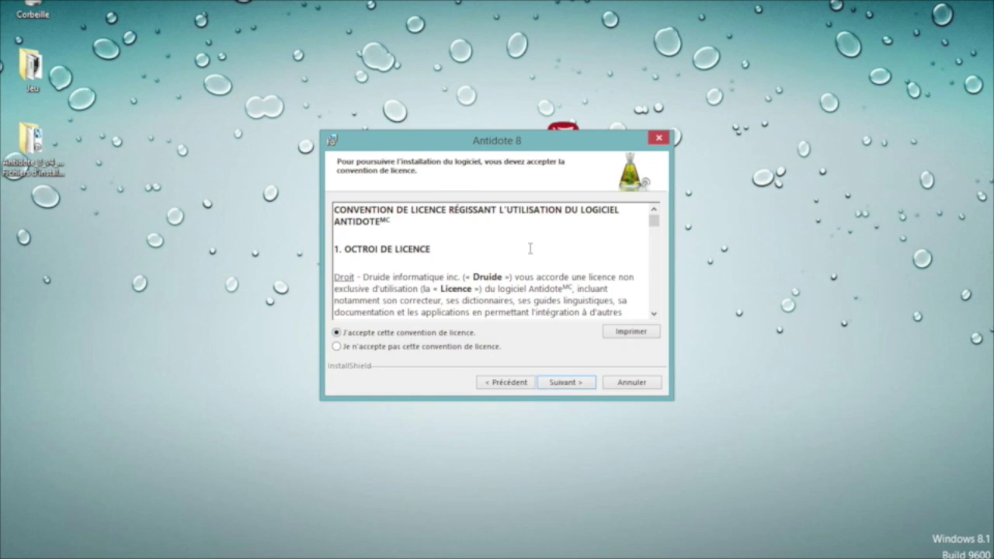
click(565, 383)
click(561, 384)
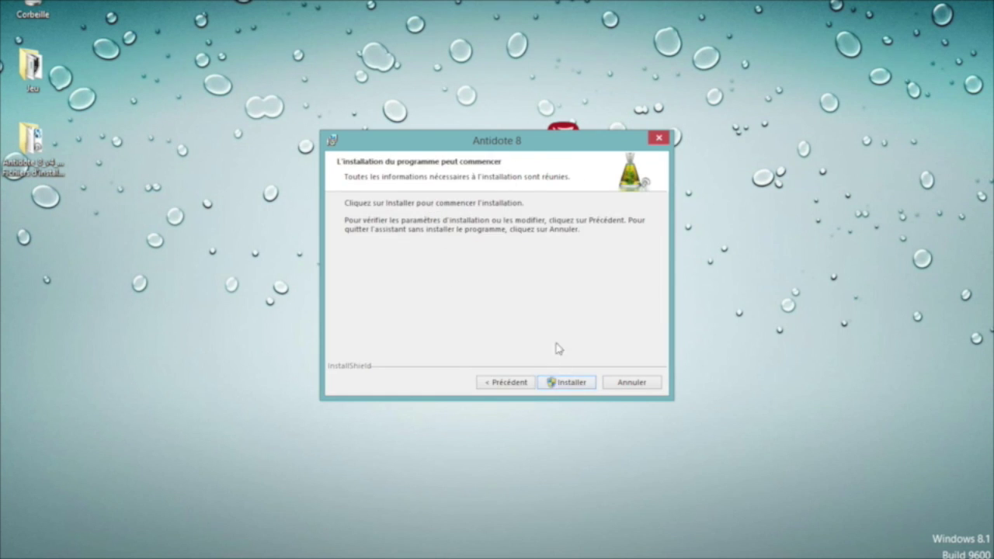
click(576, 385)
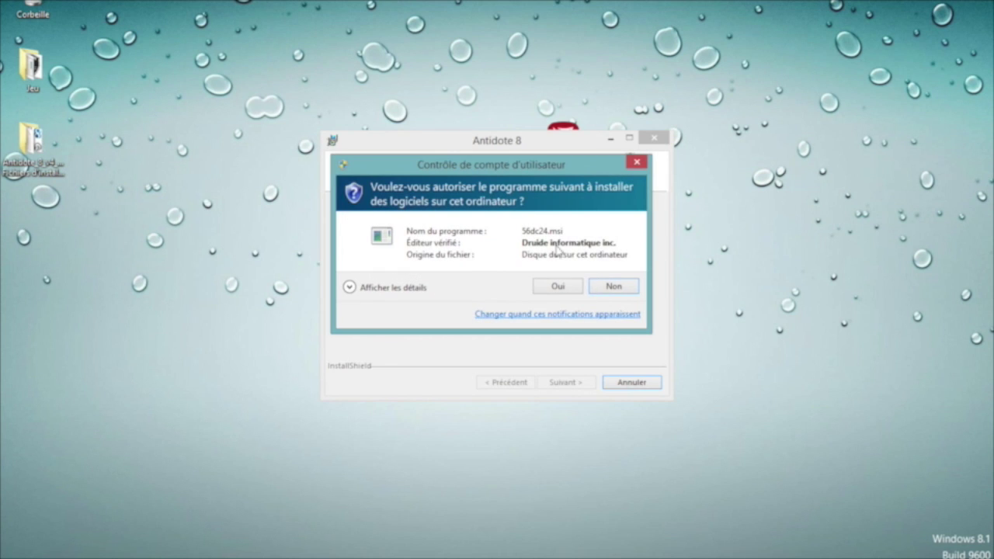
click(347, 287)
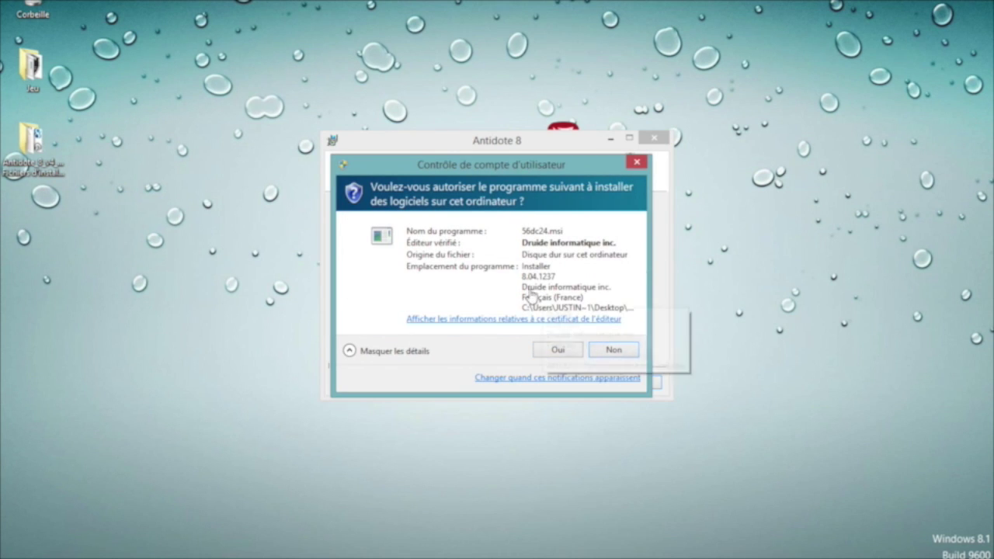
click(553, 350)
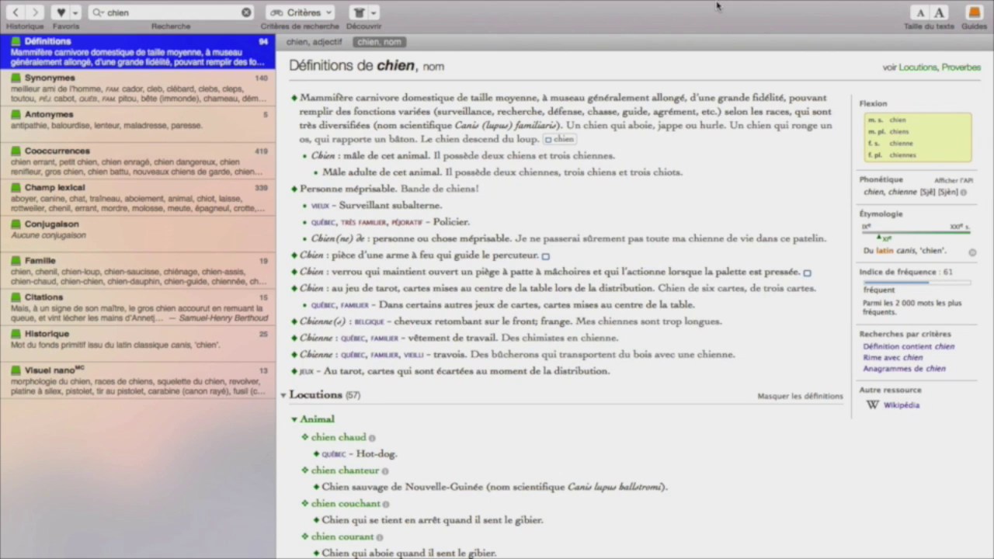
- Open the Antidote agent menu from the menu bar to show Dictionnaires and Guides
click(585, 3)
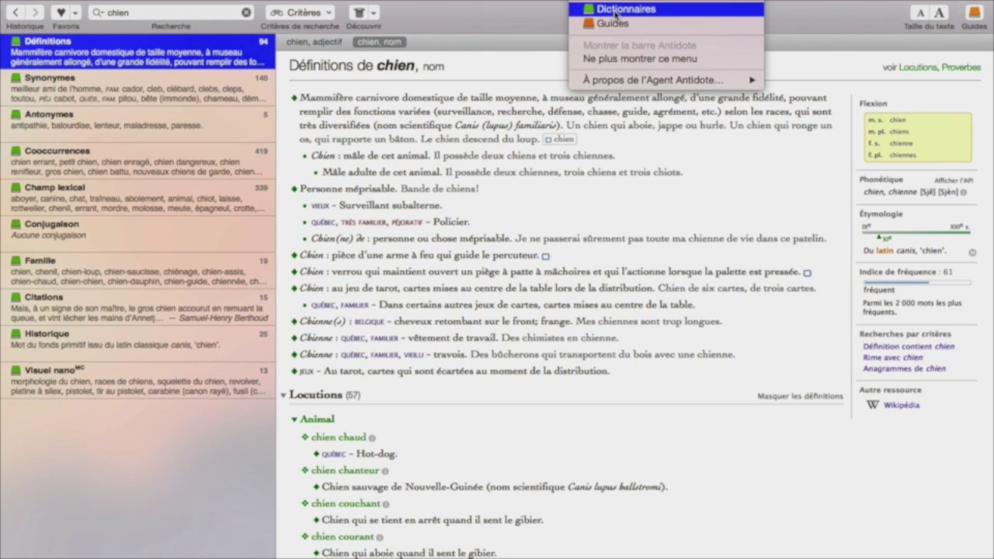
- Dismiss the agent menu and scroll through the definitions of chien
click(509, 20)
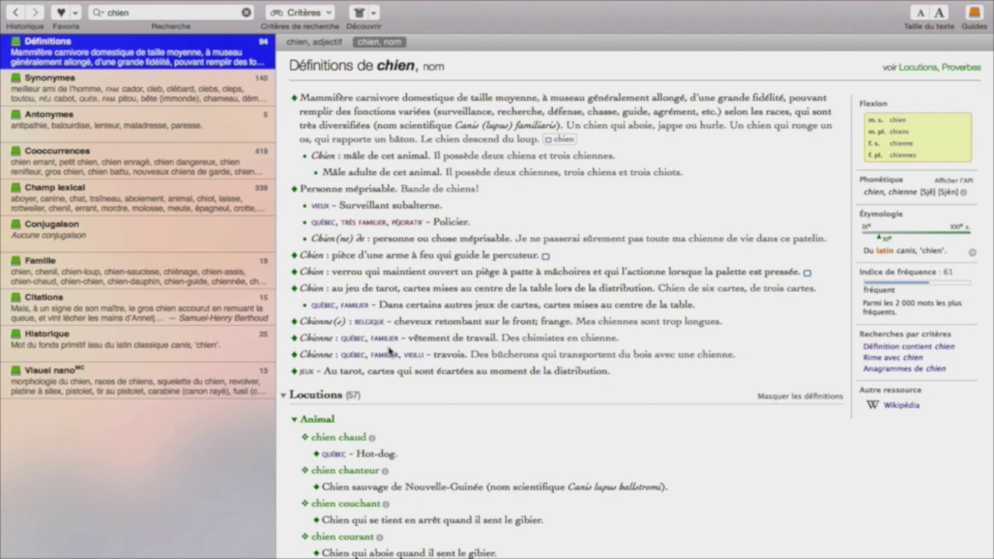
scroll(390, 350, down, 10)
scroll(391, 350, up, 10)
click(879, 360)
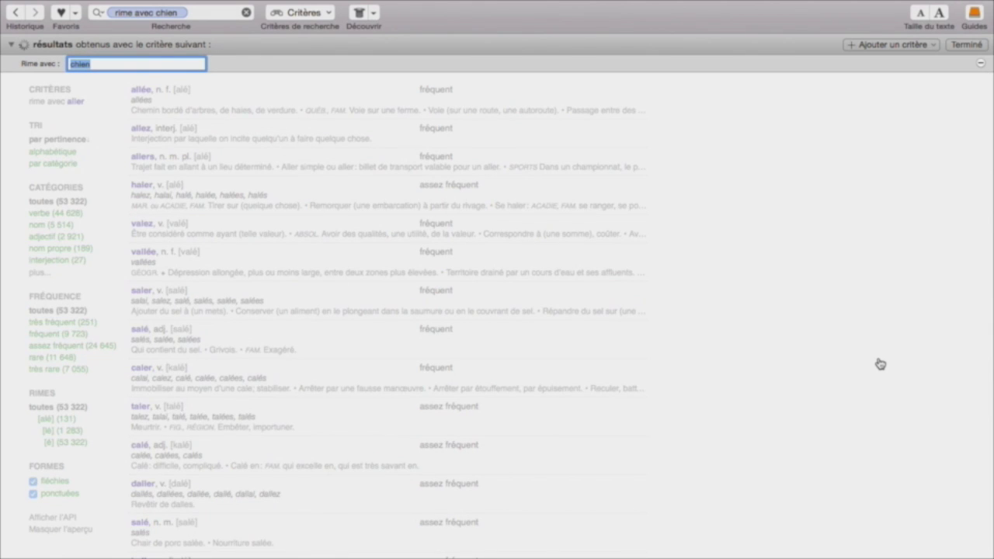
scroll(330, 304, down, 10)
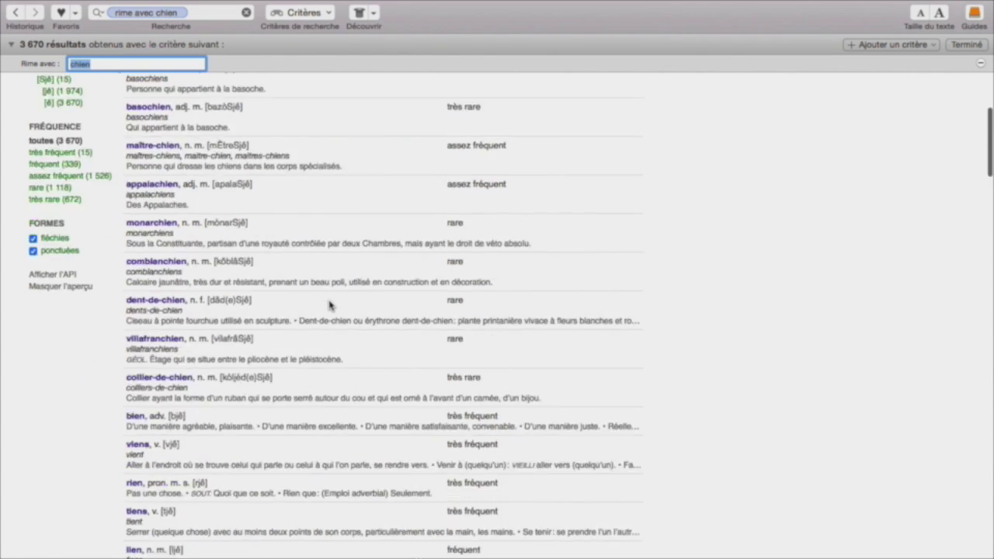
scroll(330, 304, up, 10)
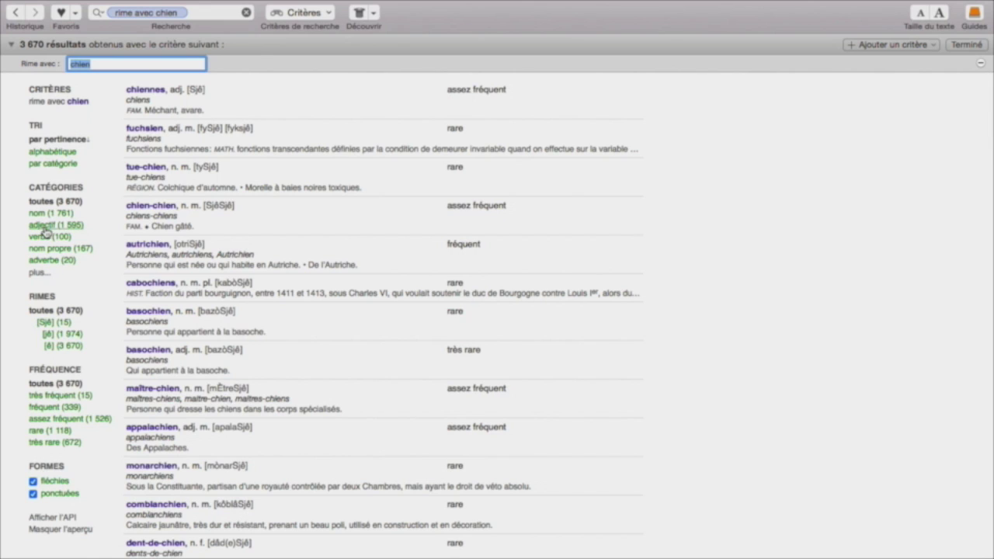
click(15, 12)
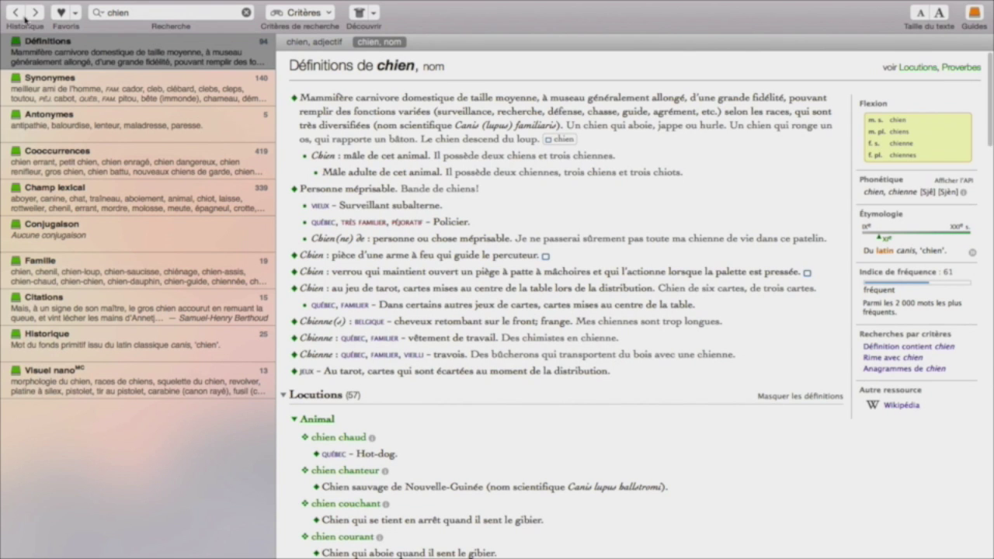
click(904, 369)
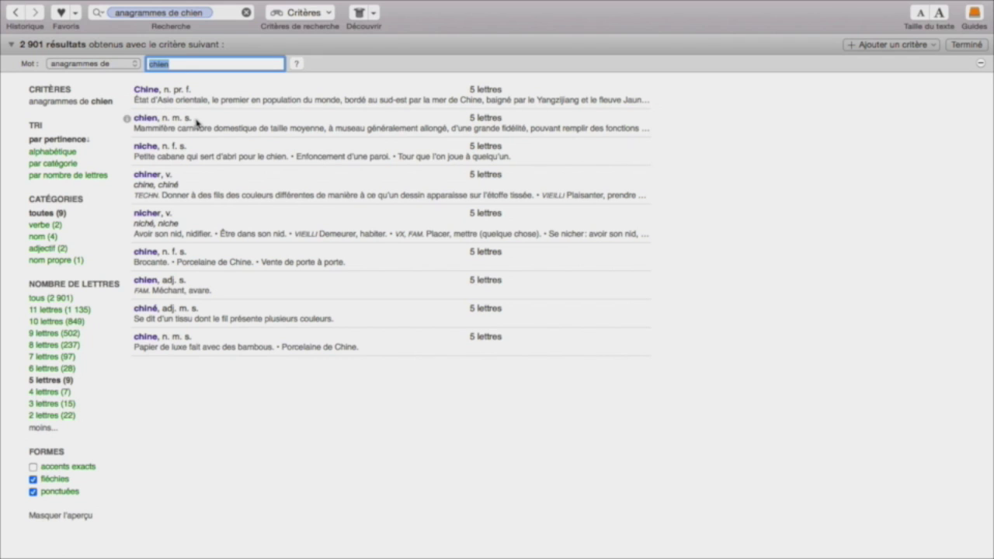
click(14, 13)
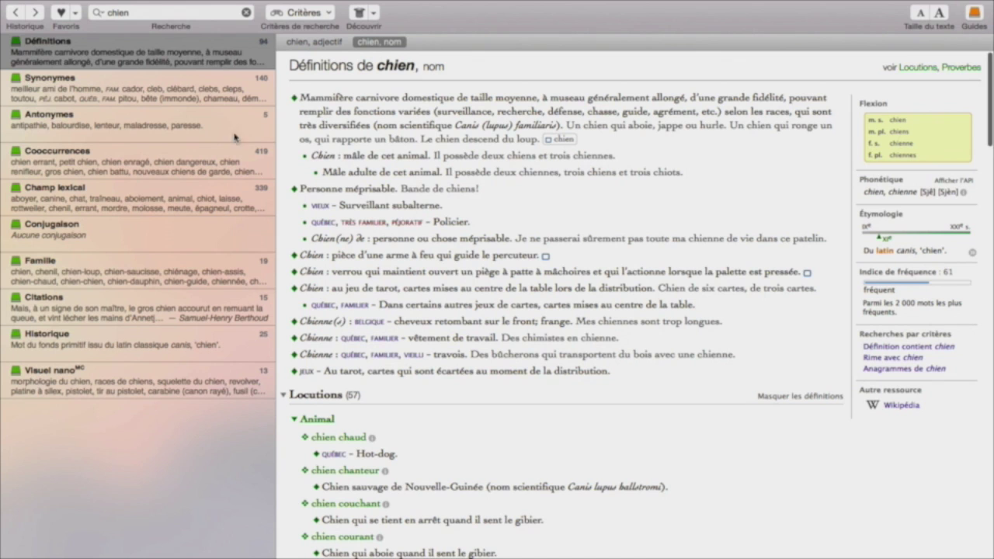
- Browse chien's synonyms, looking up pitou's definition and synonyms before going back
click(136, 86)
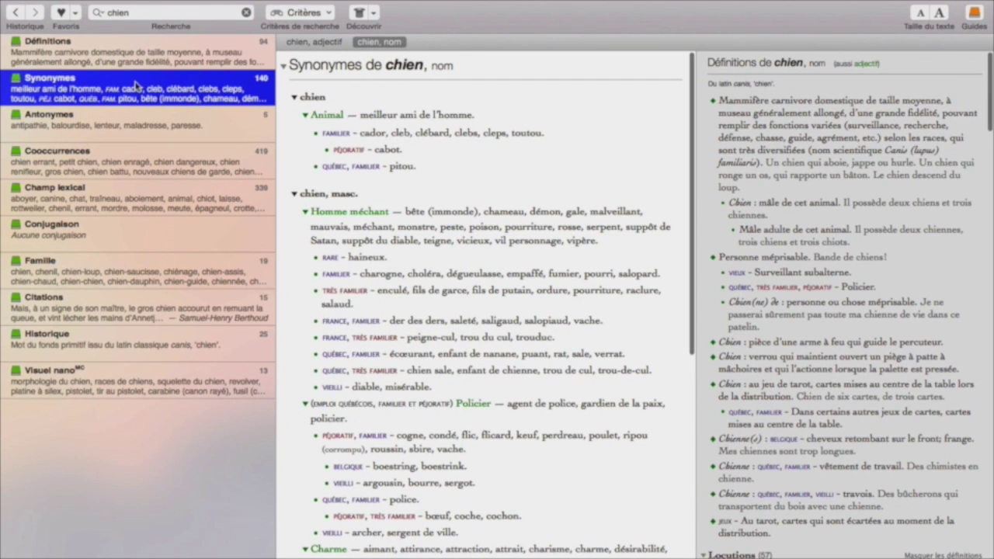
scroll(427, 261, down, 5)
scroll(426, 260, up, 5)
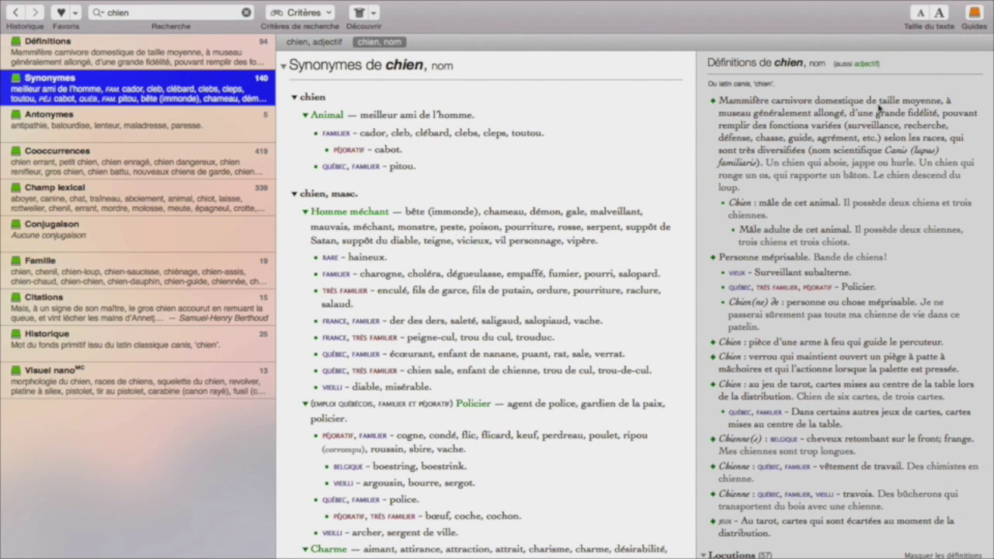
scroll(865, 68, down, 3)
scroll(463, 214, up, 3)
click(402, 170)
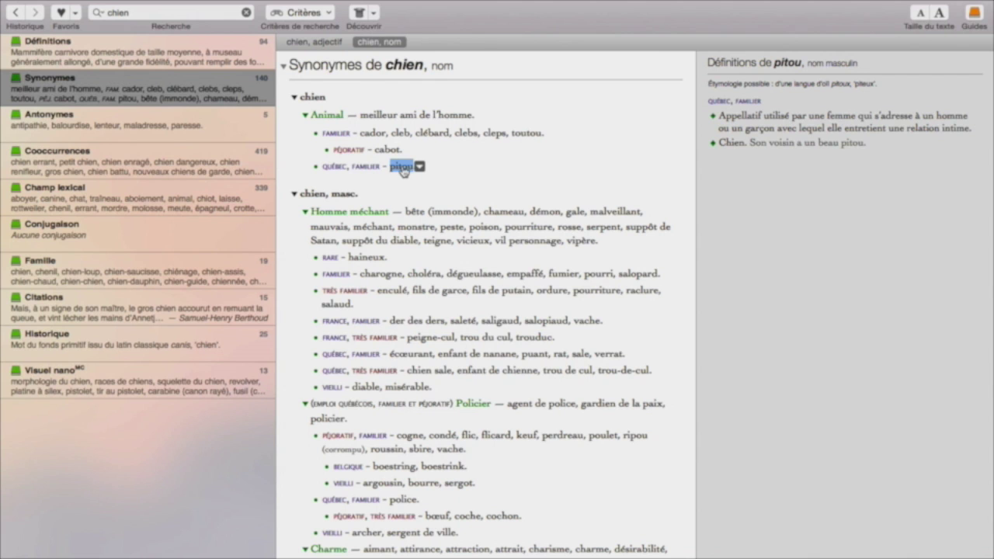
click(400, 167)
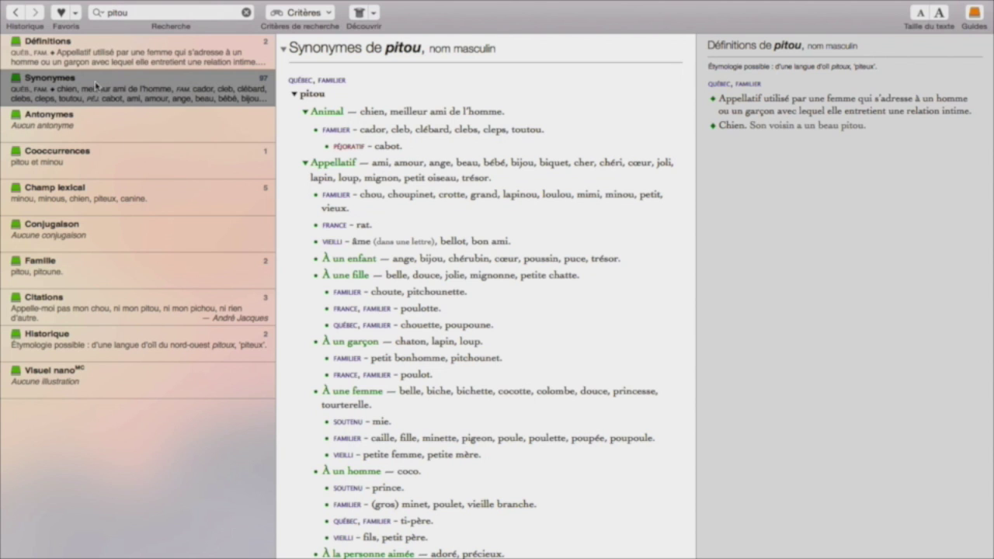
click(16, 14)
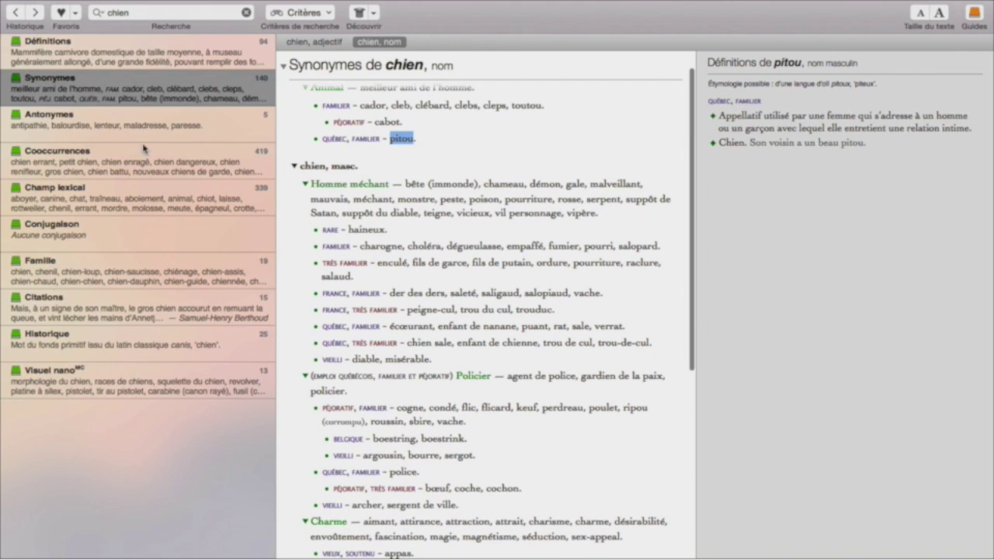
- Show chien's antonyms, look up lenteur, then return and display chien's cooccurrences
click(101, 126)
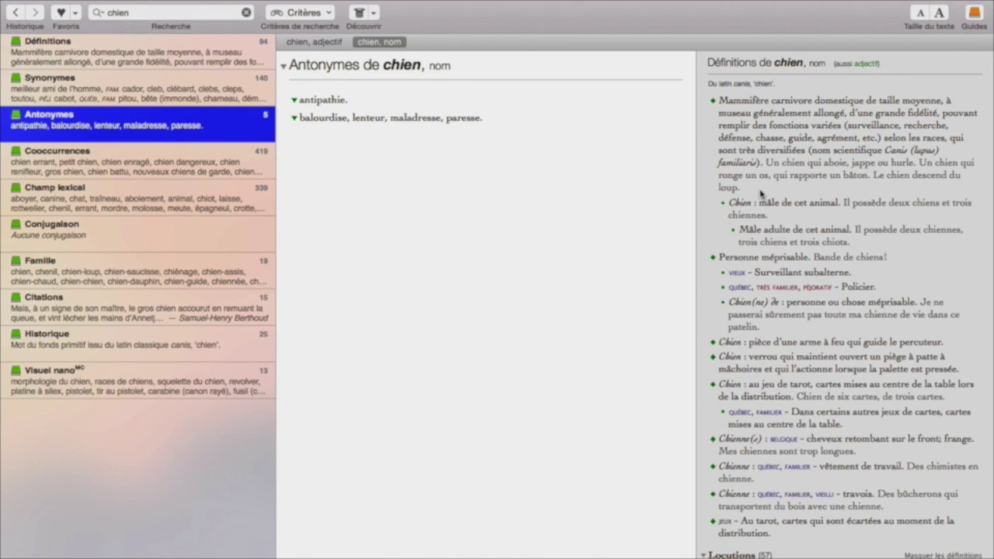
scroll(760, 194, down, 5)
scroll(760, 194, up, 5)
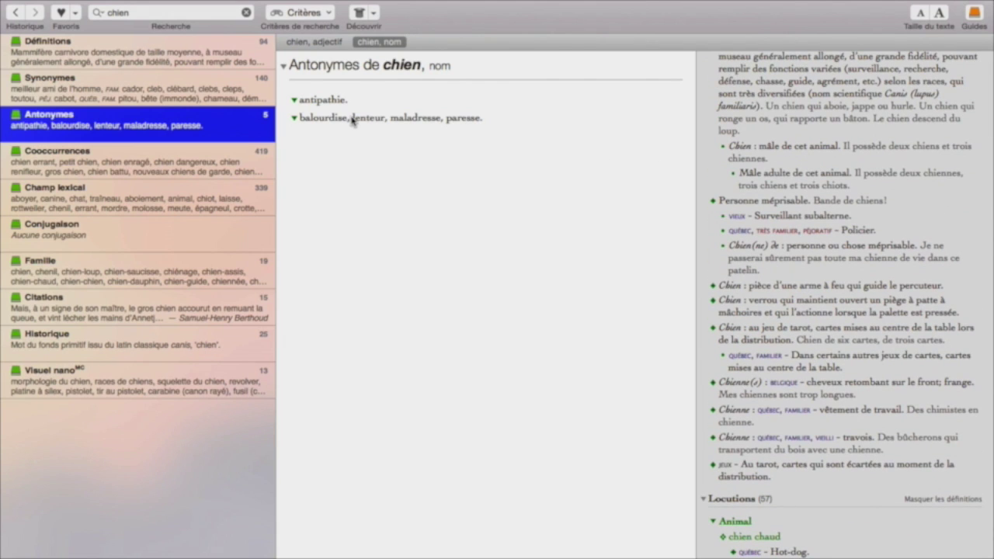
click(351, 120)
double_click(368, 118)
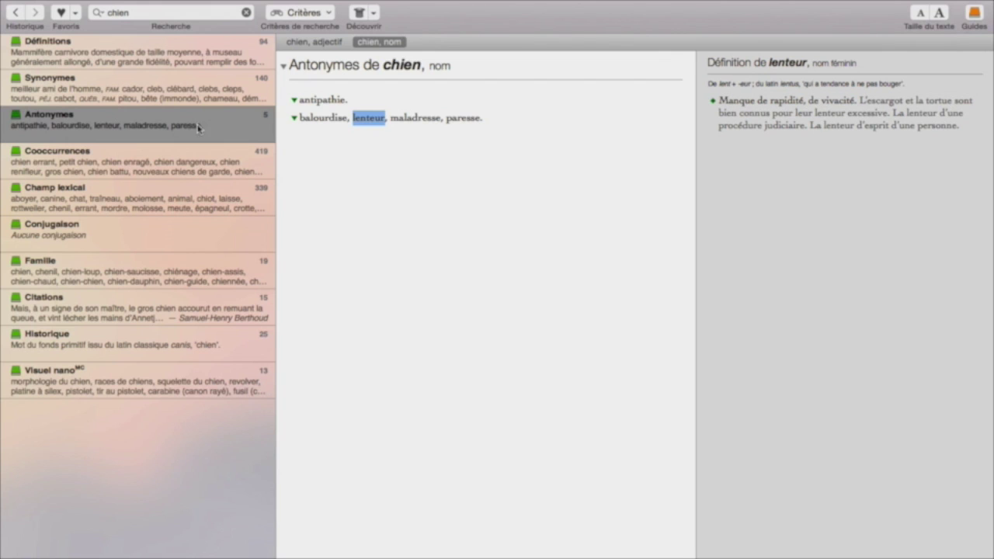
double_click(368, 119)
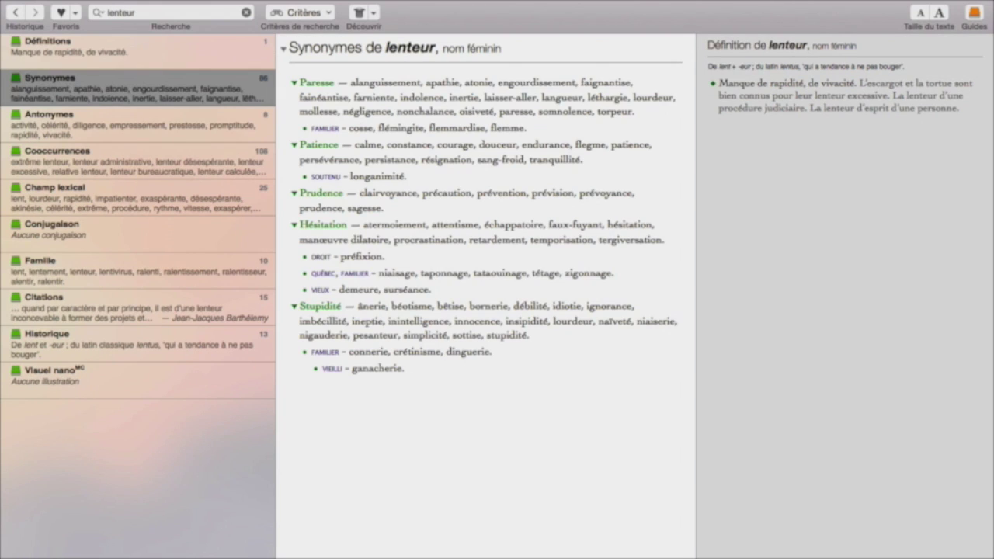
click(18, 15)
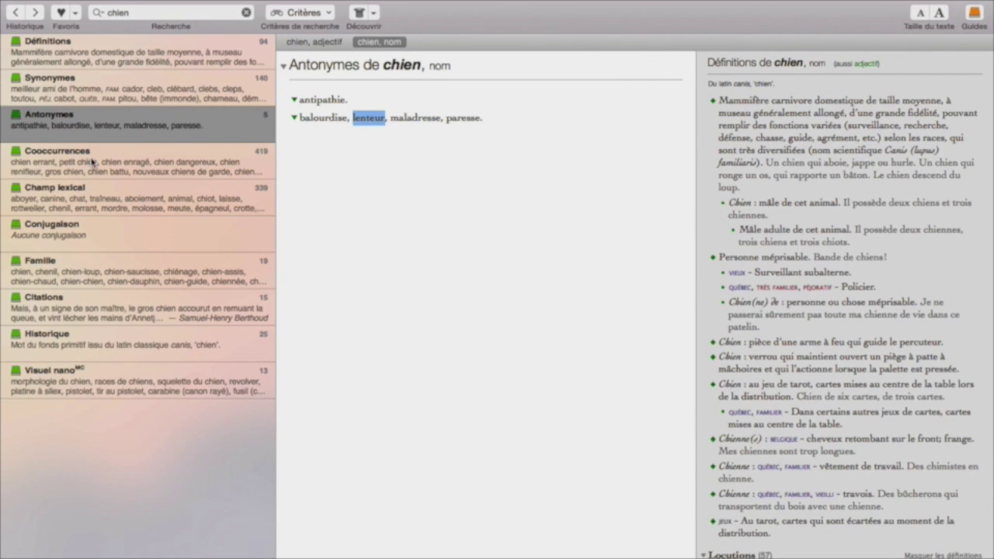
click(92, 173)
- Scroll through chien's cooccurrences, then display its Champ lexical word cloud
scroll(464, 198, down, 3)
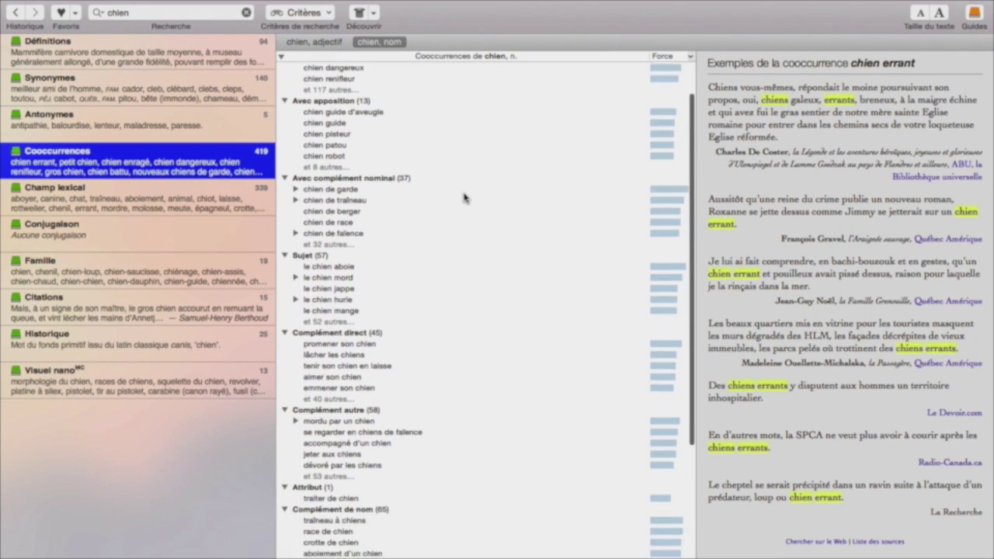
scroll(463, 197, up, 3)
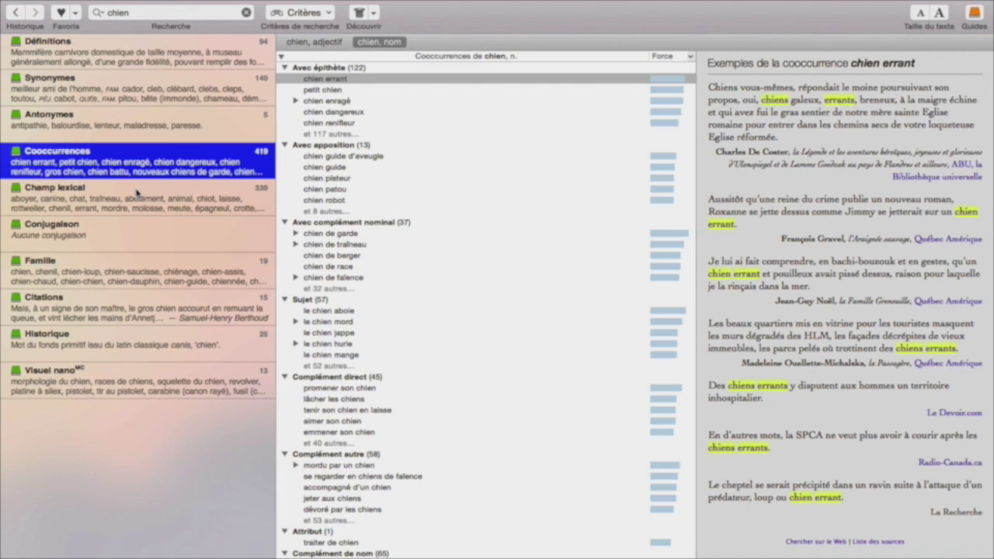
click(69, 209)
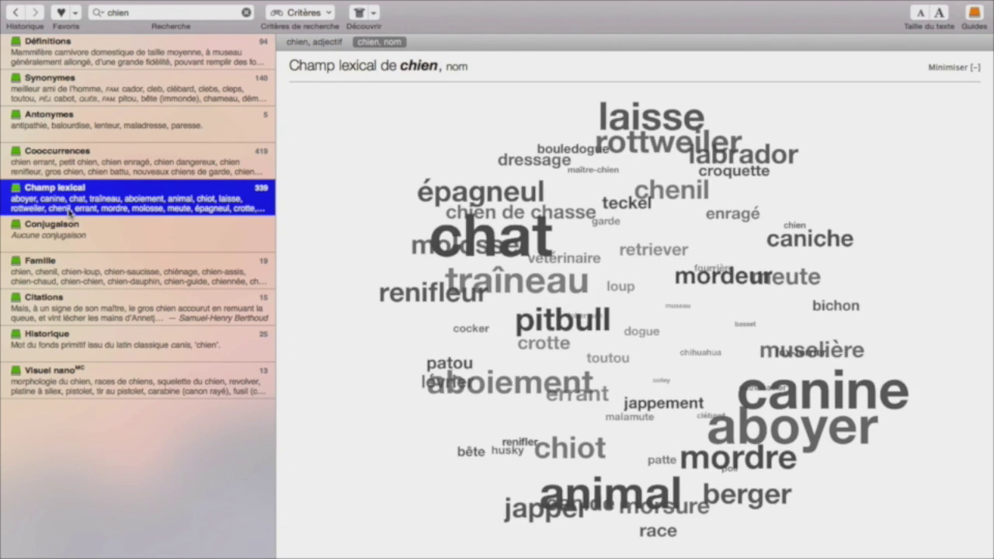
click(953, 66)
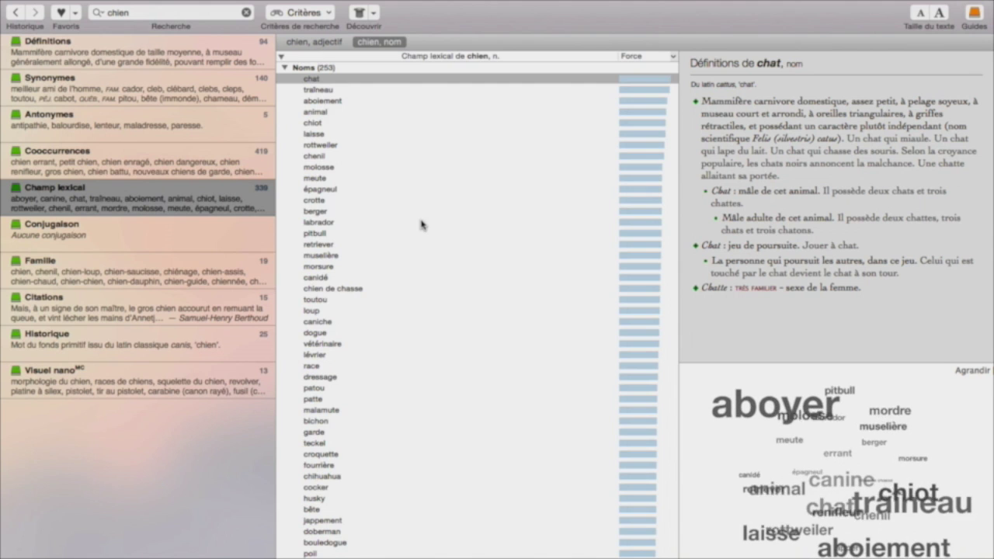
scroll(373, 373, down, 5)
scroll(373, 372, up, 5)
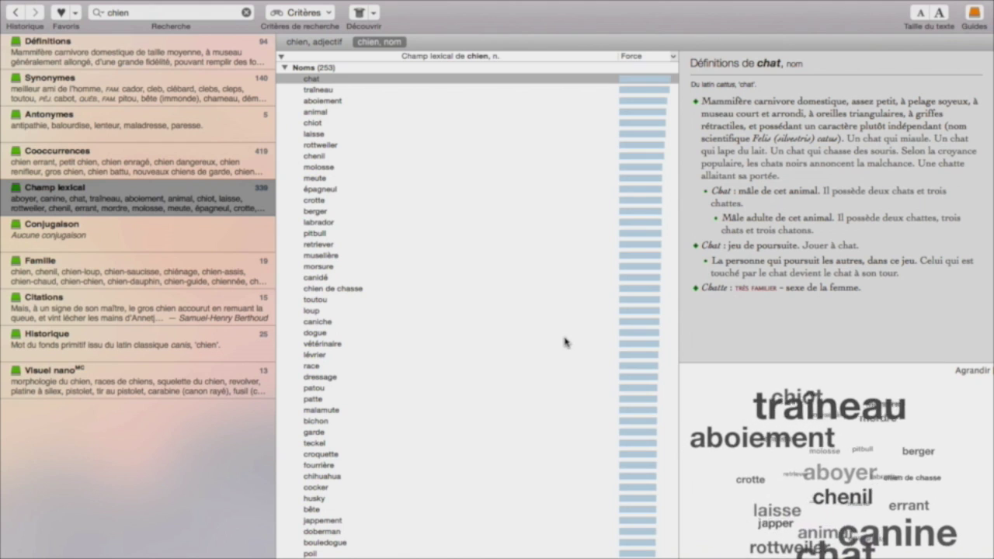
click(318, 80)
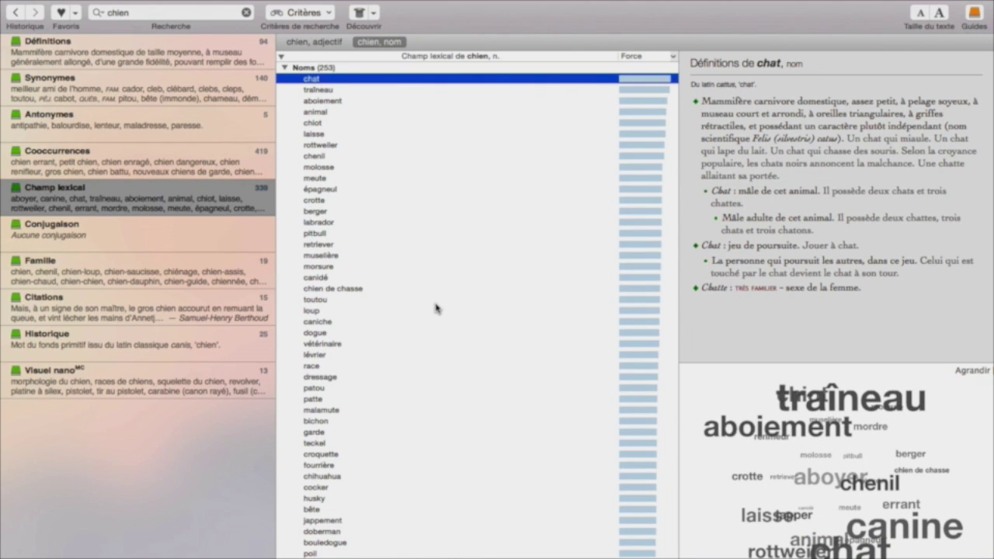
click(320, 94)
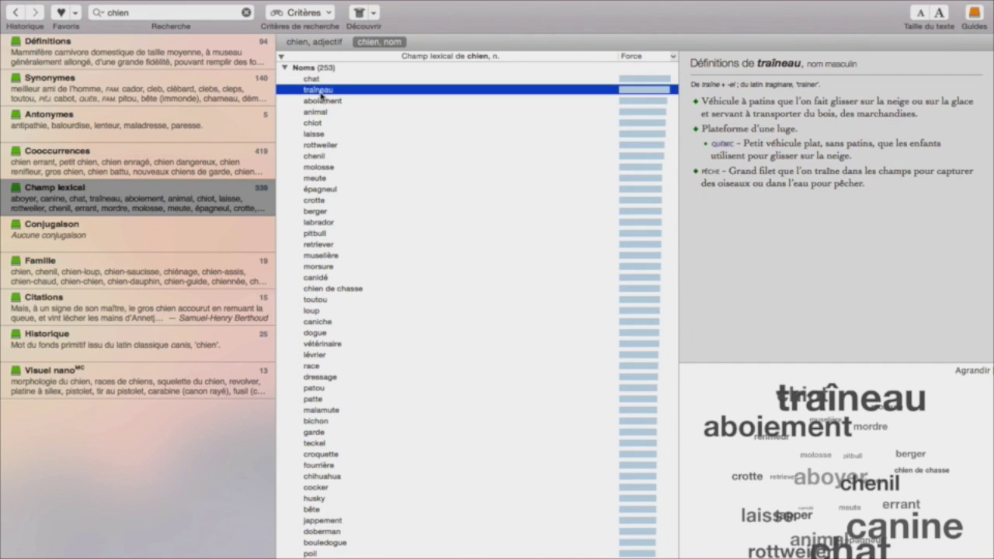
key(Down)
key(Down)
key(Down)
key(Down)
key(Down)
key(Up)
key(Up)
key(Up)
key(Up)
key(Down)
key(Down)
key(Down)
key(Up)
key(Up)
key(Up)
key(Up)
key(Up)
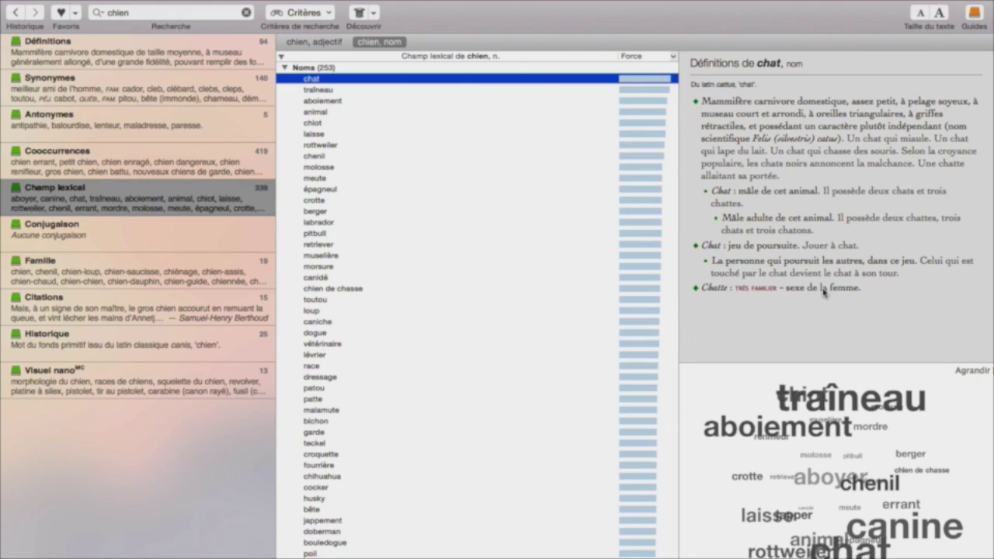
click(969, 374)
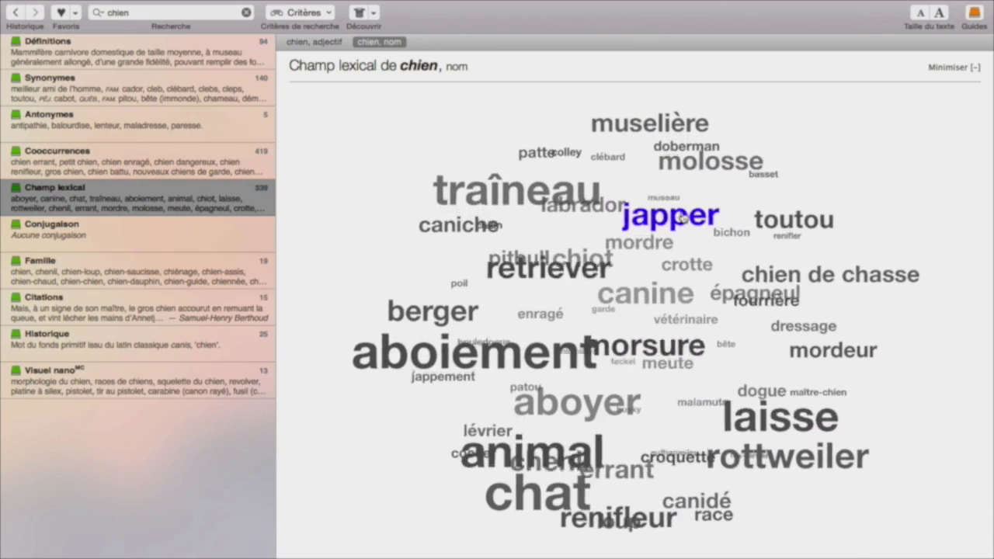
- Look up japper and view its conjugation, family, citations (with a Gutenberg source), history and illustrations
click(647, 294)
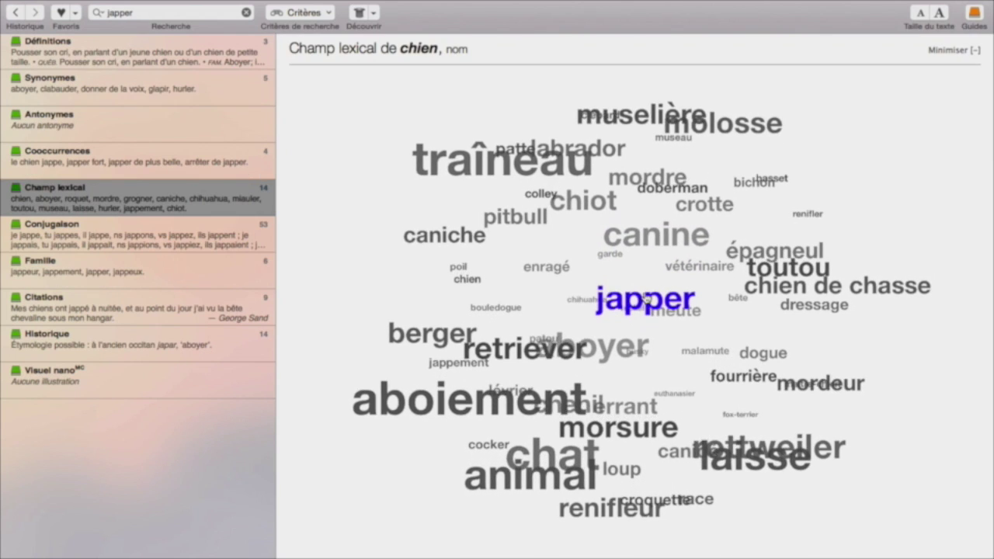
click(66, 244)
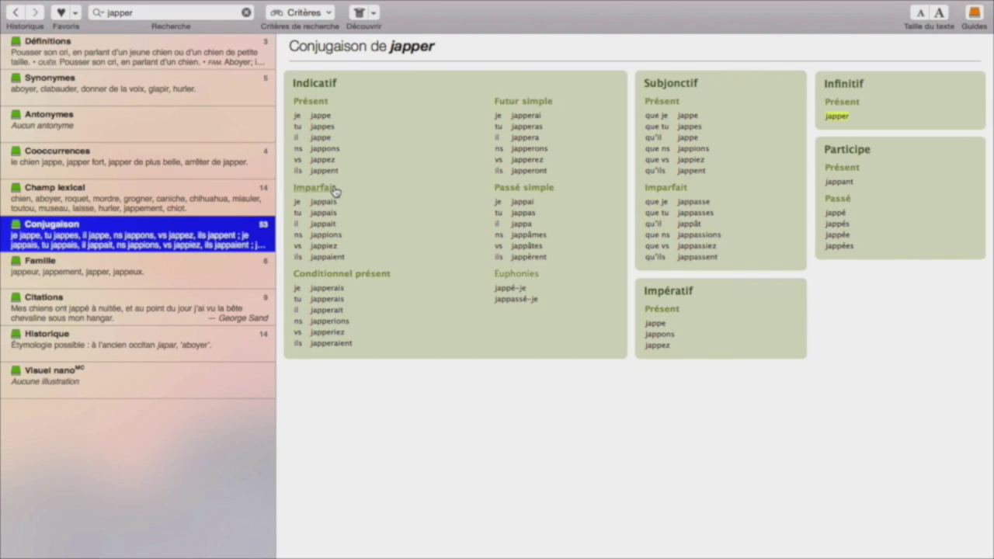
click(82, 281)
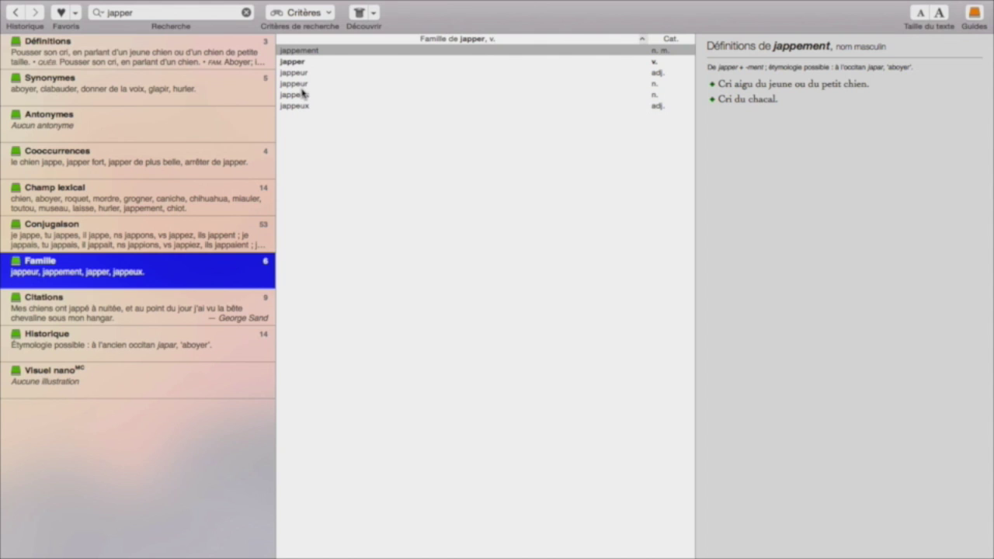
click(125, 314)
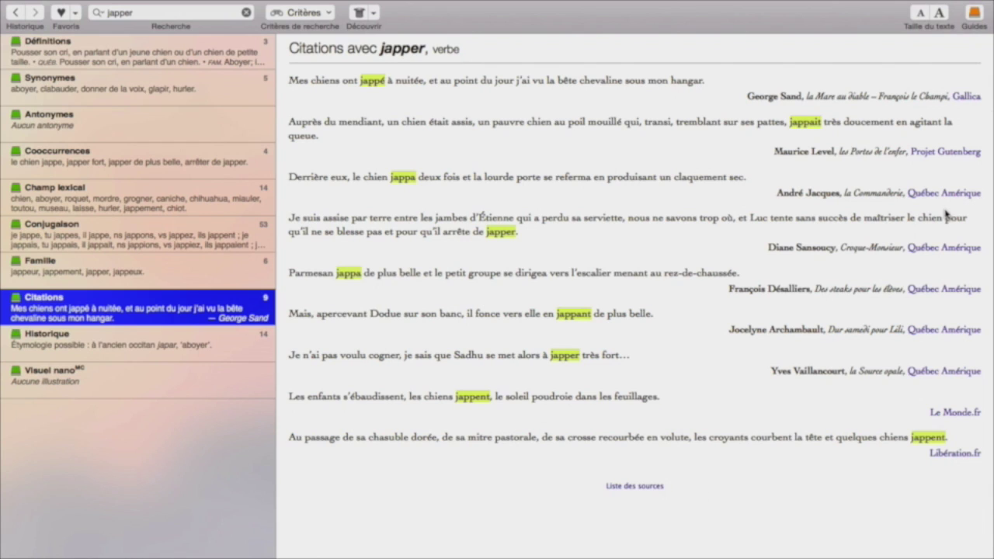
click(937, 155)
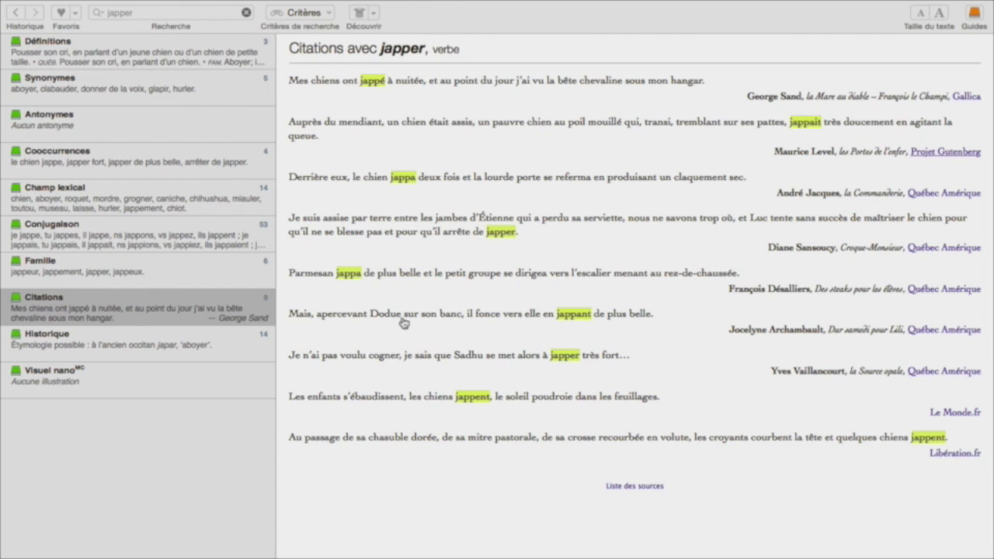
click(423, 26)
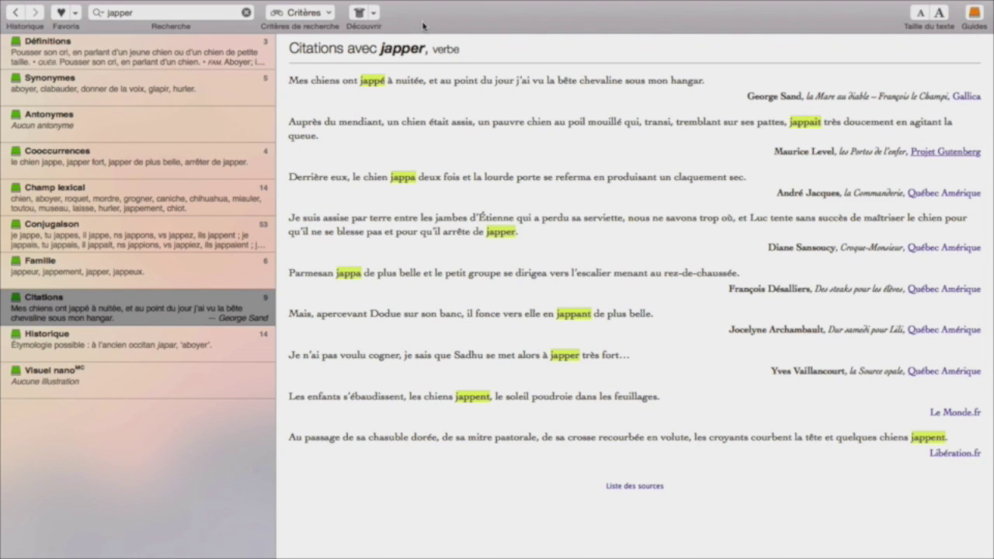
click(97, 341)
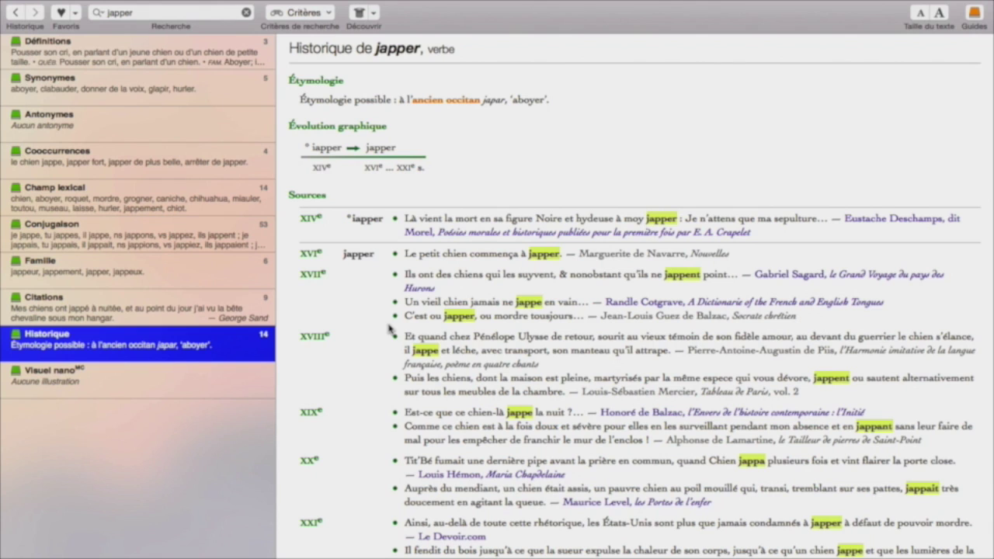
key(Down)
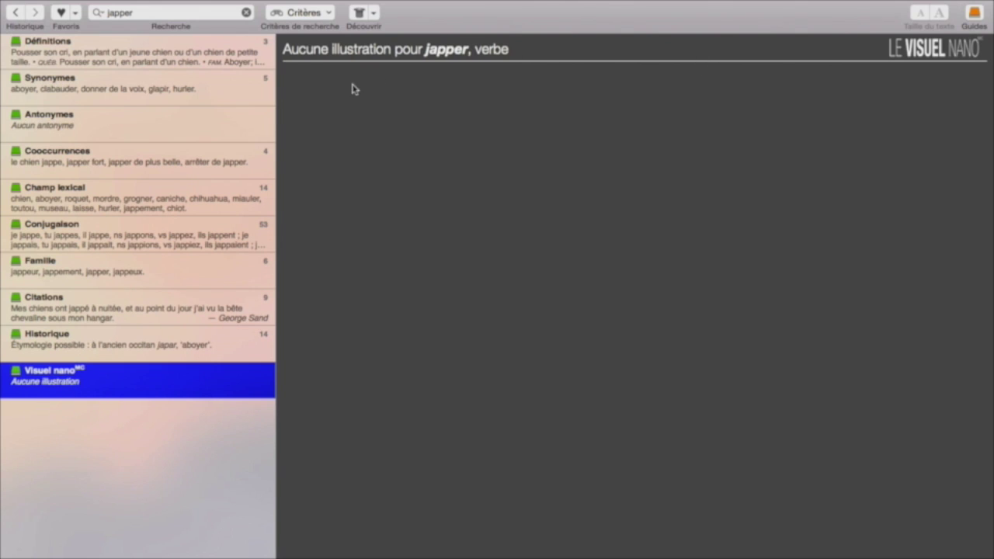
- Search for chien, open the races de chiens illustration, then return to its illustration grid
click(119, 11)
double_click(119, 11)
text(chein)
key(BackSpace)
key(BackSpace)
key(BackSpace)
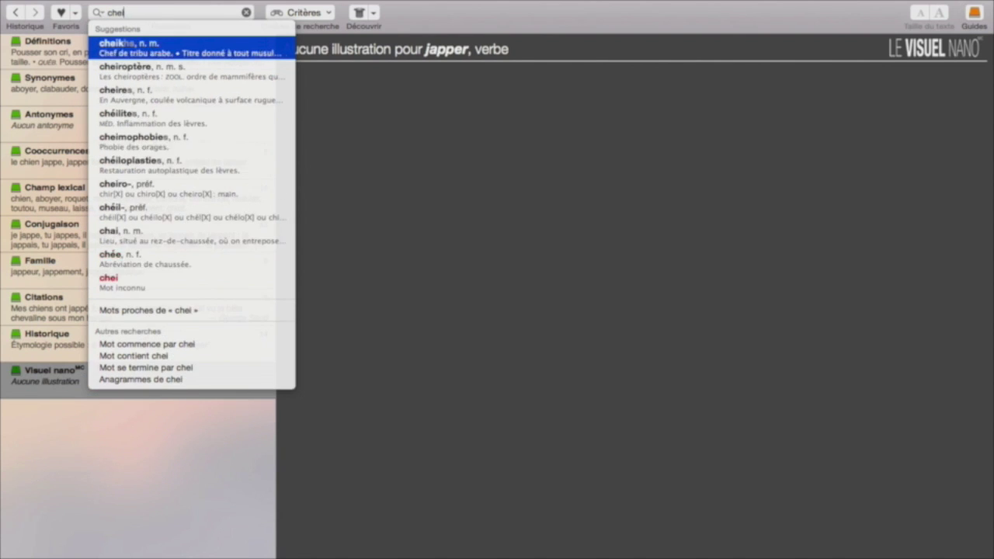
text(ien)
key(Return)
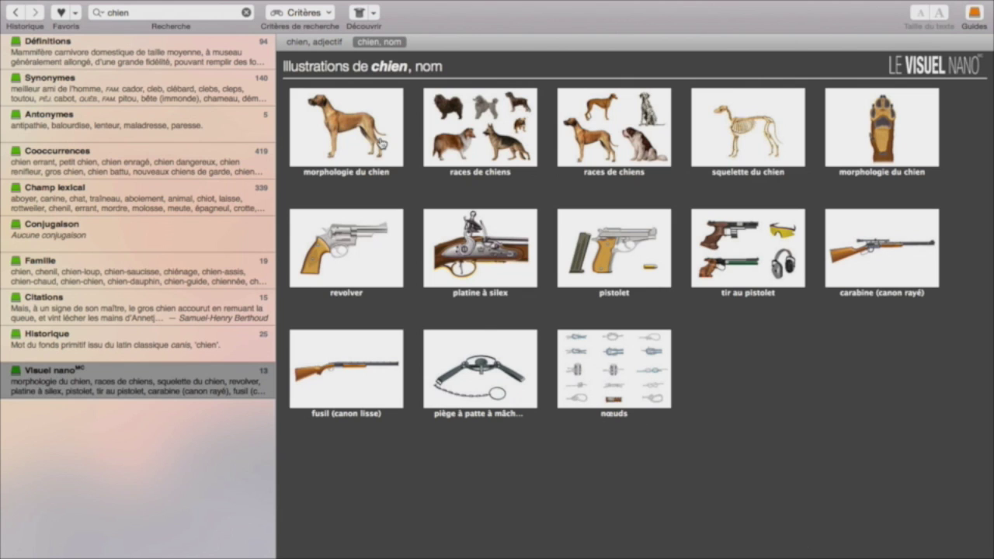
click(475, 138)
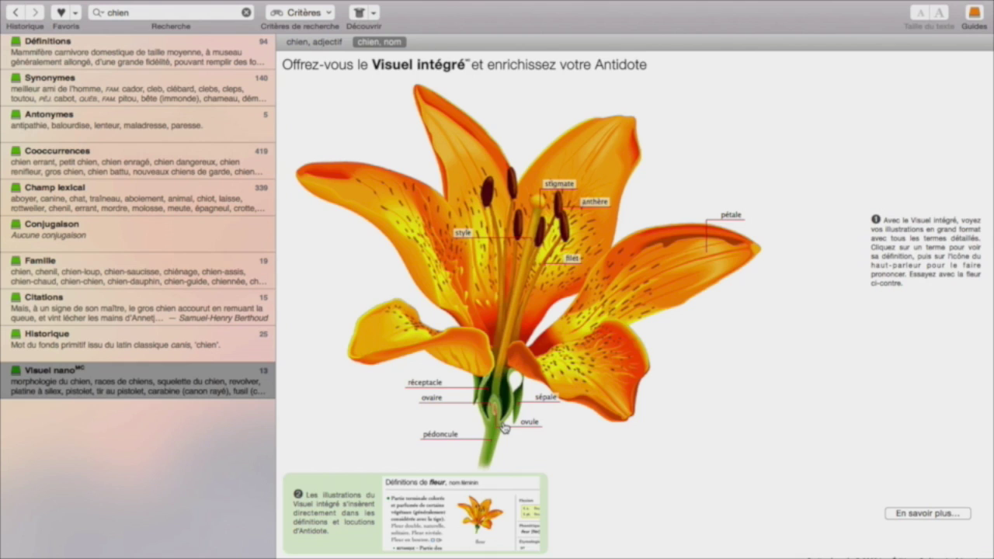
click(447, 293)
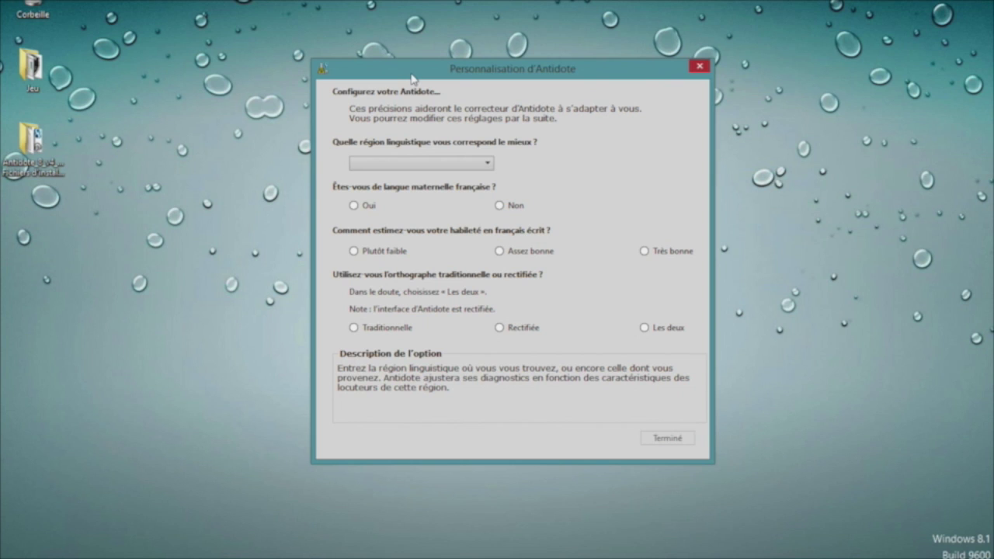
- Set the linguistic region to Québec/Canada and accept both traditional and rectified spellings
click(399, 164)
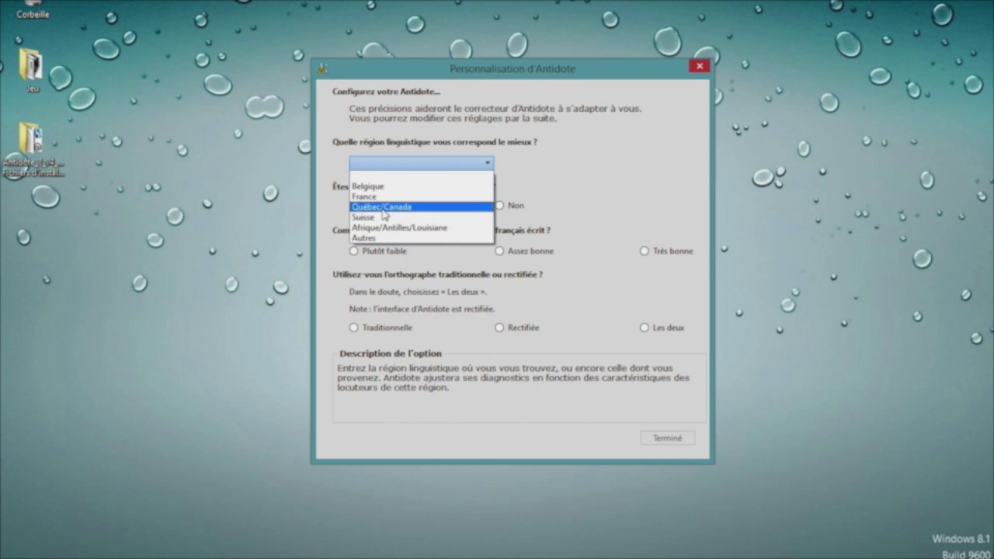
click(382, 209)
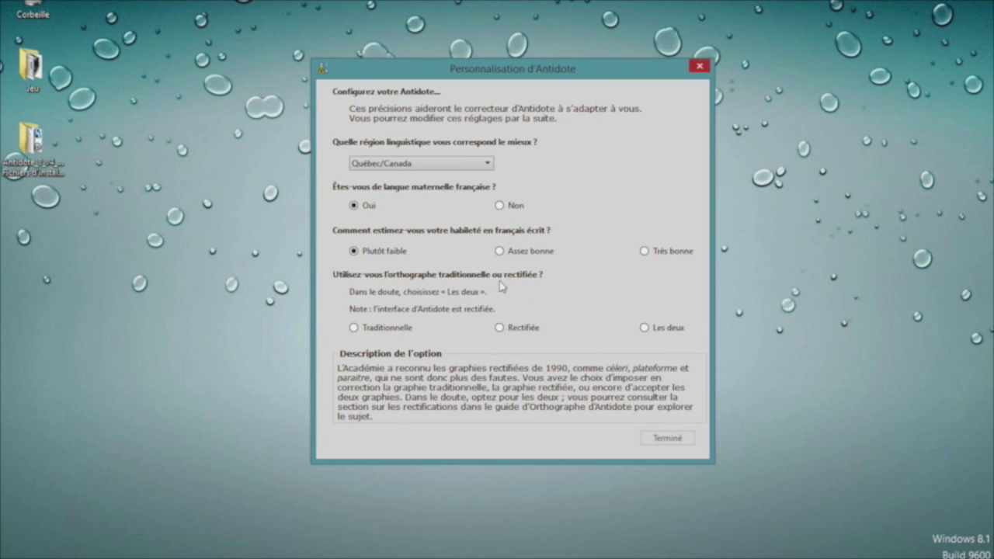
click(646, 330)
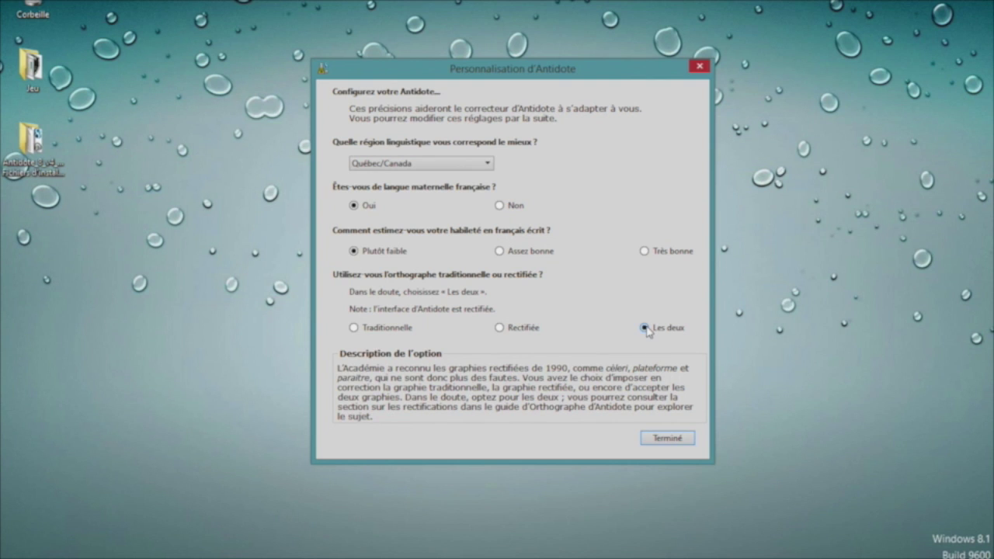
click(671, 437)
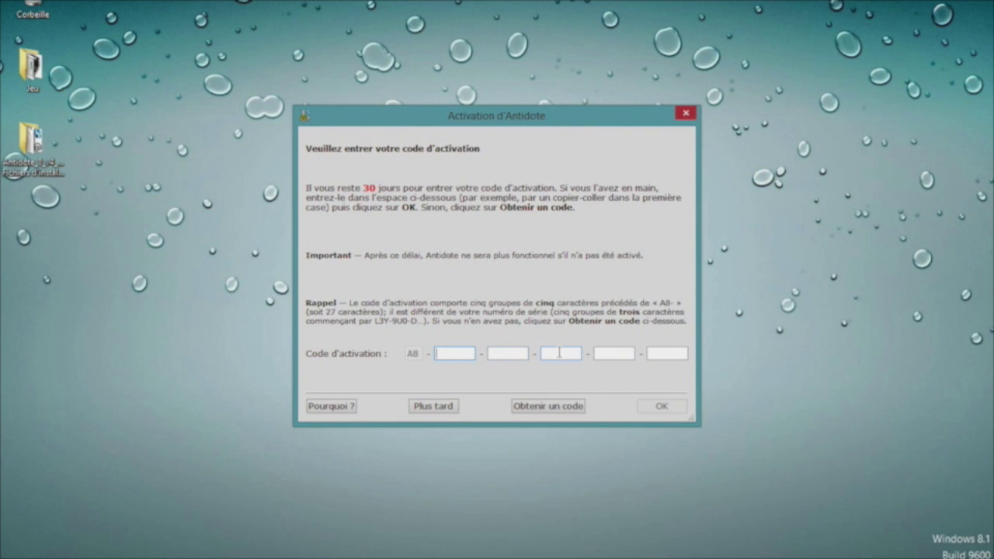
- Type the activation code, then erase it so it stays unentered
key(BackSpace)
key(BackSpace)
key(BackSpace)
drag(461, 354, 403, 361)
text(EJUE)
key(BackSpace)
key(BackSpace)
key(BackSpace)
key(BackSpace)
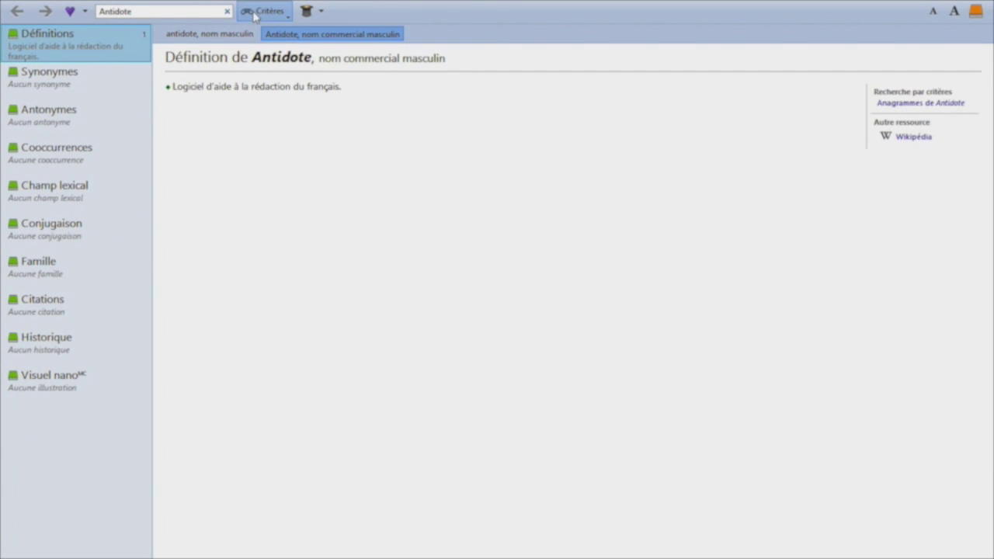
click(69, 67)
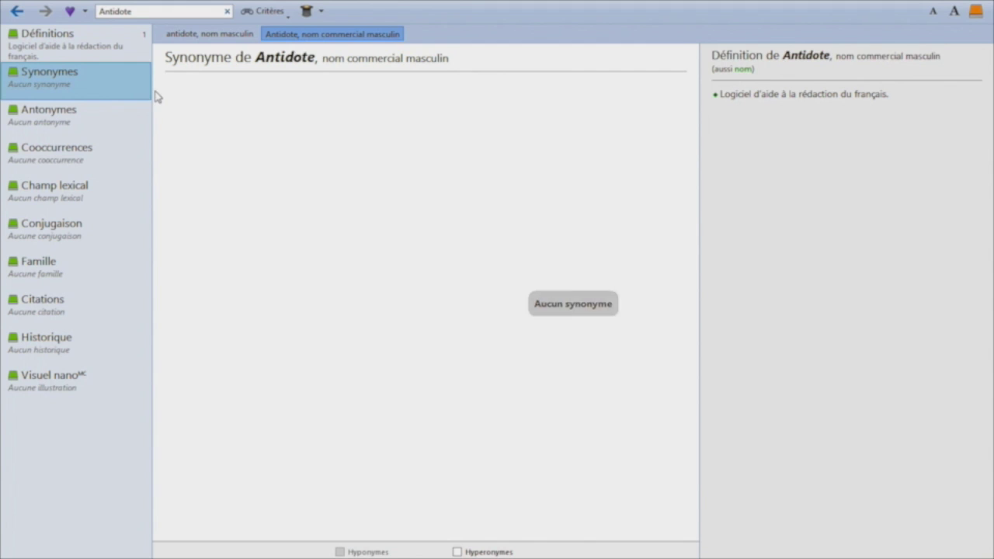
drag(153, 91, 268, 74)
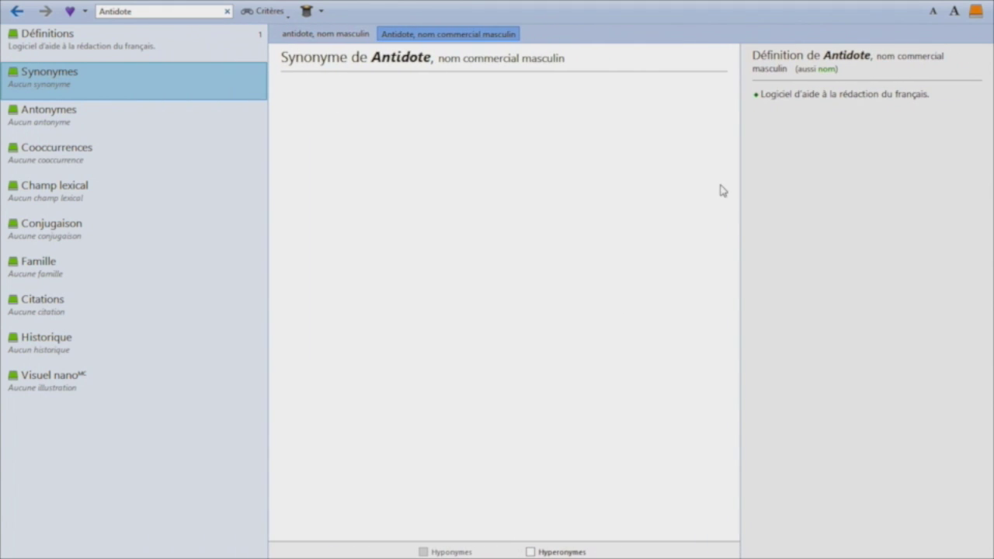
drag(741, 188, 790, 183)
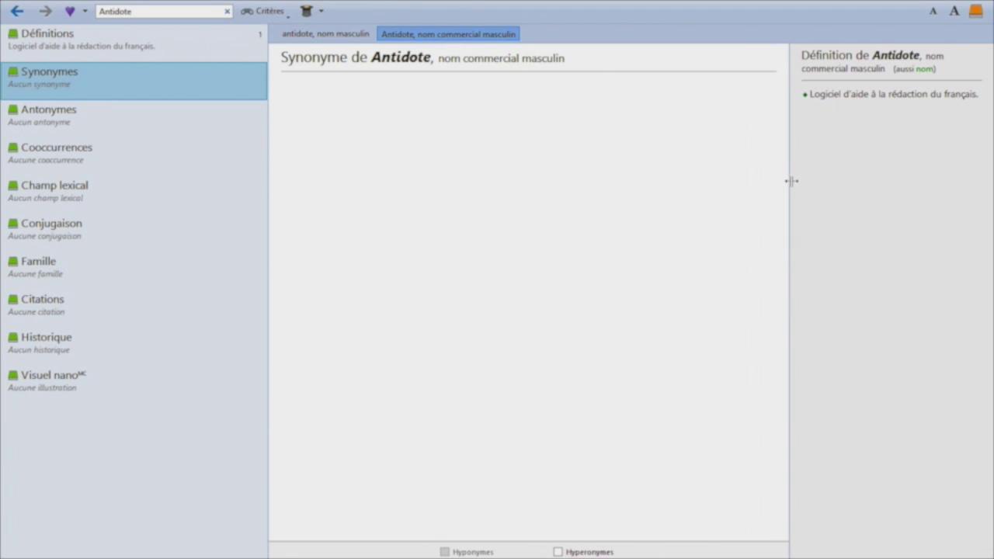
click(124, 45)
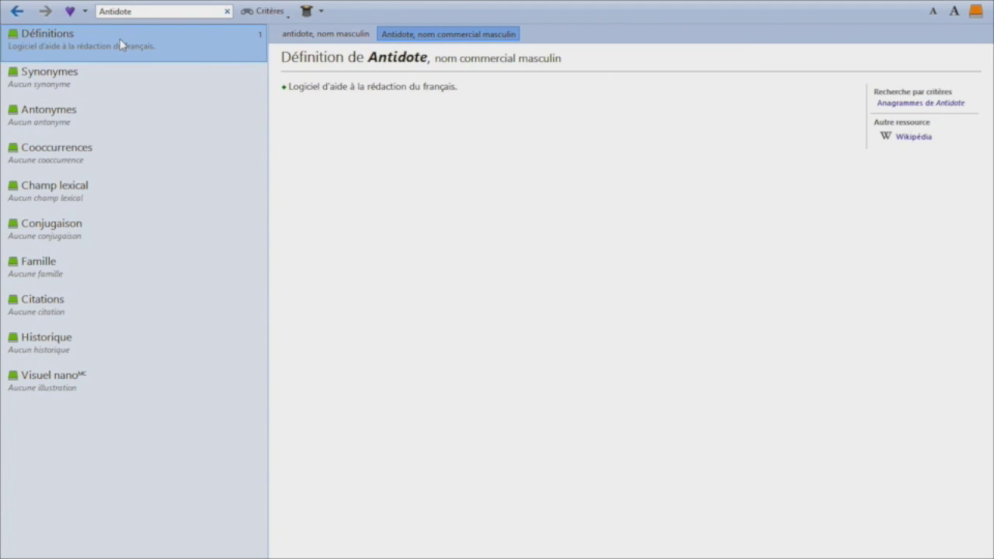
key(Down)
key(Down)
key(Up)
key(Down)
key(Down)
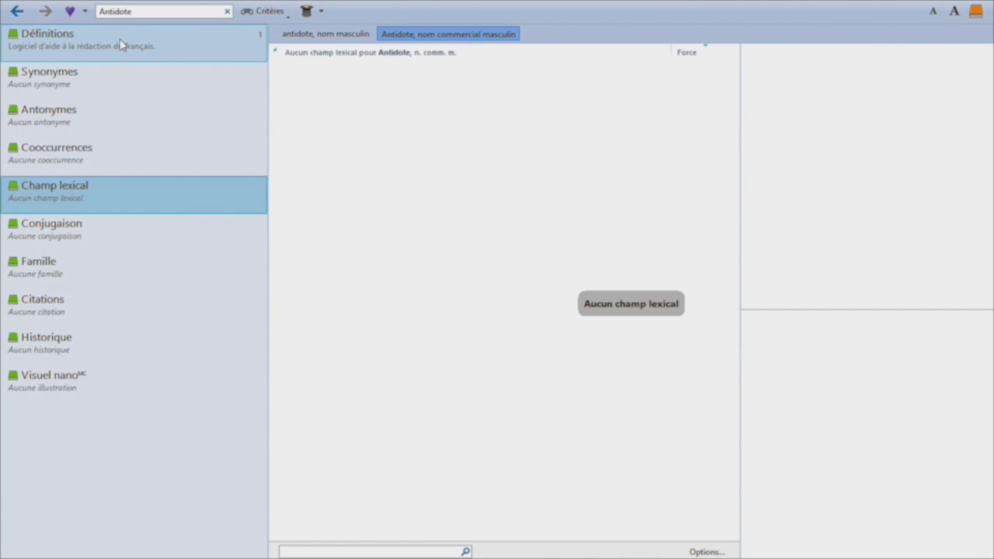
key(Down)
key(Down)
key(Down)
key(Down)
key(Down)
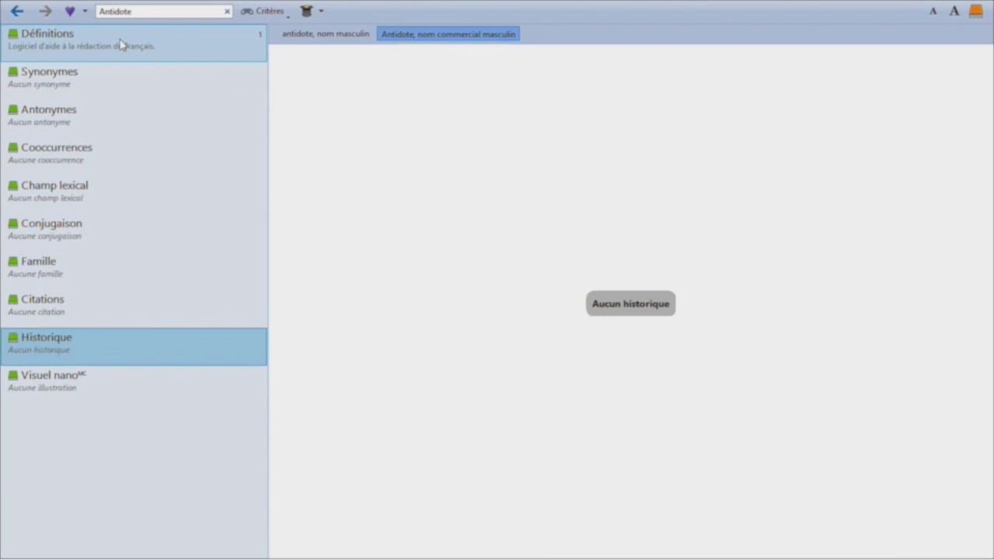
key(Up)
key(Up)
key(Up)
key(Up)
key(Up)
key(Up)
key(Up)
key(Up)
key(Up)
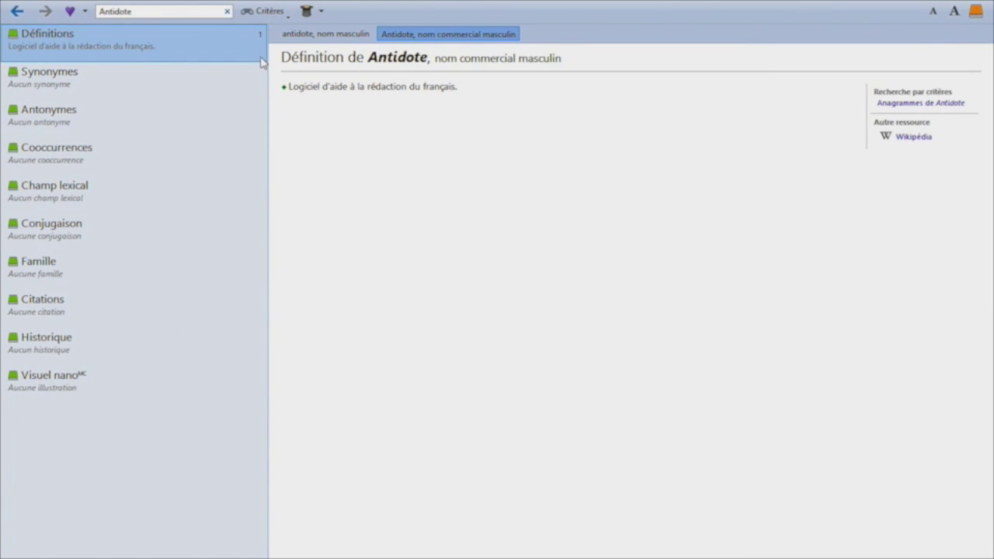
drag(264, 64, 149, 64)
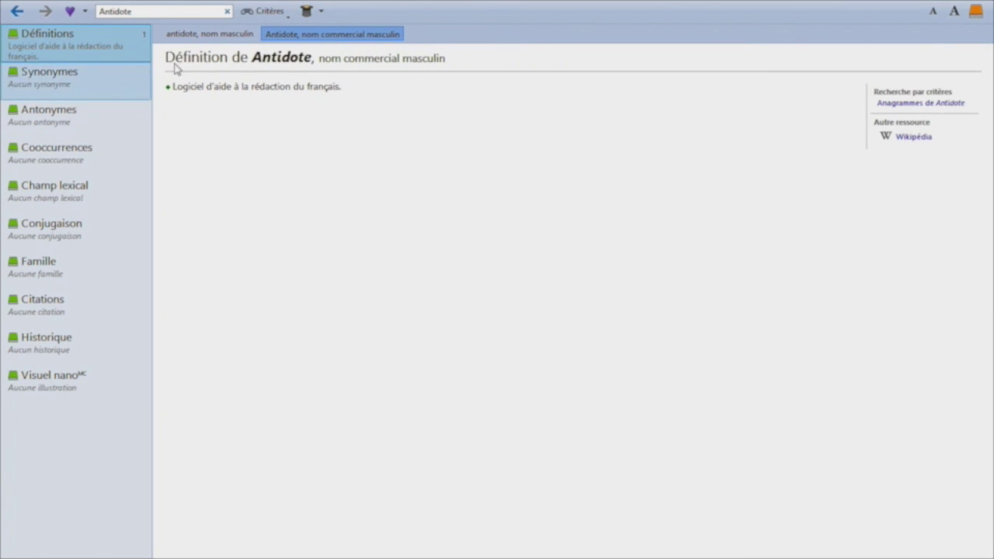
click(17, 12)
click(18, 12)
click(85, 11)
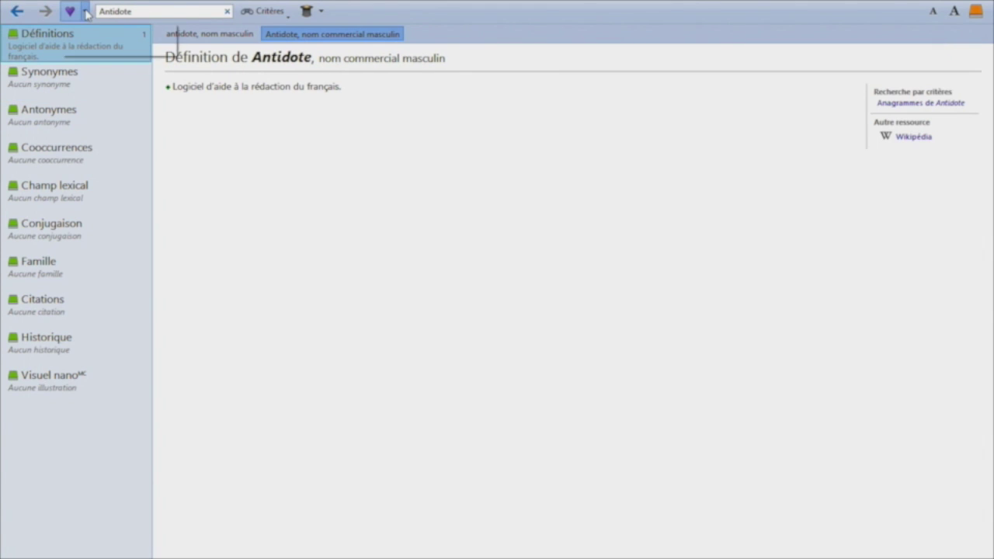
click(229, 4)
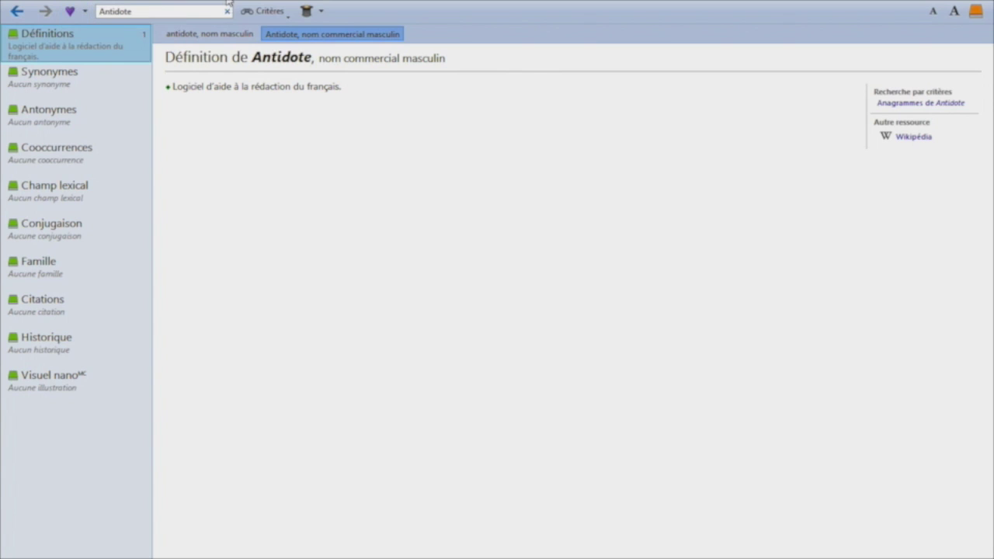
click(114, 11)
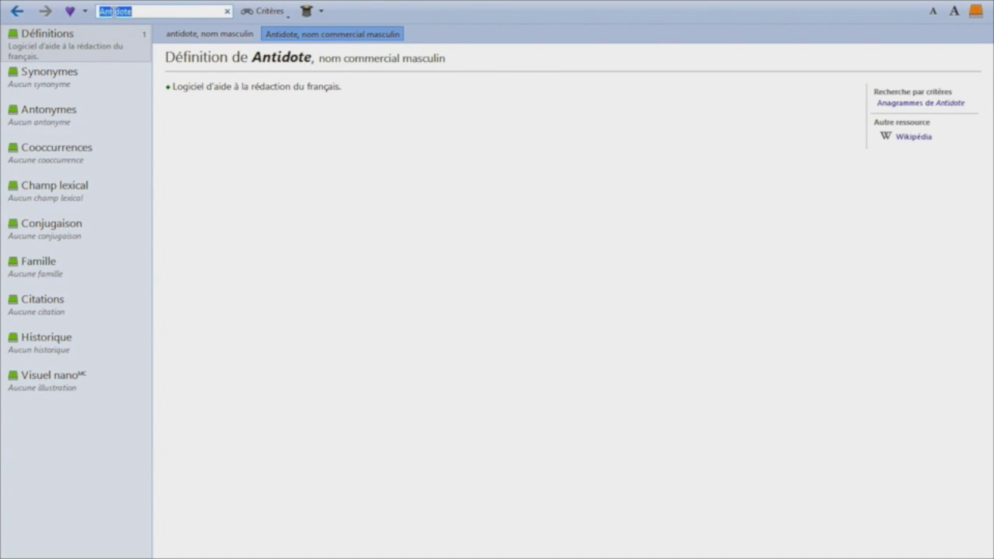
- Look up the noun 'chien', add it to the favourites, and reopen it from the favourites list
text(chi)
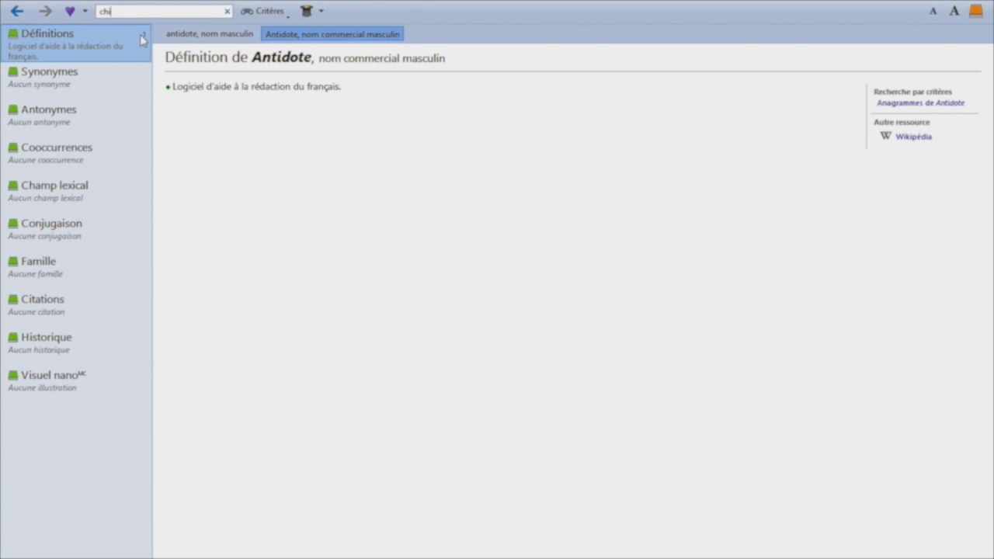
text(en)
key(Return)
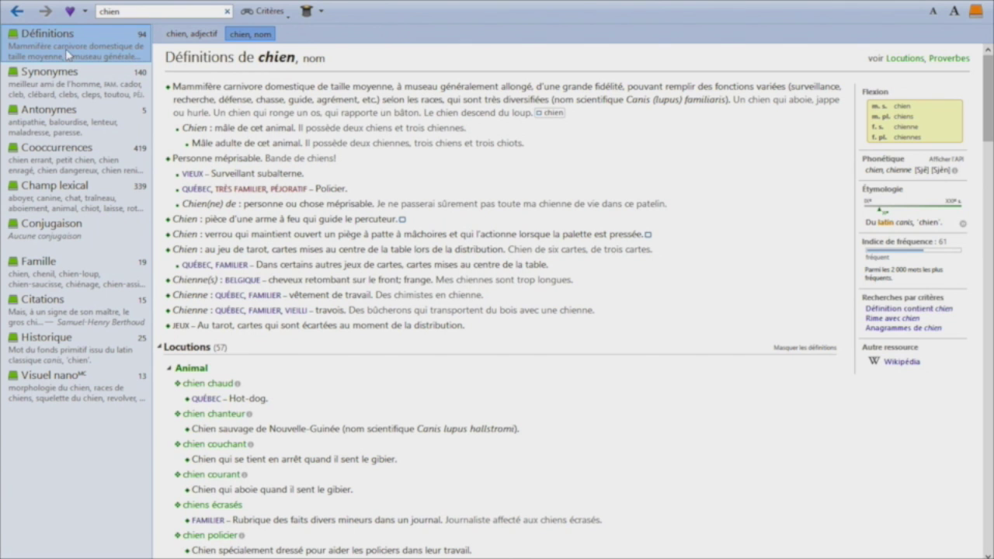
click(85, 13)
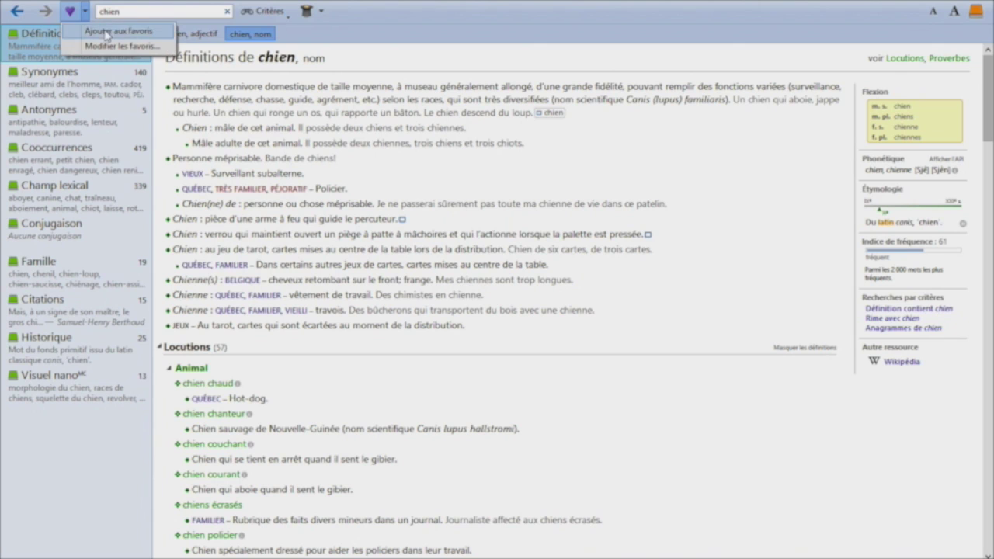
click(105, 31)
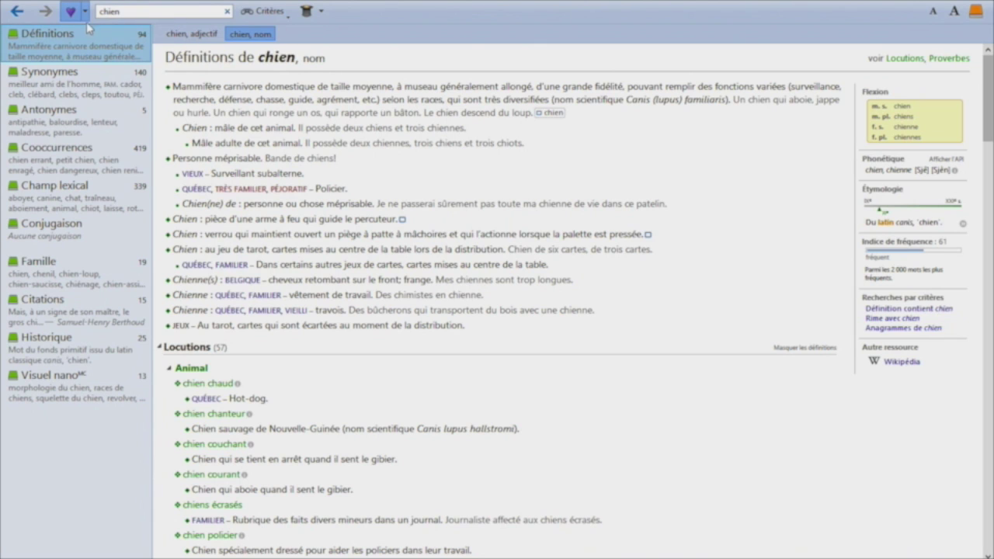
click(85, 17)
click(96, 68)
click(139, 11)
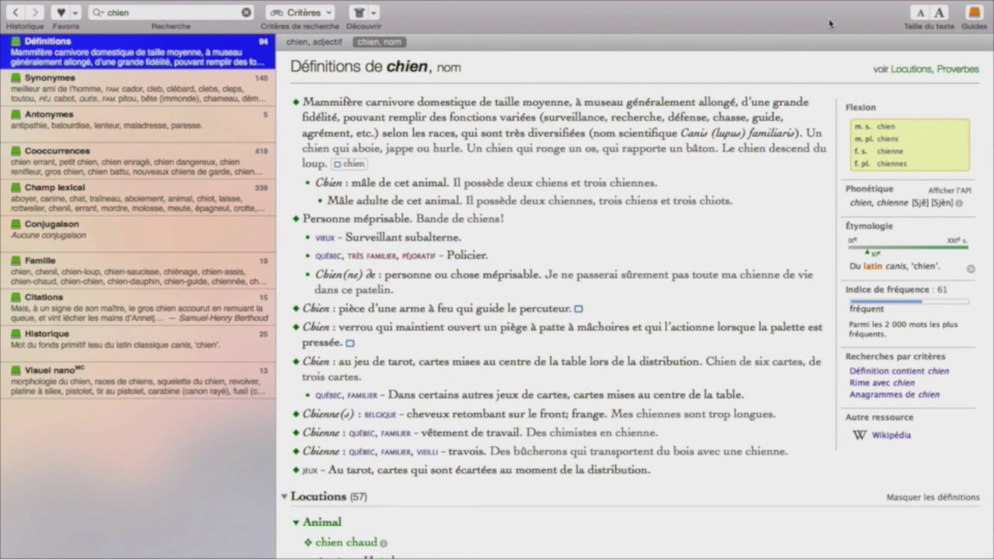
- Adjust the definition text size, enlarging and reducing it a few times
click(942, 14)
click(942, 14)
click(922, 13)
click(923, 14)
click(922, 14)
click(922, 14)
click(940, 14)
click(940, 14)
click(939, 14)
- In the language guides, open the Orthographe homophone article on ce/se
click(974, 14)
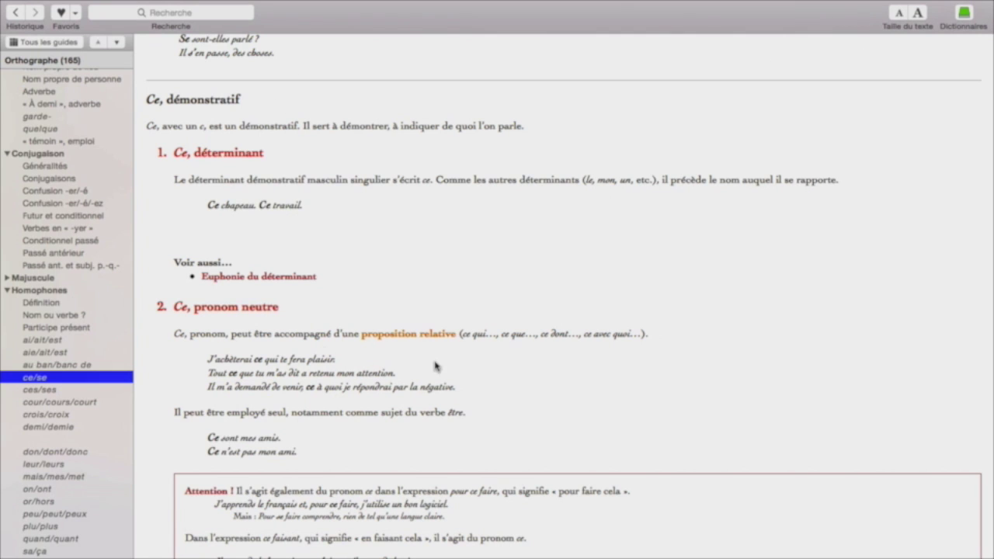
scroll(65, 233, up, 3)
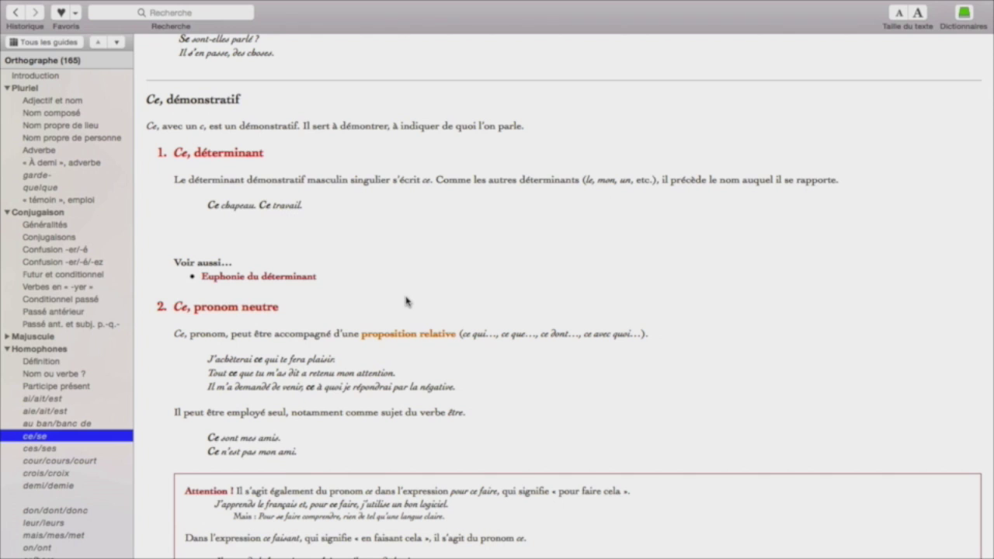
scroll(65, 390, down, 3)
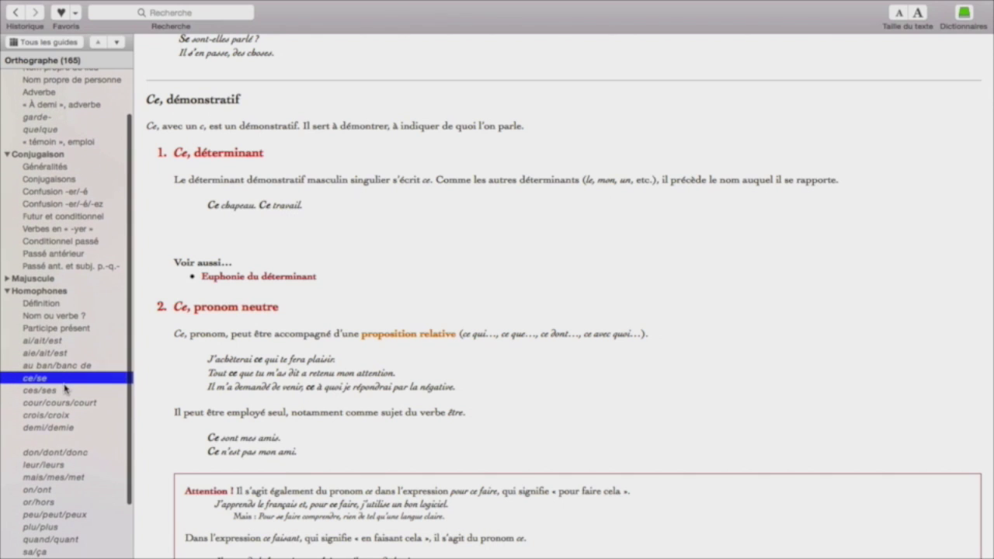
click(59, 391)
click(69, 414)
click(66, 403)
click(53, 376)
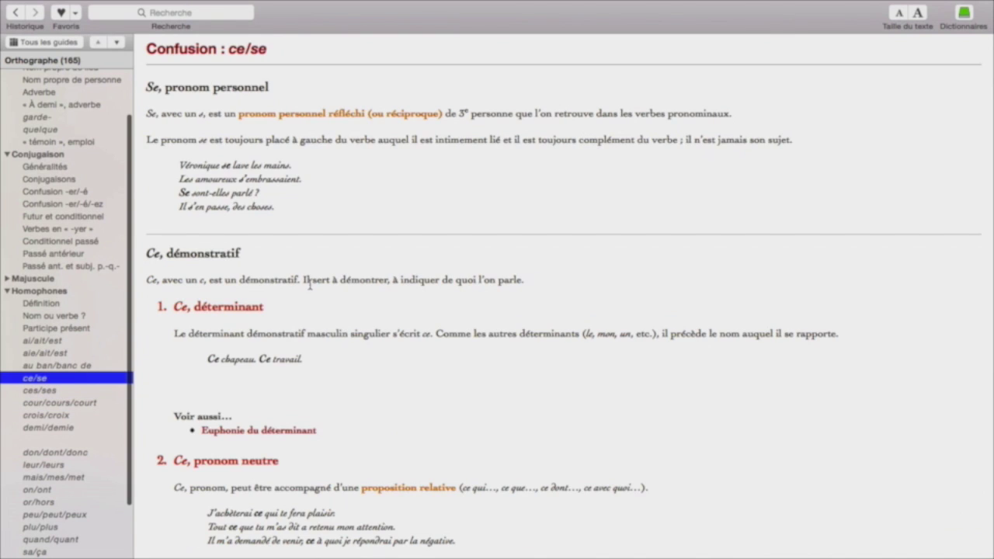
scroll(185, 376, down, 3)
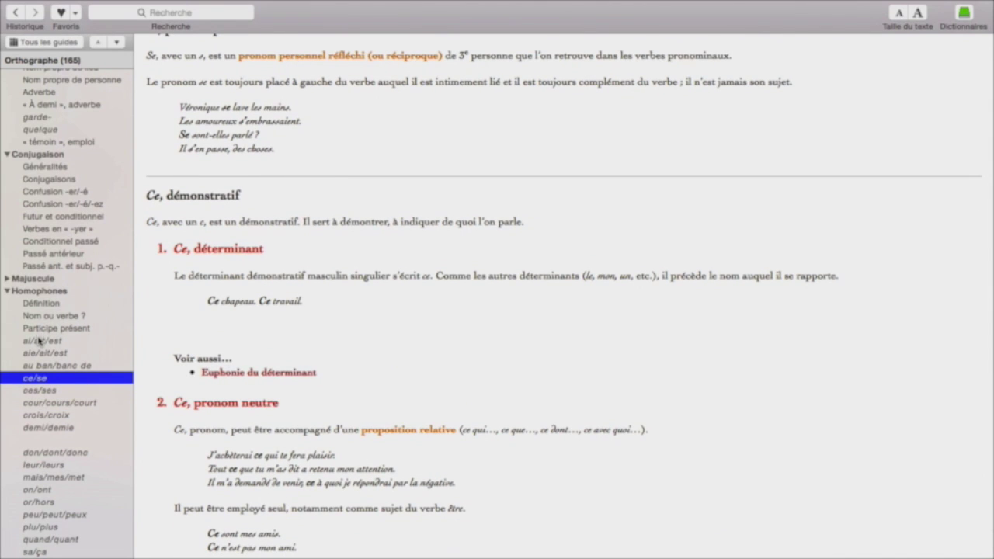
scroll(342, 338, down, 10)
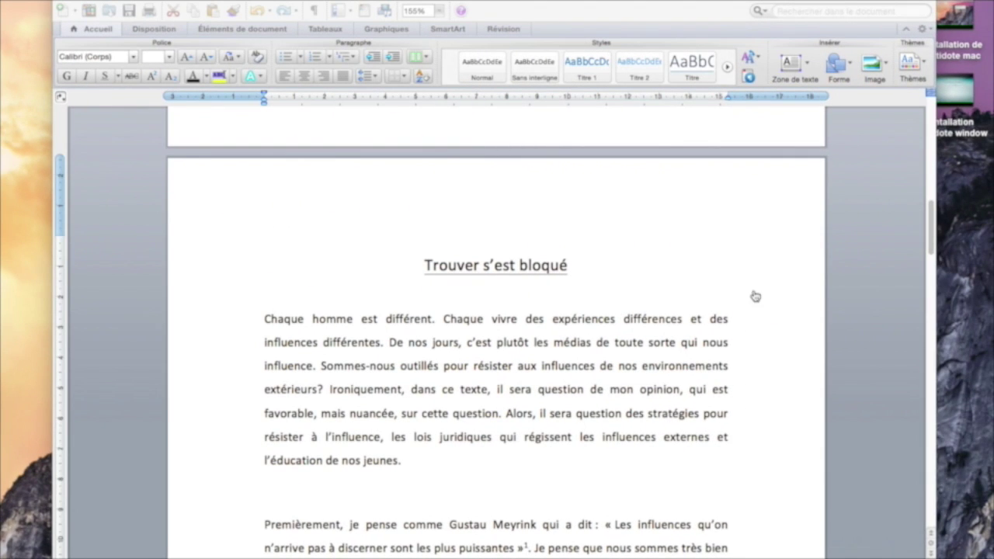
- Select the whole 'Trouver s'est bloqué' essay in Word and send it to Antidote - Correcteur
click(818, 292)
key(super+a)
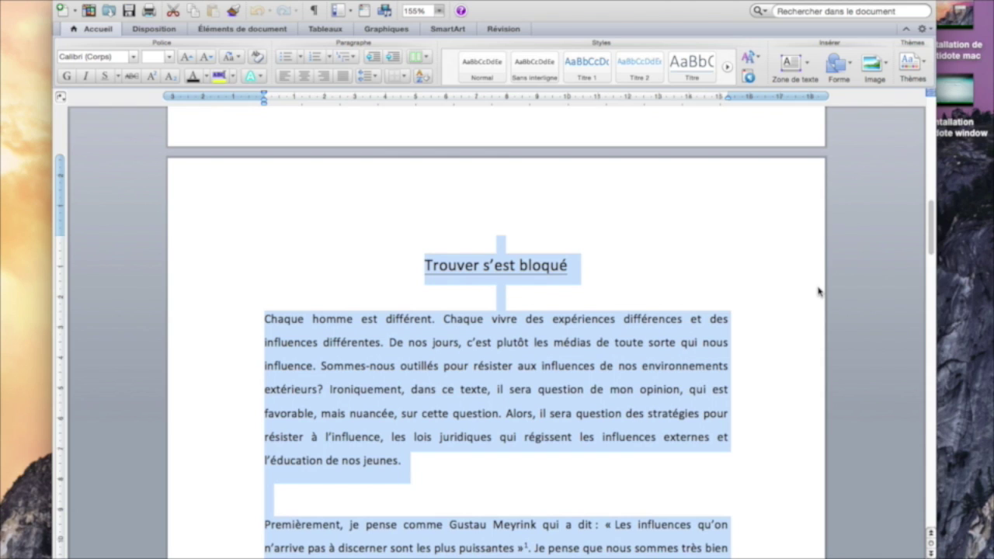
scroll(738, 315, down, 4)
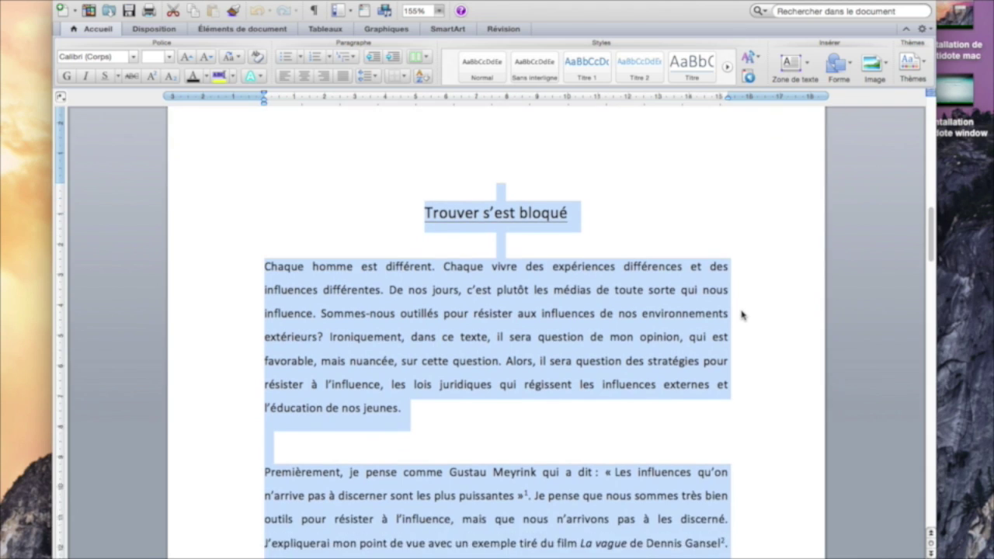
right_click(589, 291)
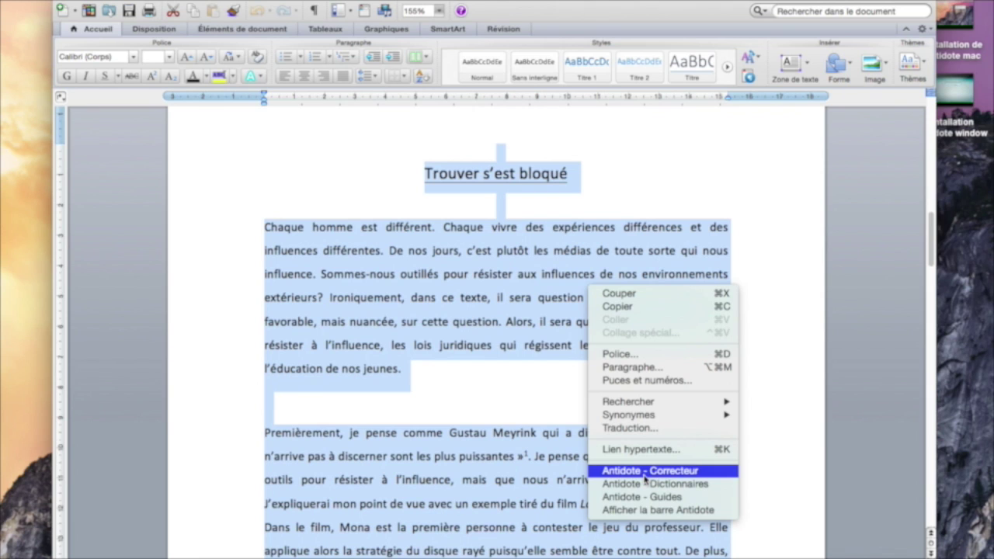
click(644, 472)
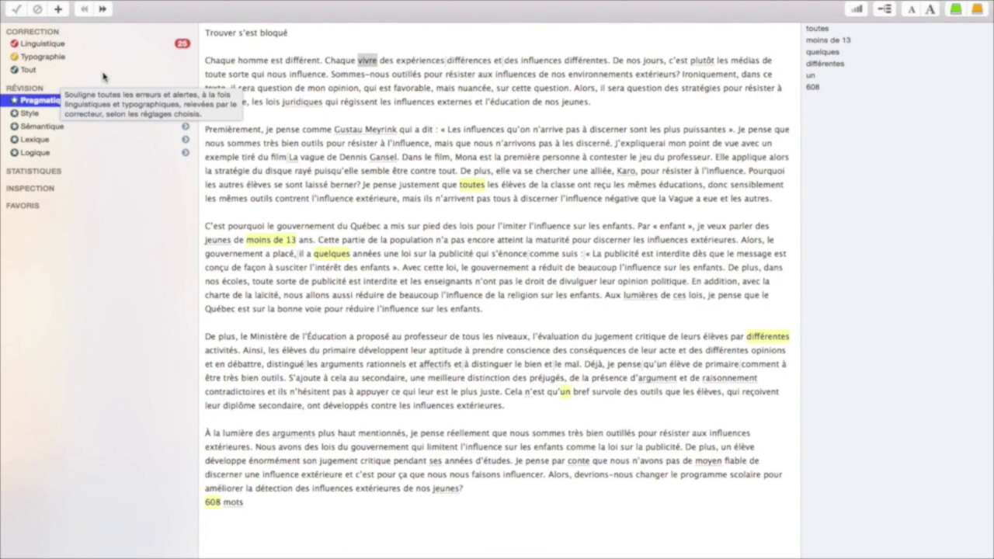
- Enlarge the essay's display text in the corrector
click(930, 9)
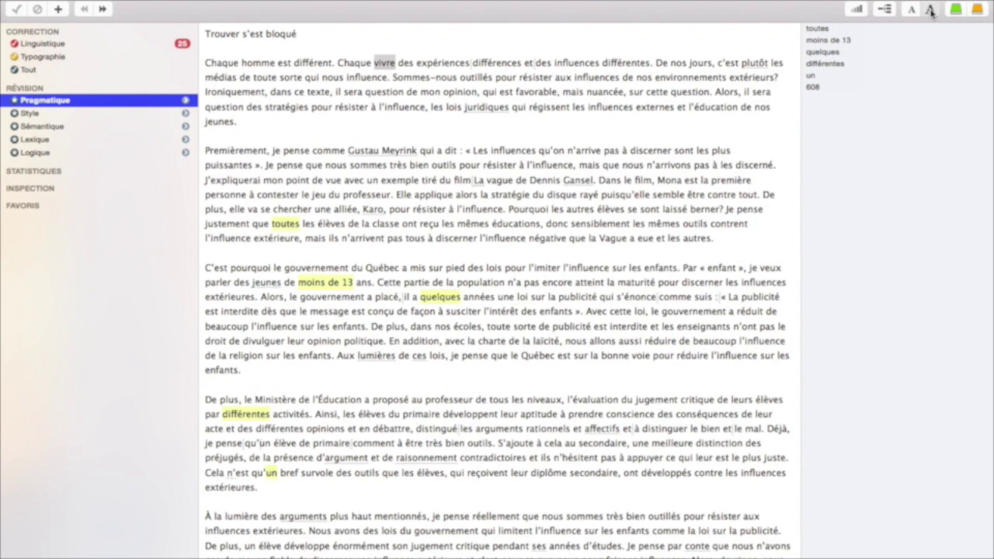
click(911, 9)
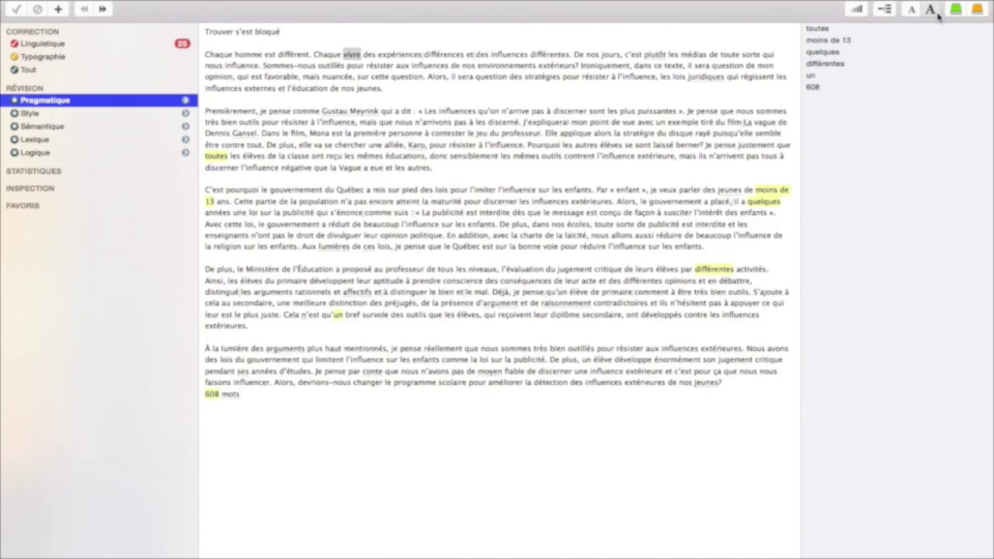
click(934, 11)
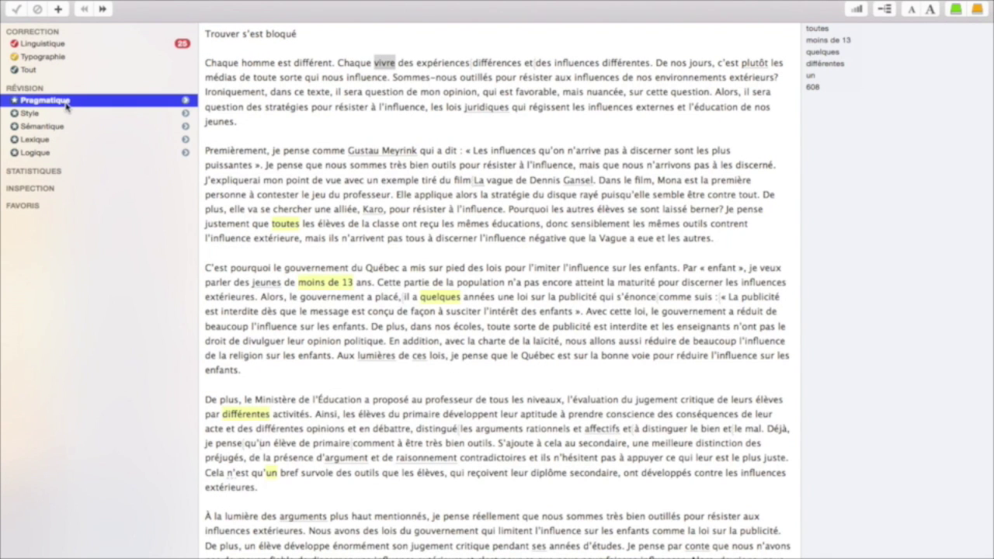
mouse_move(67, 106)
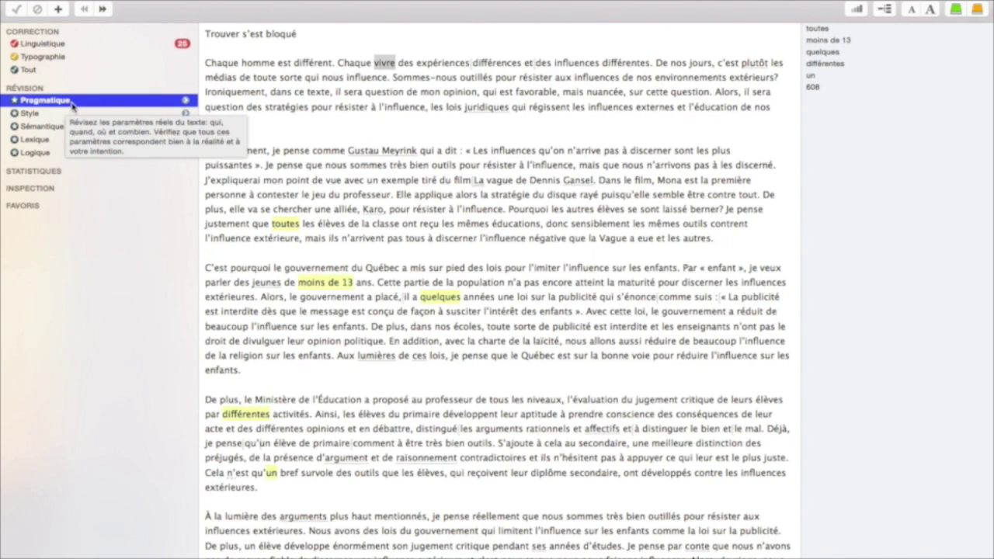
- Step through the Pragmatique highlights for Qui, Combien, Quand, Où and Locuteurs, then go back to the filter list
click(114, 106)
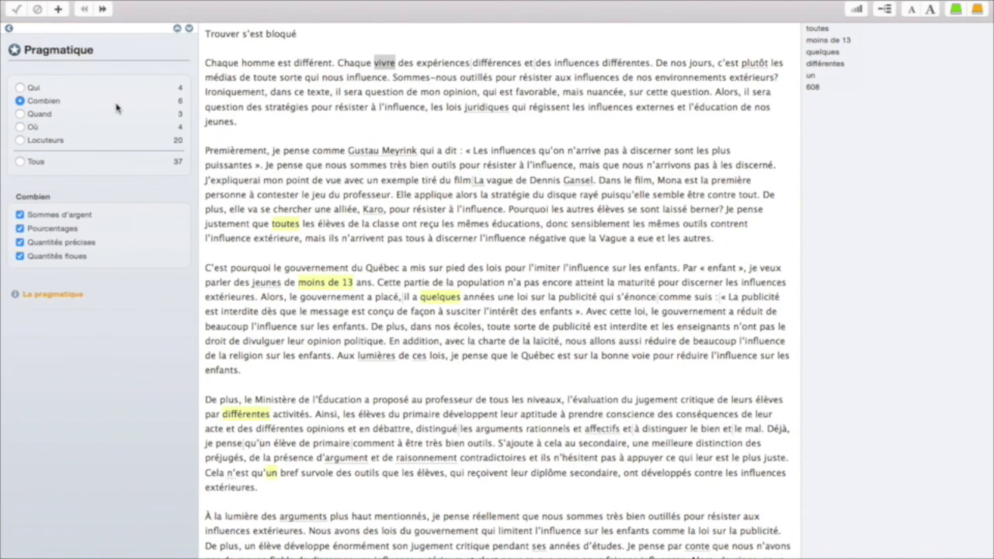
click(19, 87)
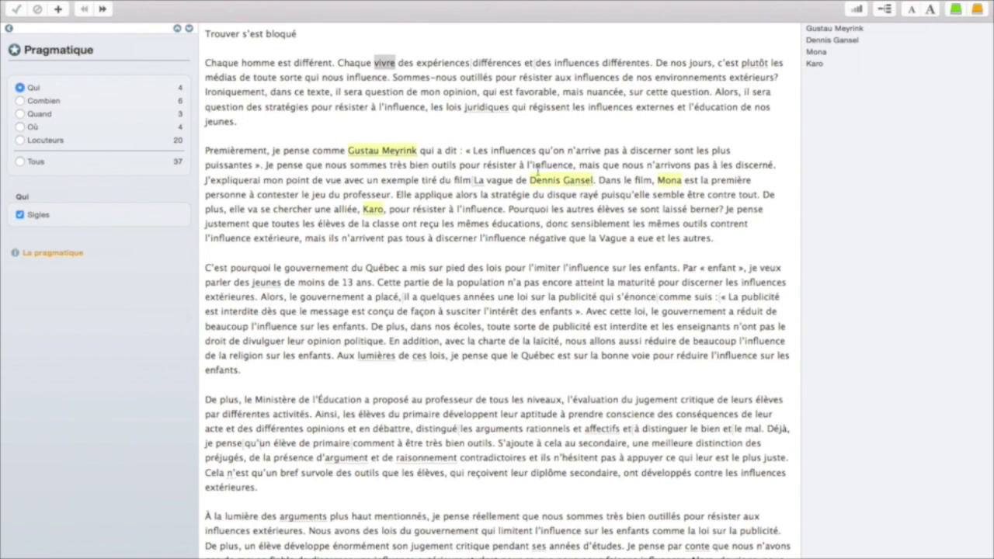
scroll(535, 171, down, 3)
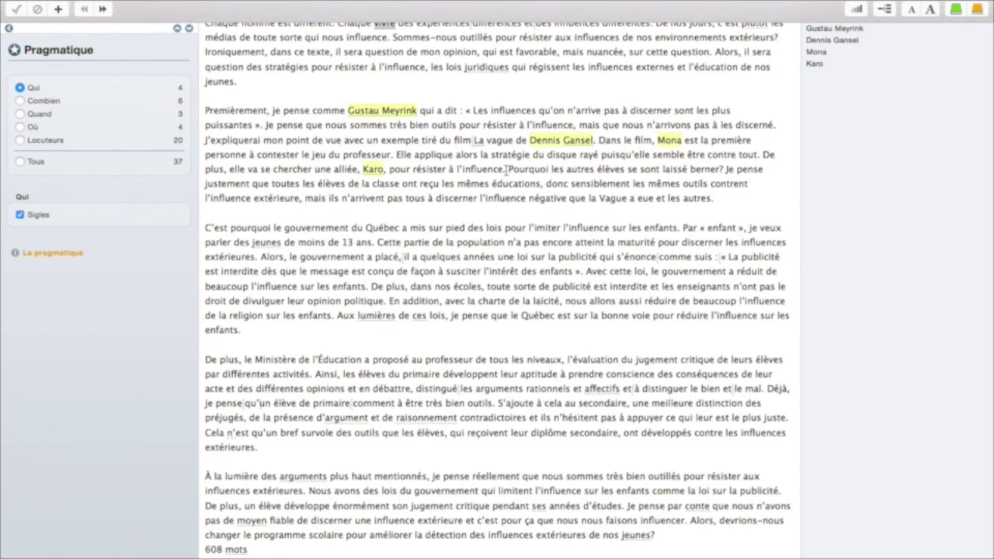
scroll(547, 196, up, 3)
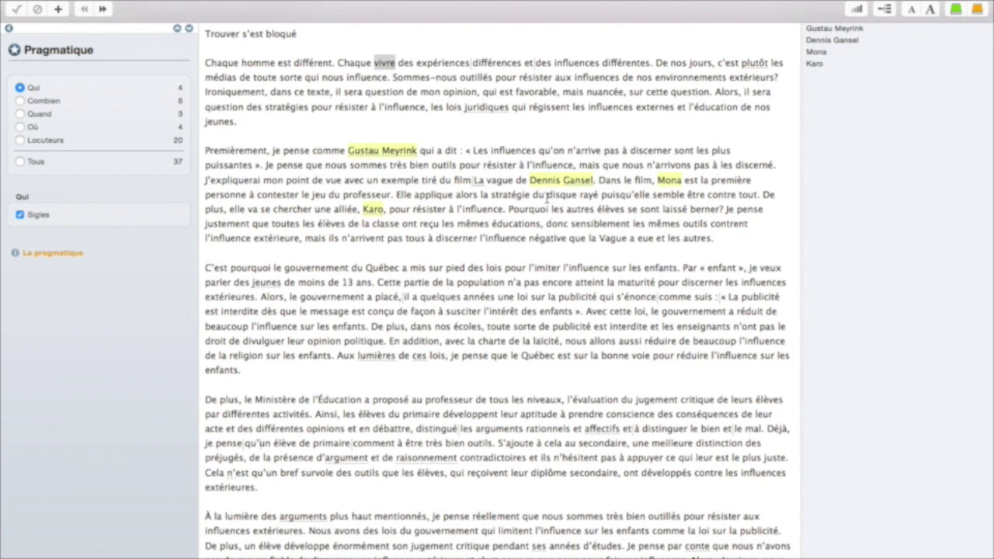
mouse_move(380, 160)
mouse_move(375, 215)
click(38, 101)
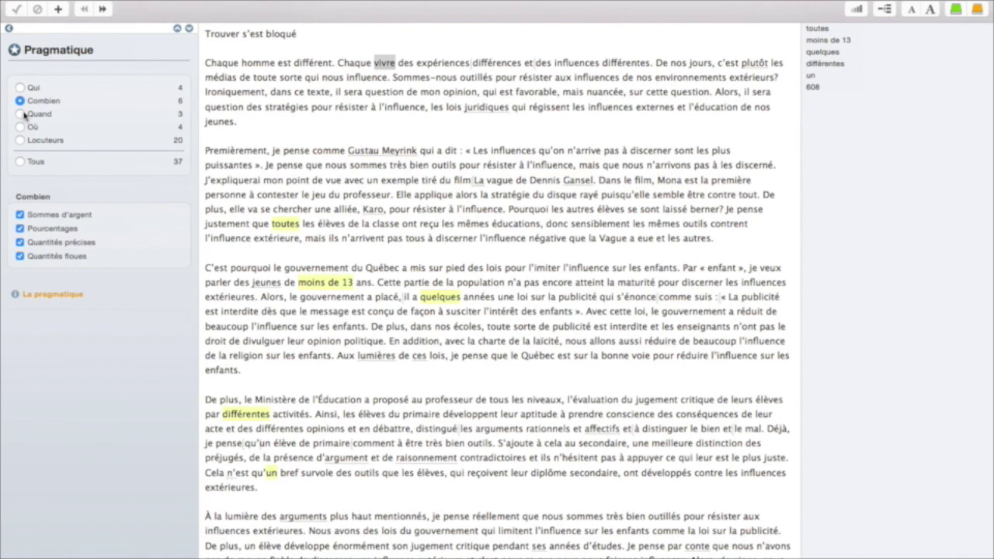
click(22, 114)
click(21, 127)
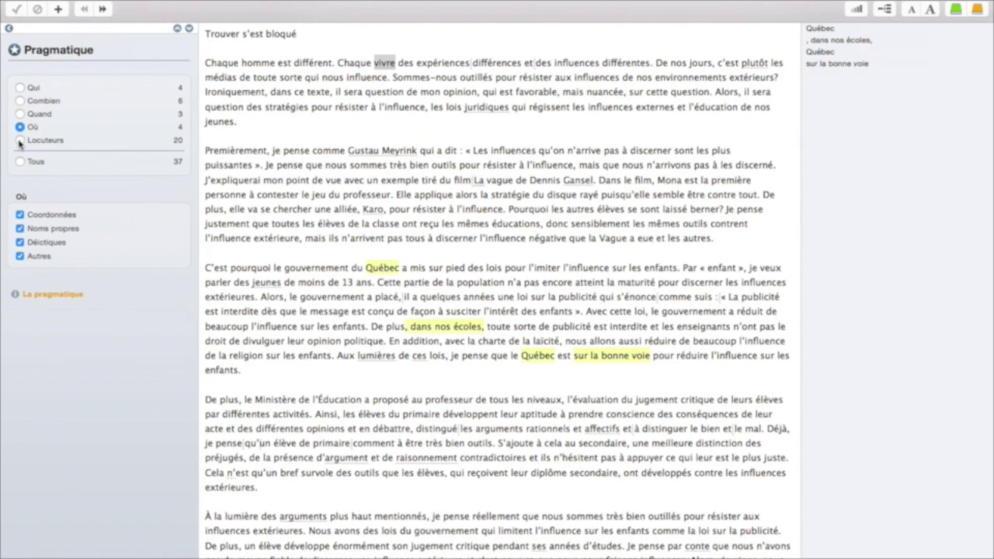
click(20, 141)
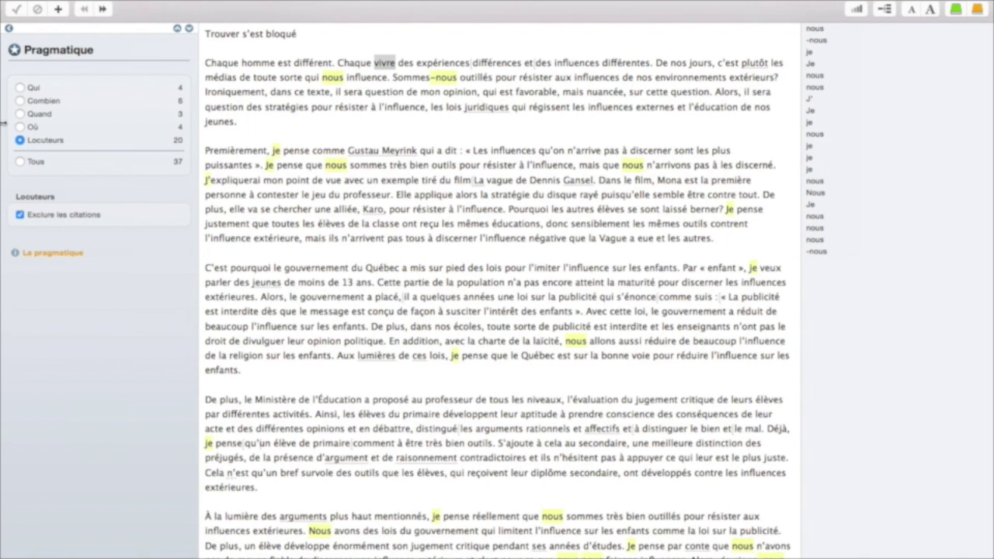
click(8, 29)
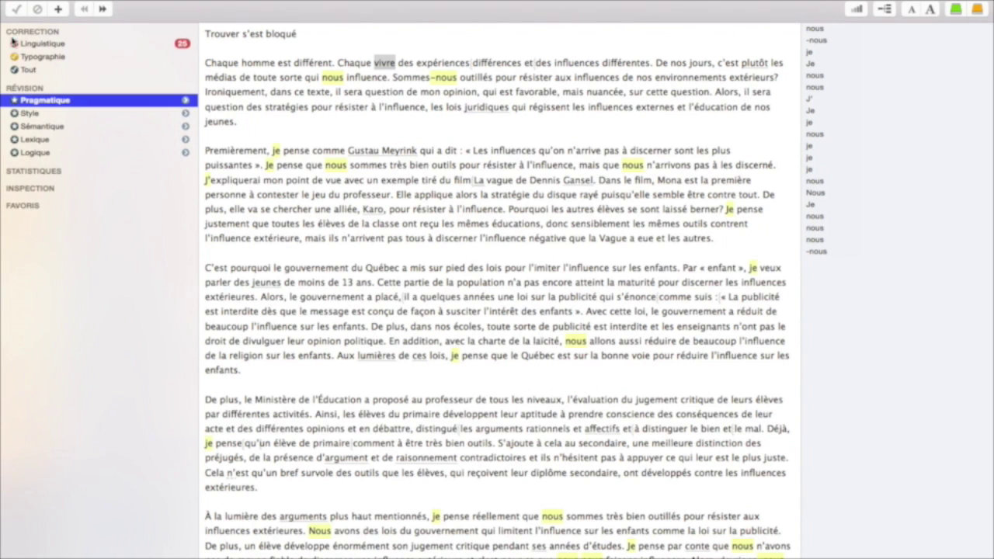
- Show the essay's word repetitions in the Style filter
click(62, 115)
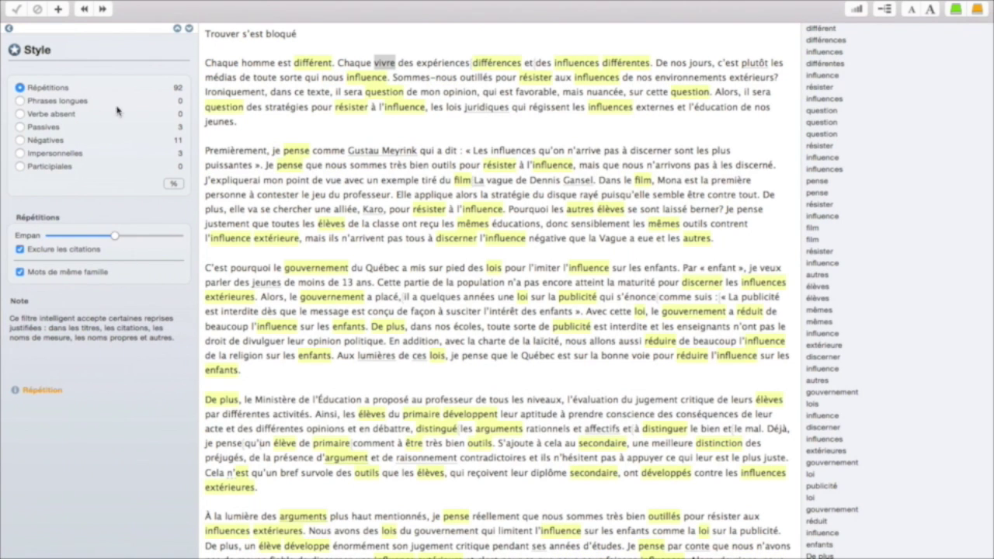
scroll(404, 163, down, 3)
scroll(309, 154, up, 3)
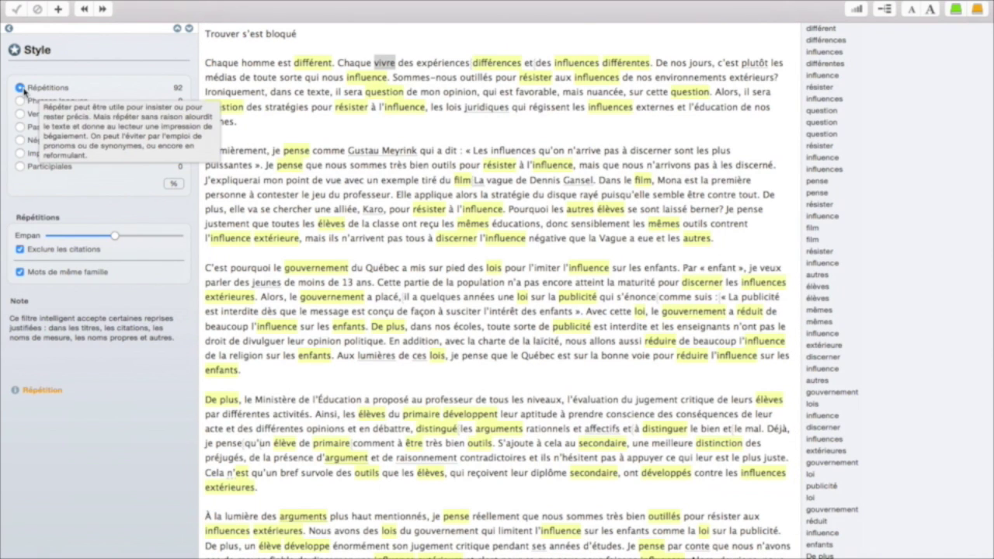
click(304, 66)
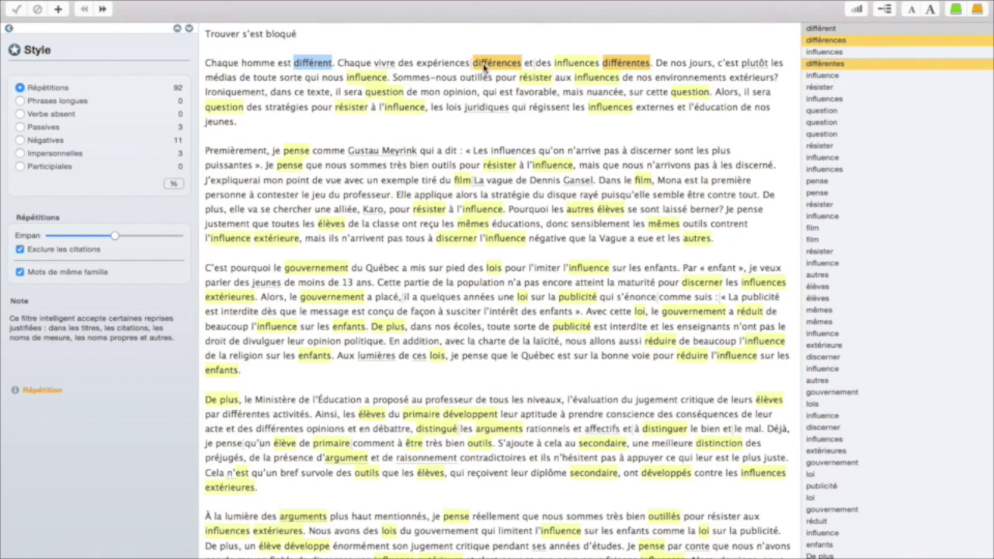
scroll(590, 85, down, 3)
scroll(544, 108, up, 3)
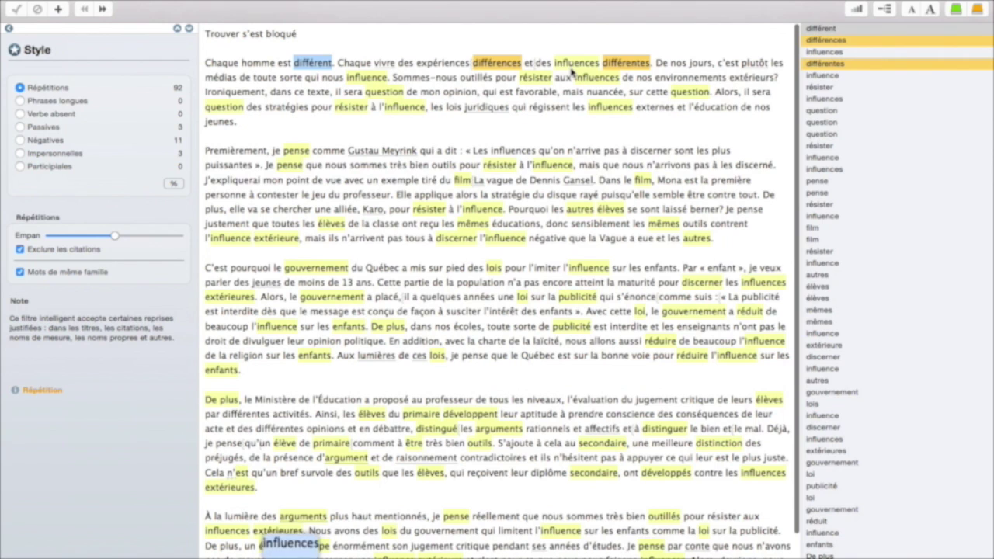
- Highlight every repetition of 'influences' and look the word up in the dictionaries
click(572, 64)
double_click(573, 65)
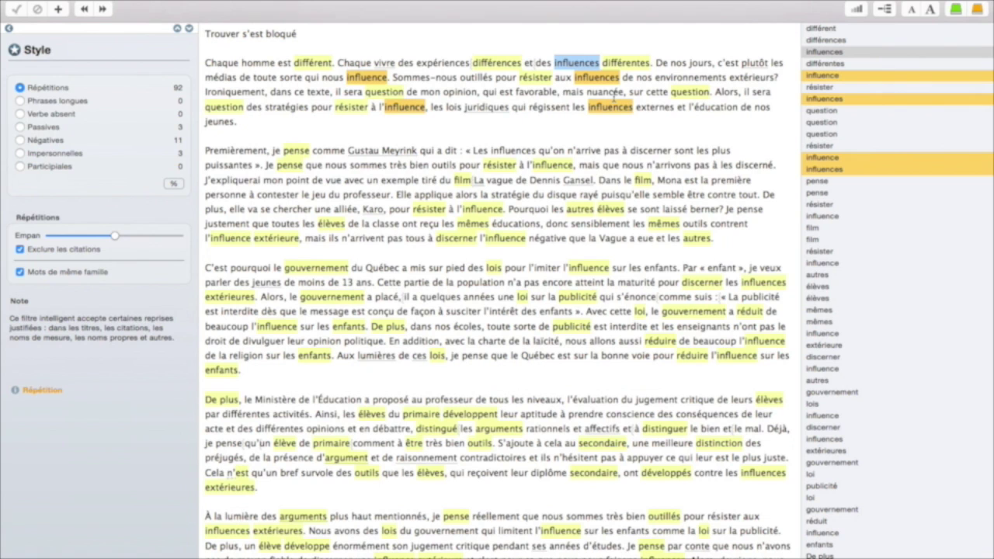
right_click(573, 64)
click(630, 151)
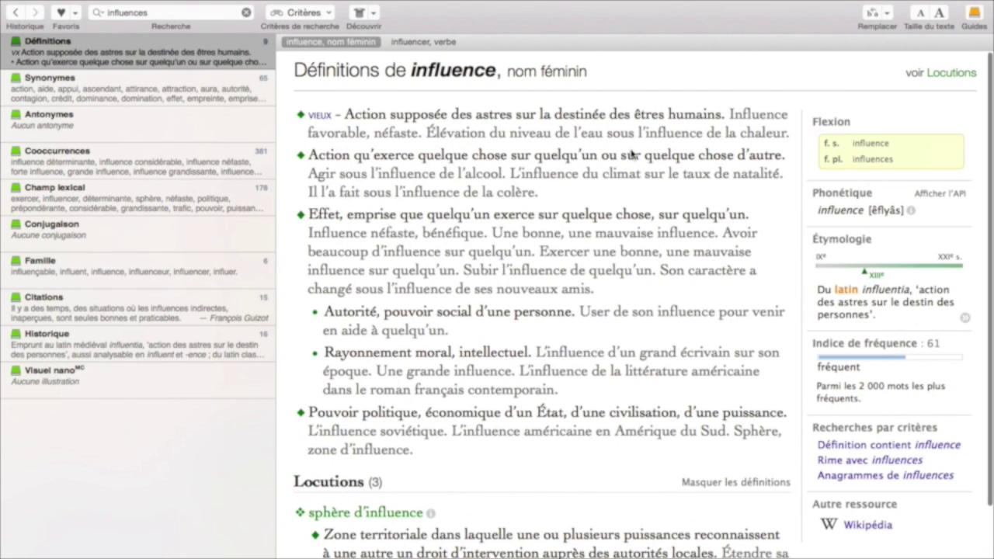
- Browse the synonyms of influence, checking 'action' and 'puissance', then close the dictionary
click(133, 97)
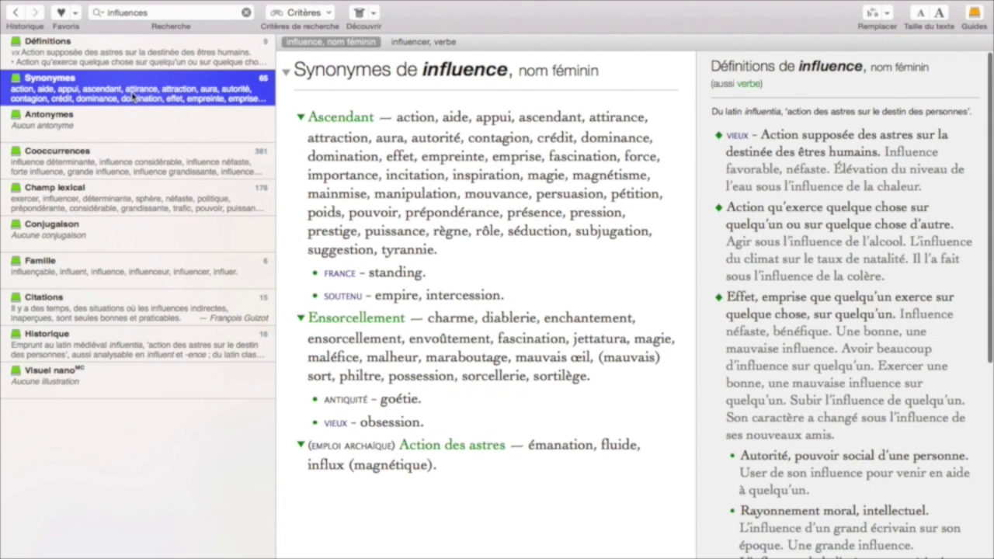
click(413, 118)
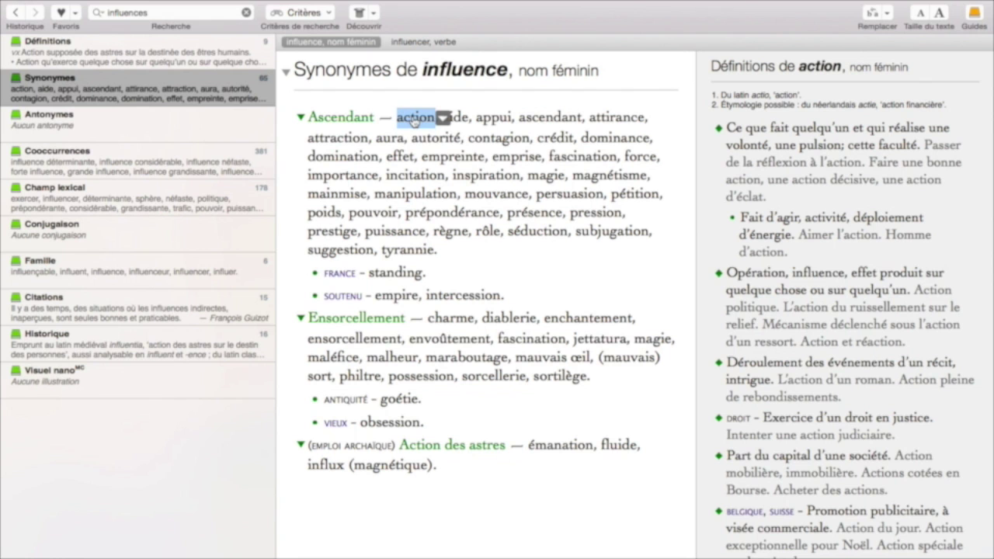
click(400, 232)
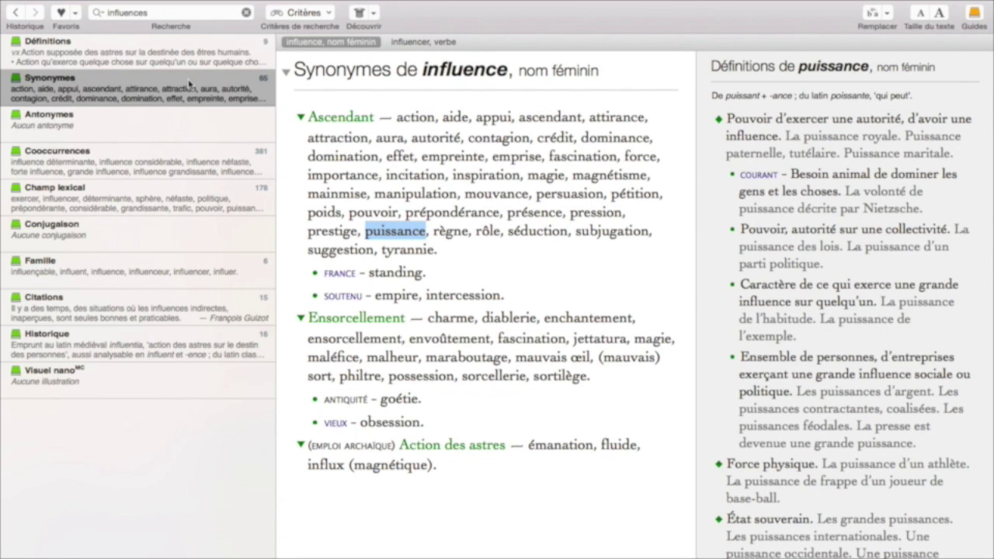
click(25, 4)
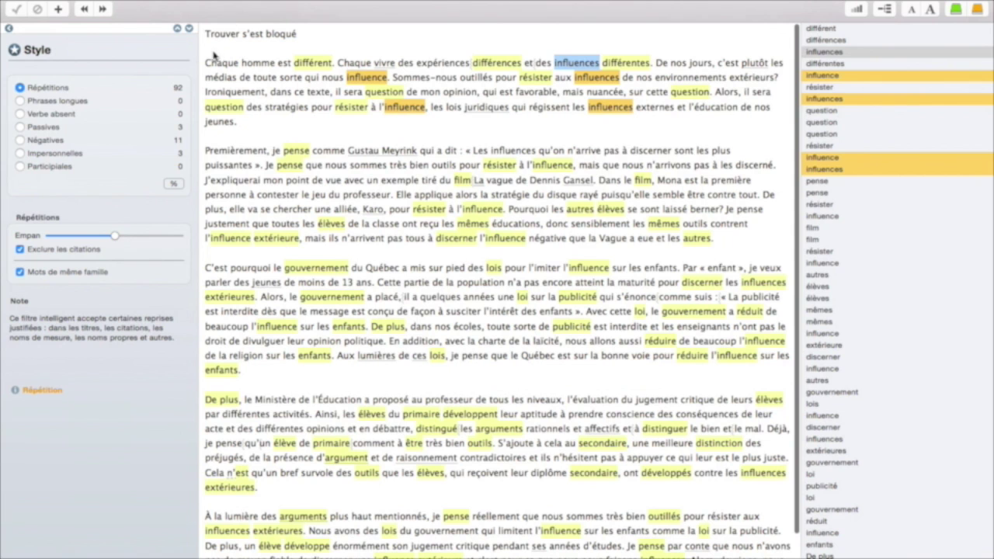
- Check the essay's long sentences, selecting the 'enfant' phrase and the sentence about La vague
click(34, 102)
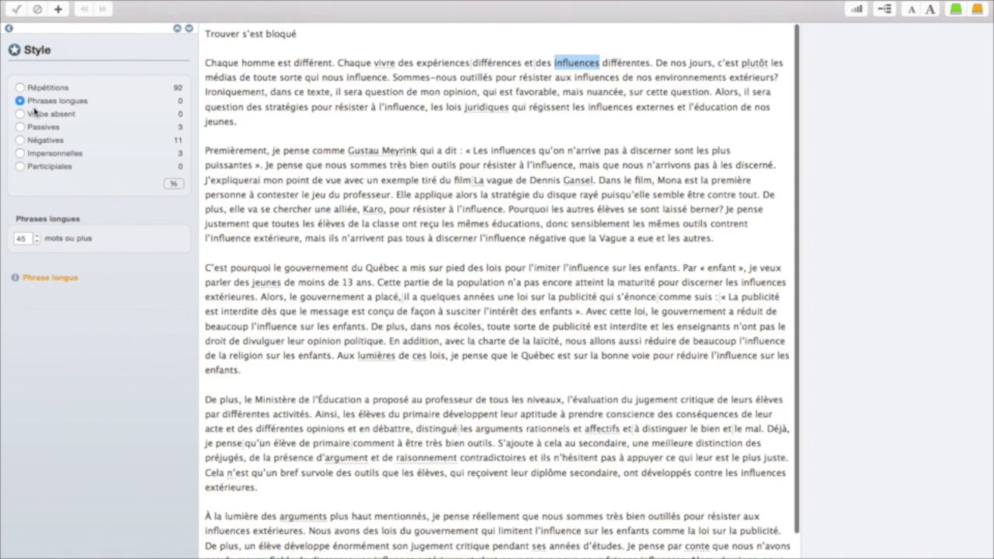
scroll(328, 167, down, 3)
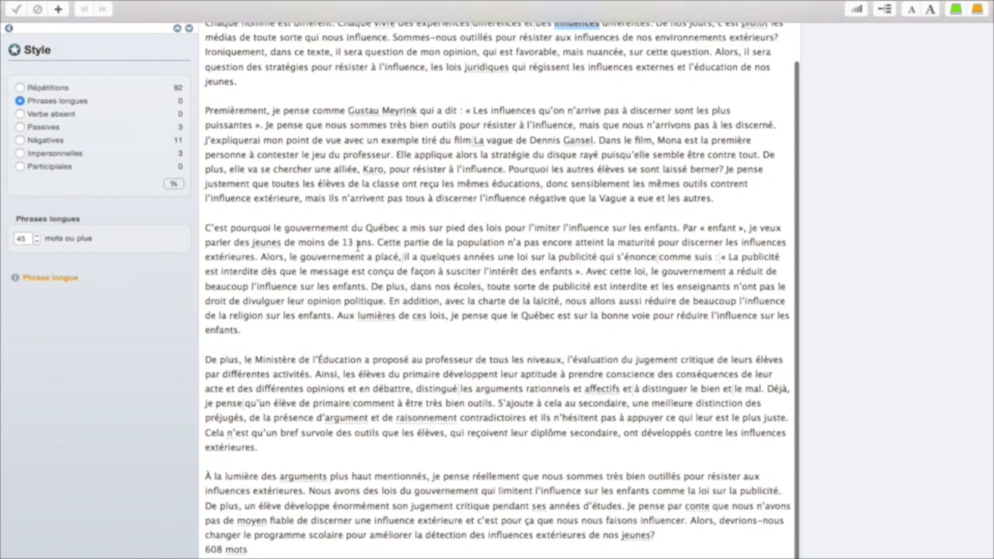
drag(297, 242, 699, 228)
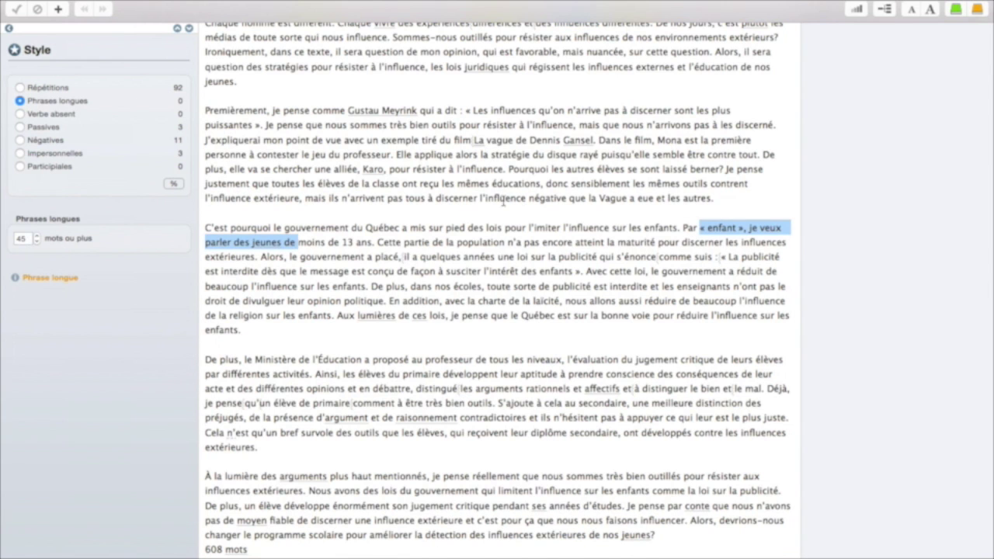
scroll(418, 233, up, 3)
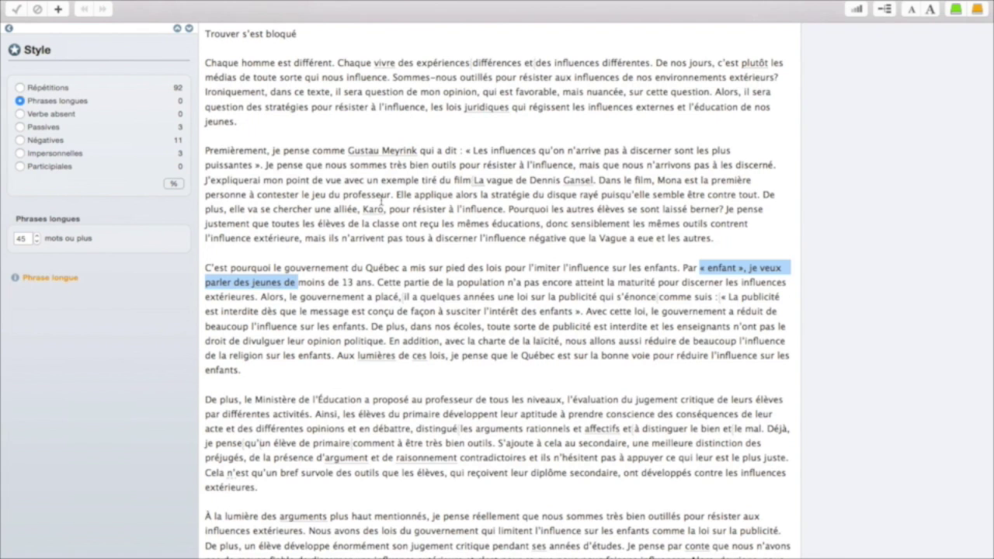
drag(392, 193, 439, 183)
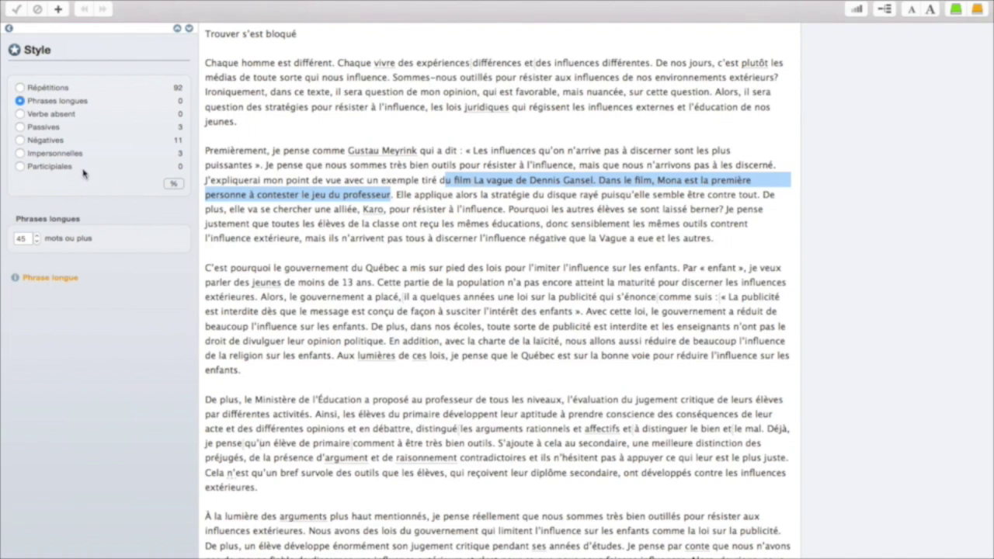
- Step through the verbless, passive, negative and impersonal sentence highlights
click(33, 116)
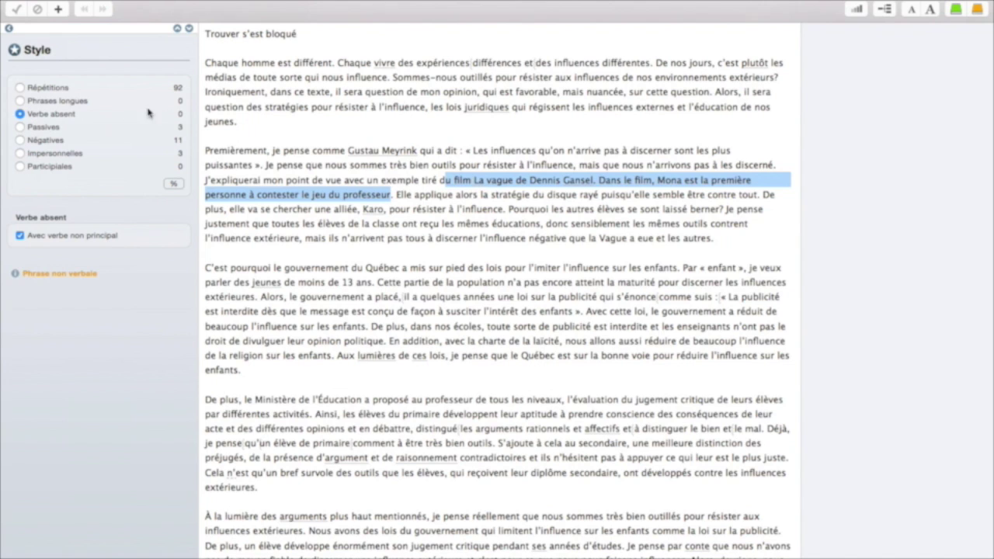
click(40, 127)
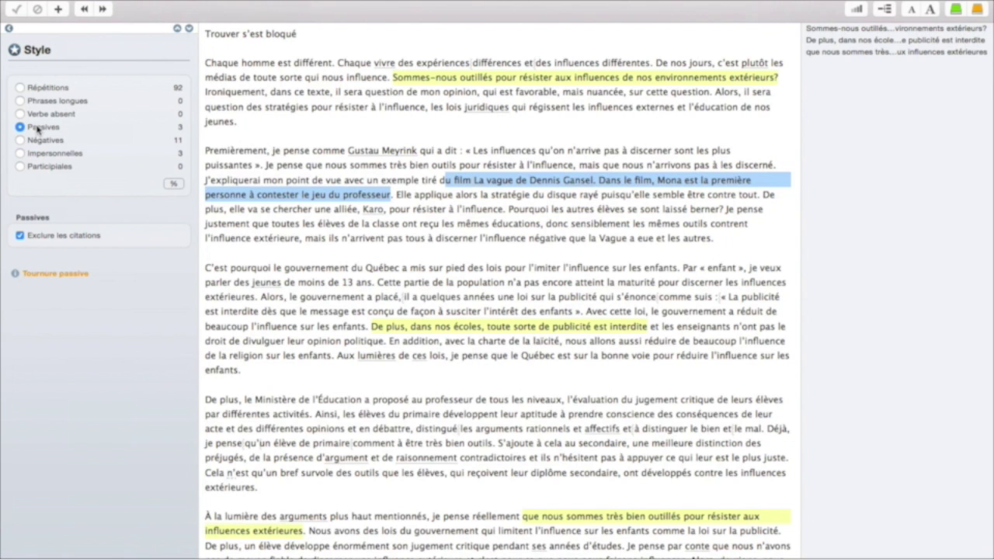
scroll(574, 198, down, 2)
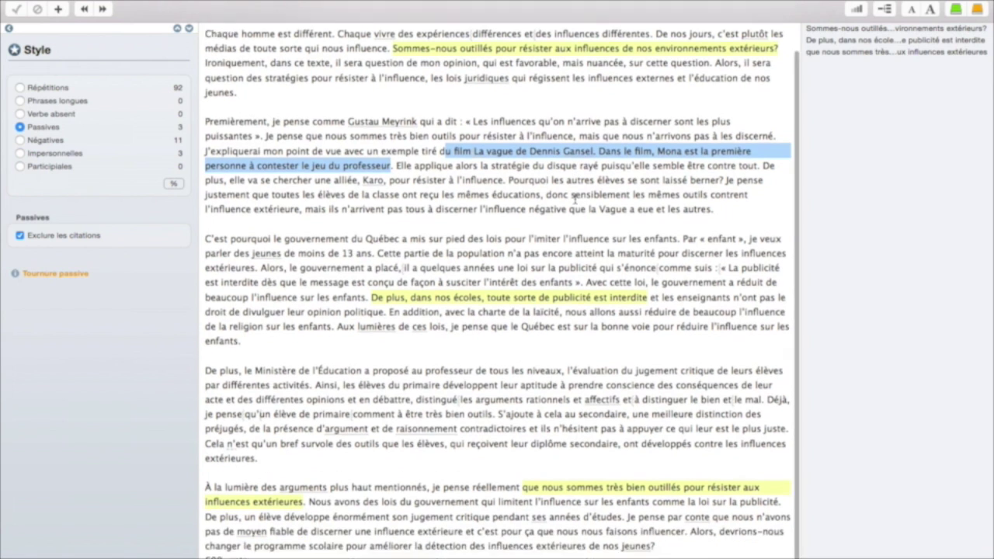
scroll(574, 198, up, 1)
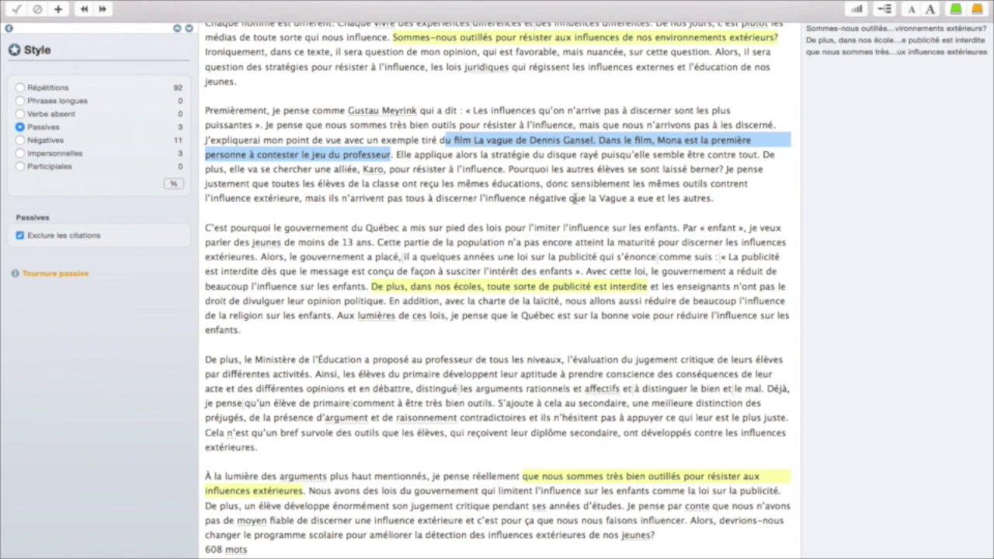
scroll(463, 211, up, 2)
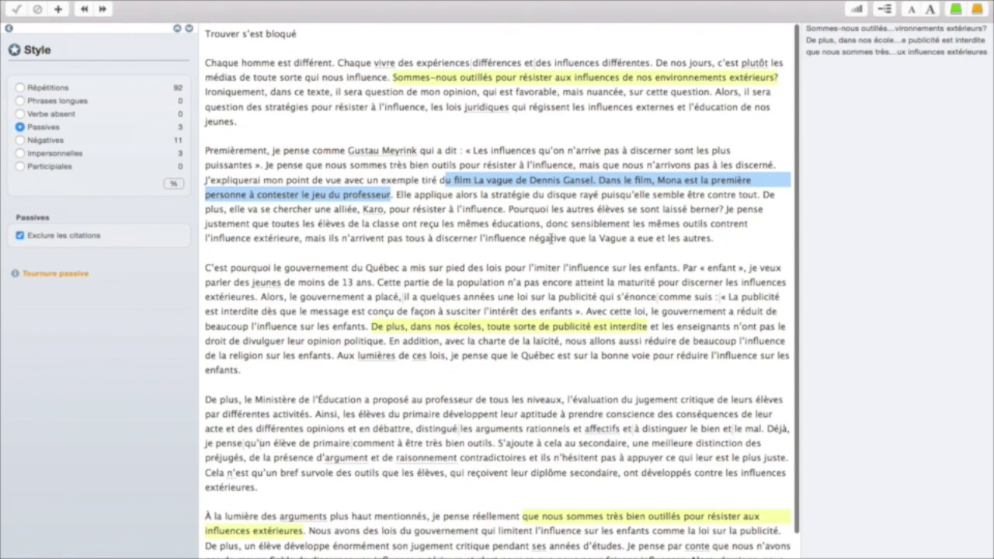
scroll(543, 233, down, 2)
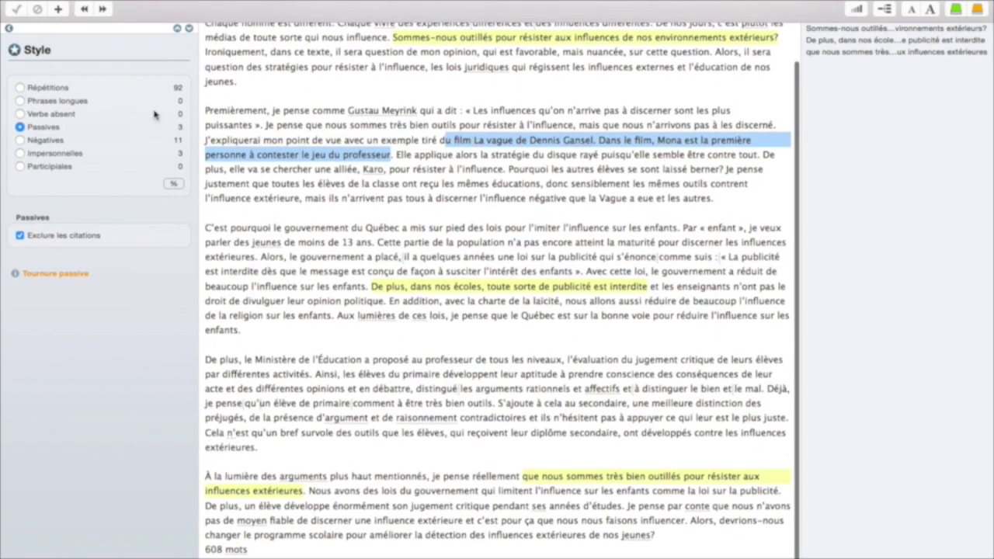
click(43, 143)
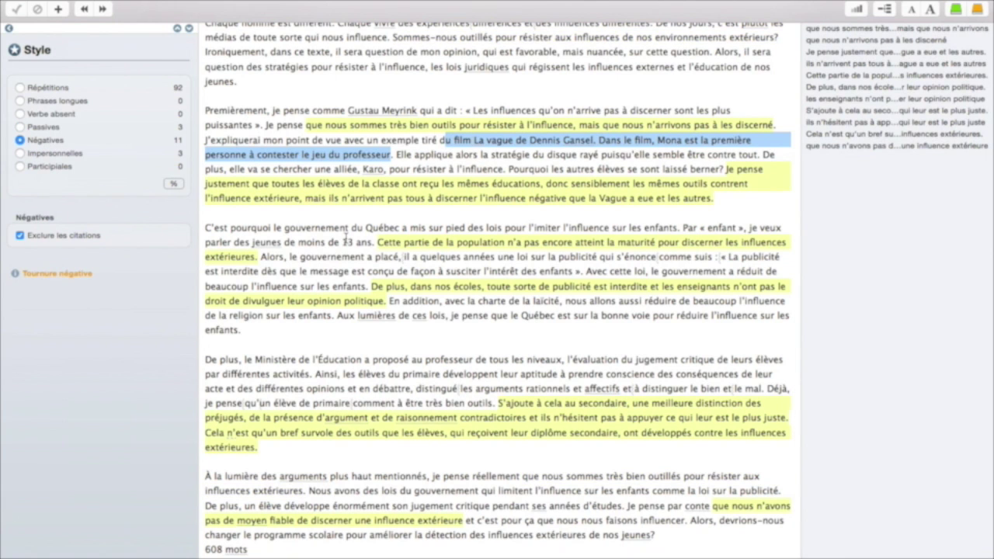
click(39, 156)
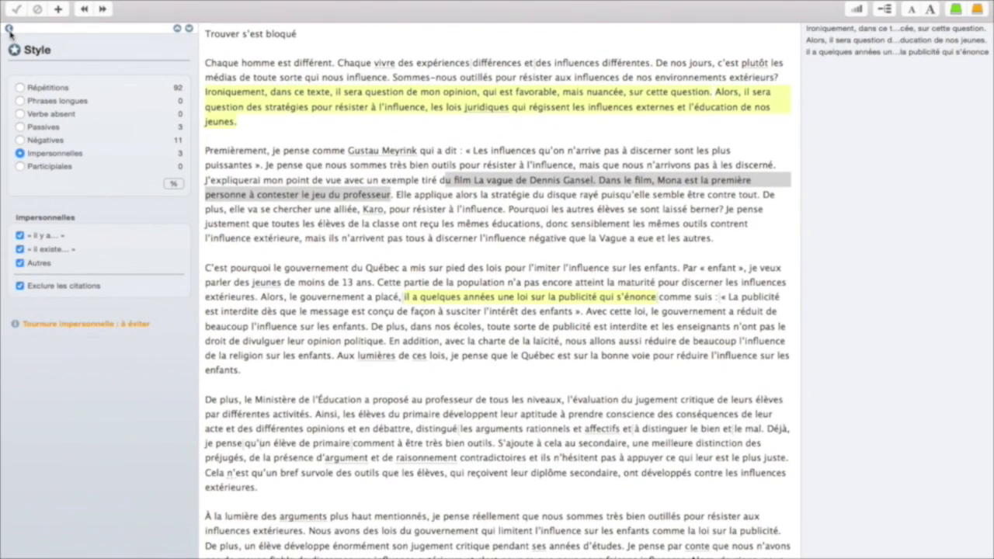
- Open the Lexique filter and list the essay's unknown words
click(9, 29)
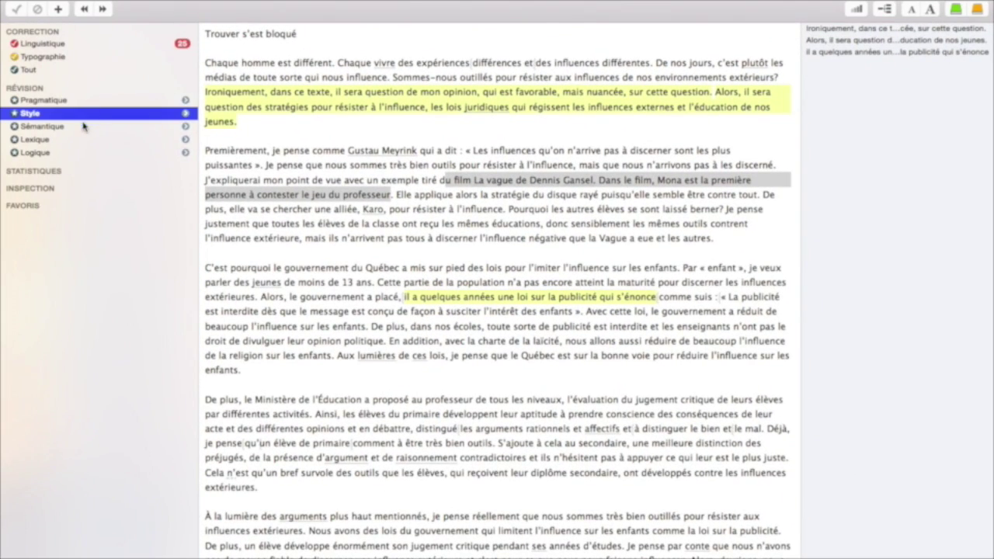
click(42, 142)
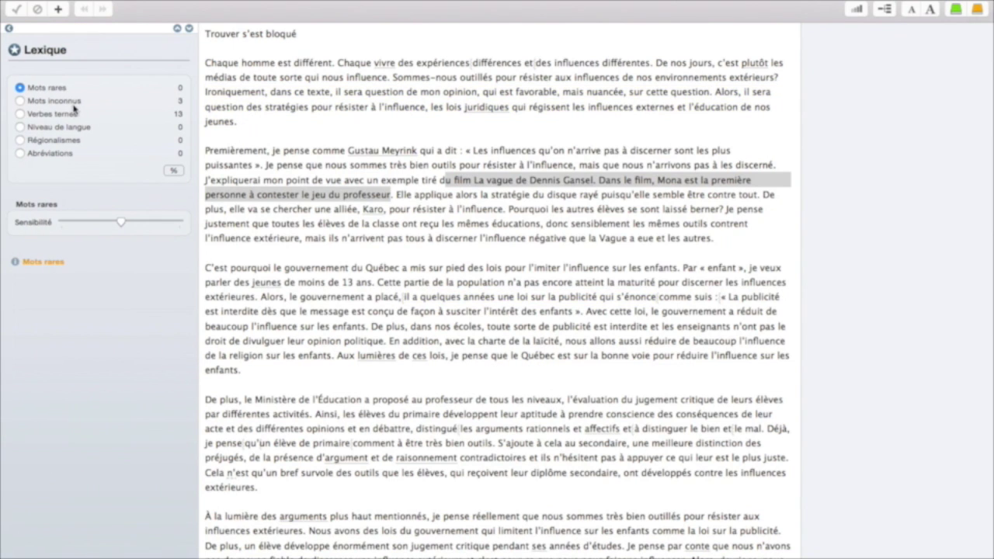
click(20, 101)
click(23, 113)
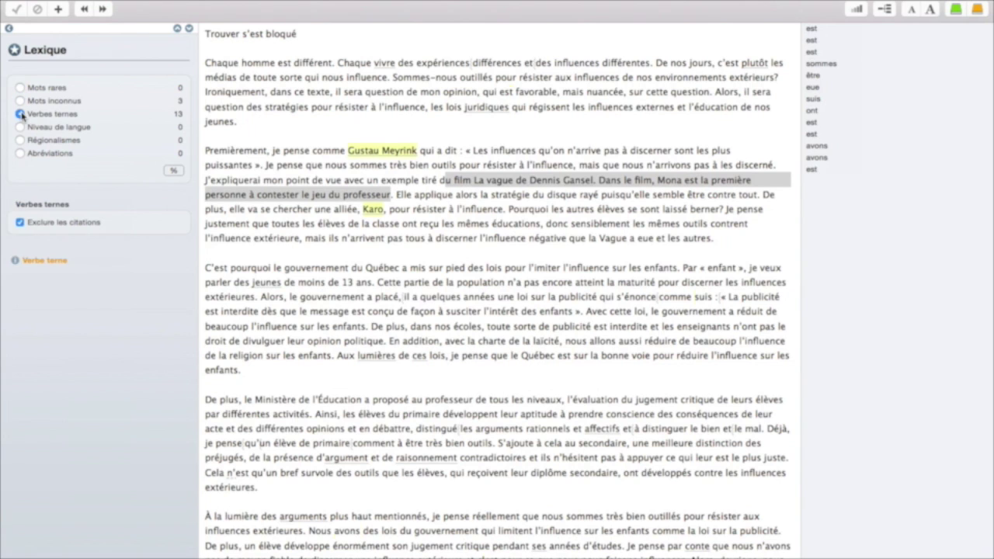
click(21, 101)
- Add the quoted author's name to the personal dictionary
mouse_move(418, 149)
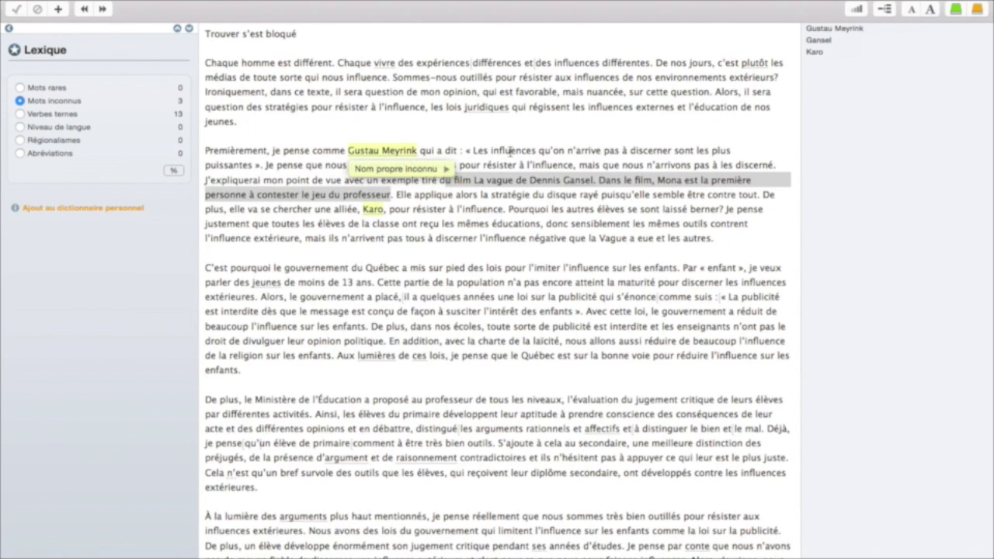
click(400, 153)
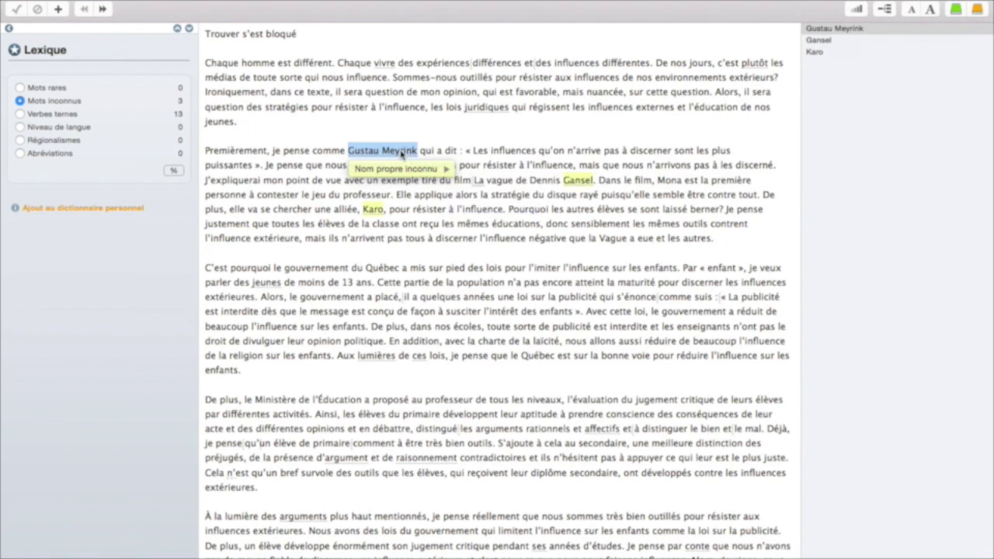
right_click(400, 153)
click(419, 158)
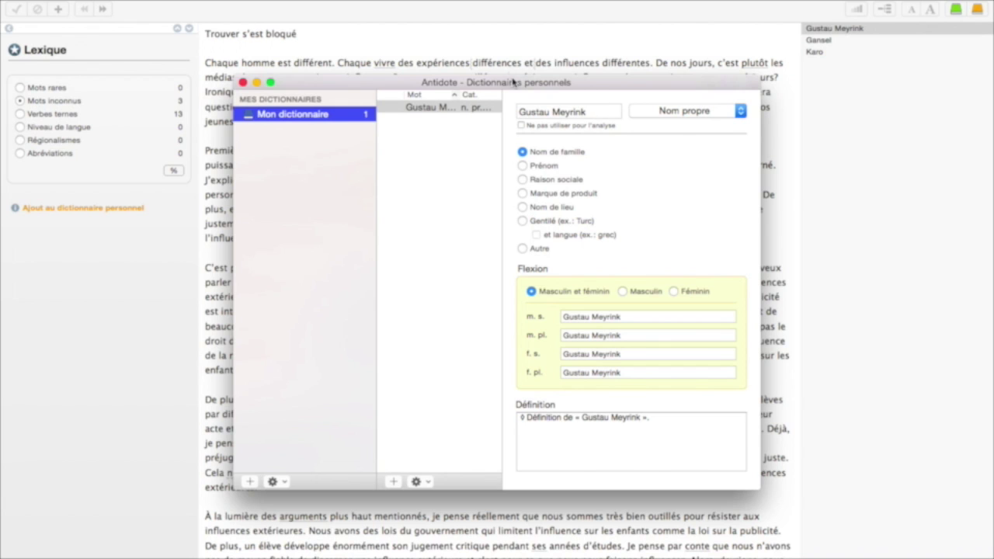
- Store Gustau Meyrink in the personal dictionary as a Nom propre with Masculin gender
drag(513, 83, 475, 69)
click(667, 101)
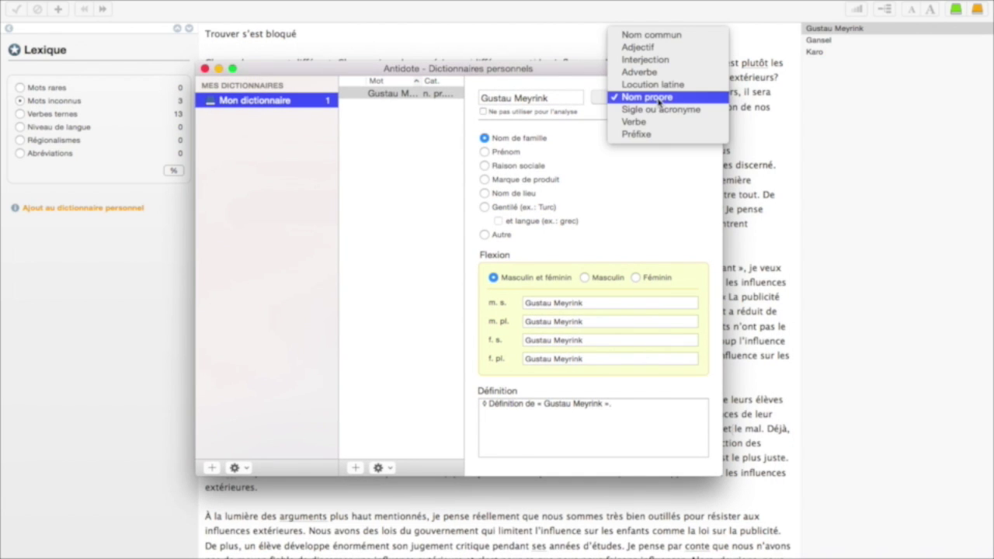
click(658, 102)
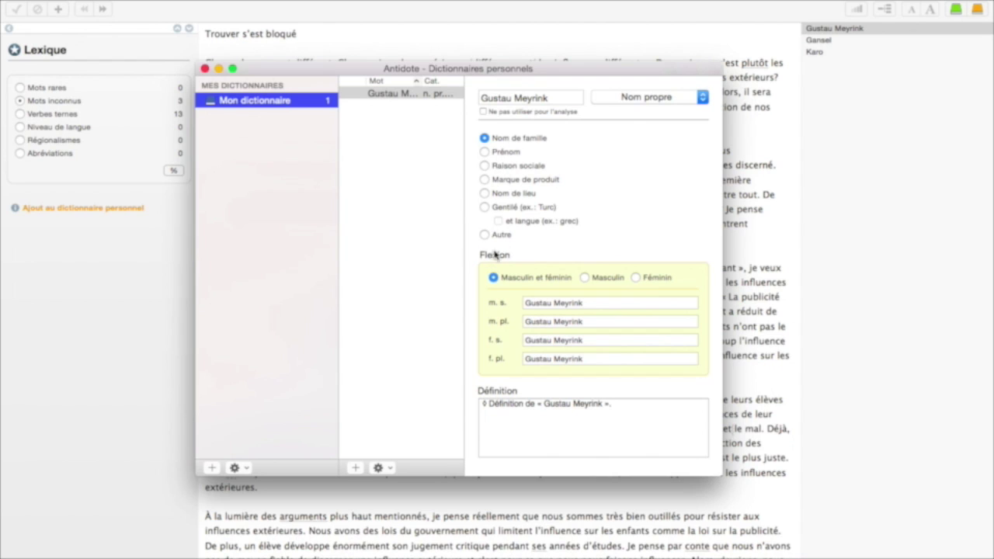
click(584, 278)
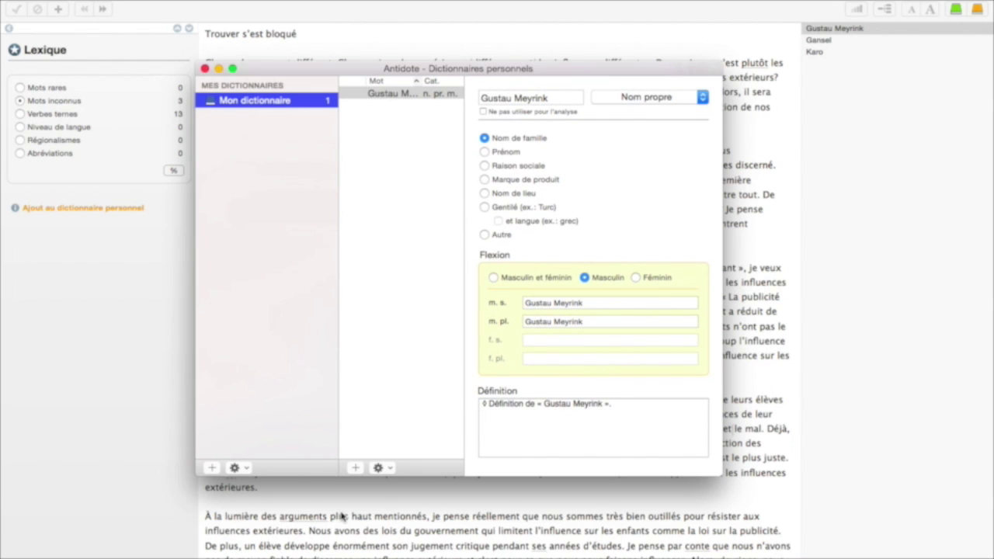
click(204, 69)
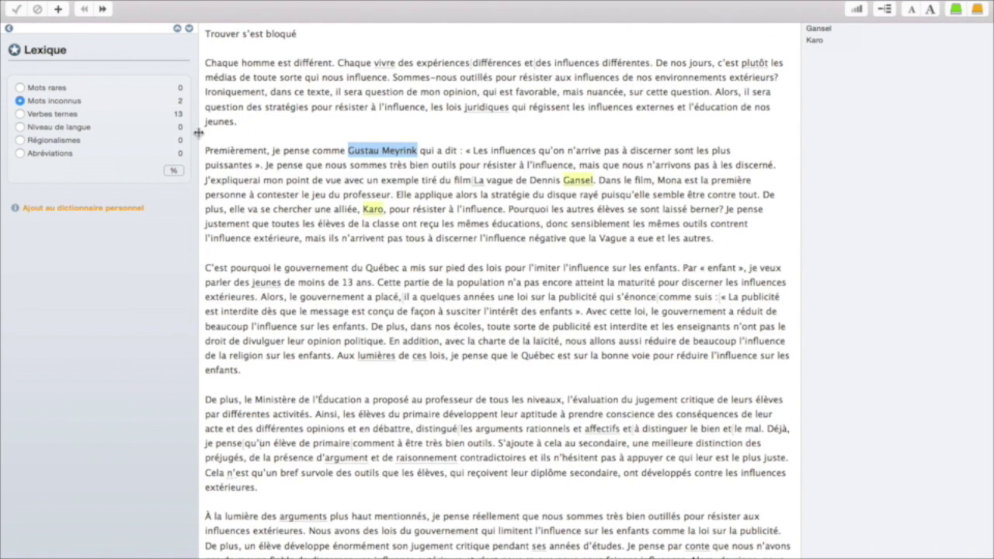
- In Lexique, highlight the essay's dull verbs (Verbes ternes) and check its language level
click(51, 117)
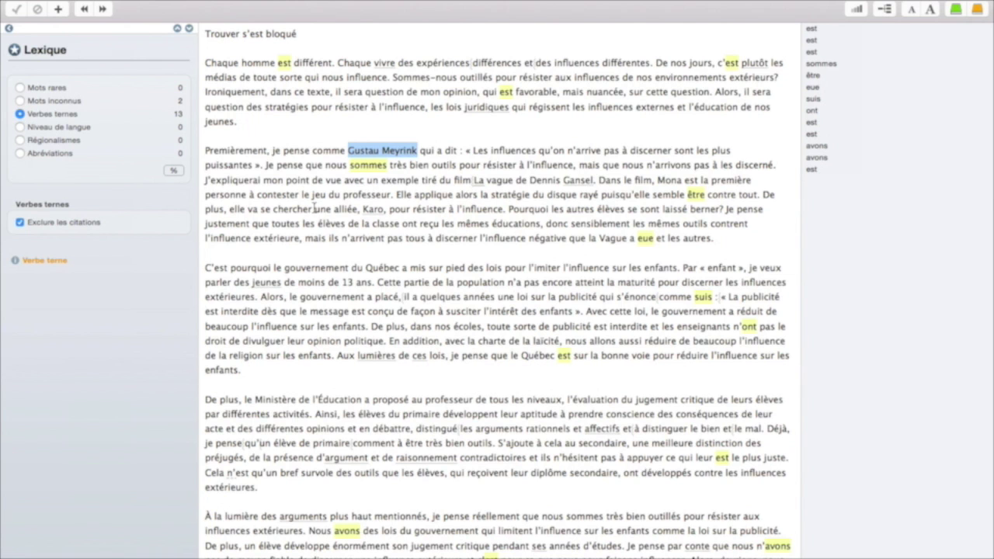
scroll(325, 183, down, 2)
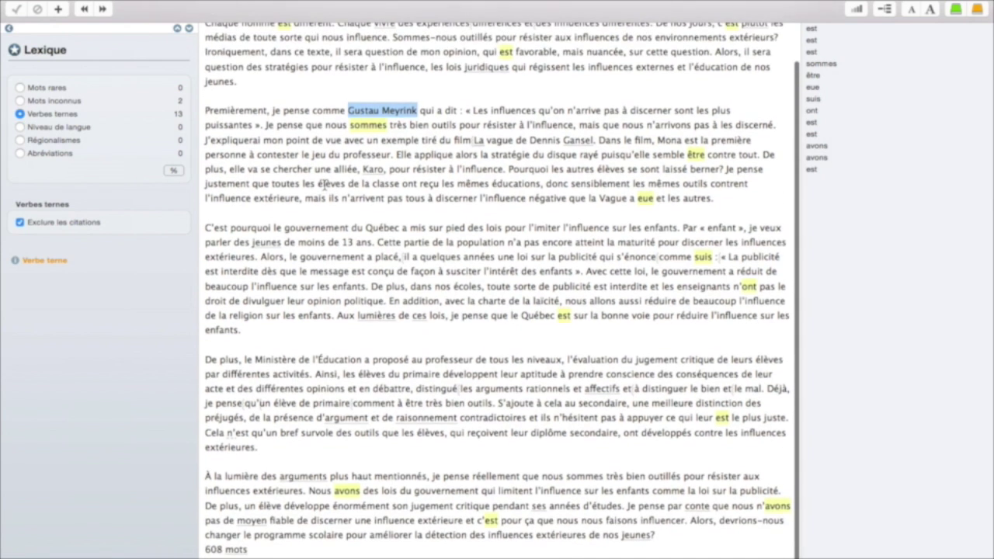
scroll(484, 311, up, 2)
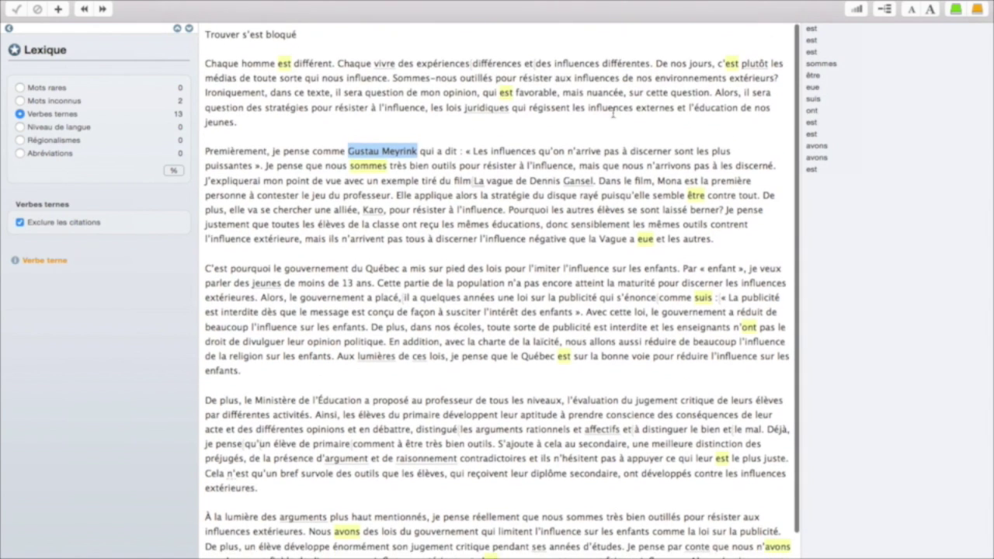
click(61, 117)
click(61, 117)
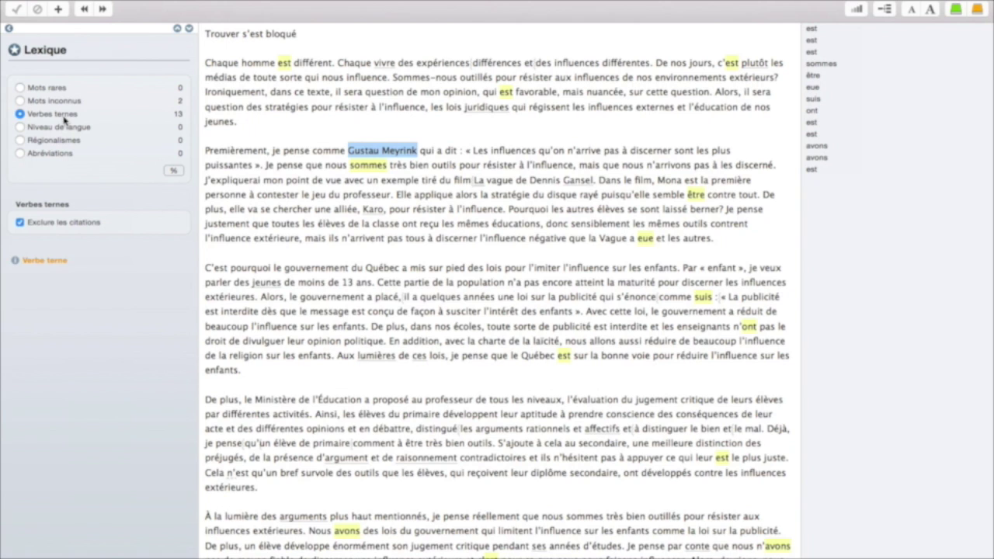
click(59, 128)
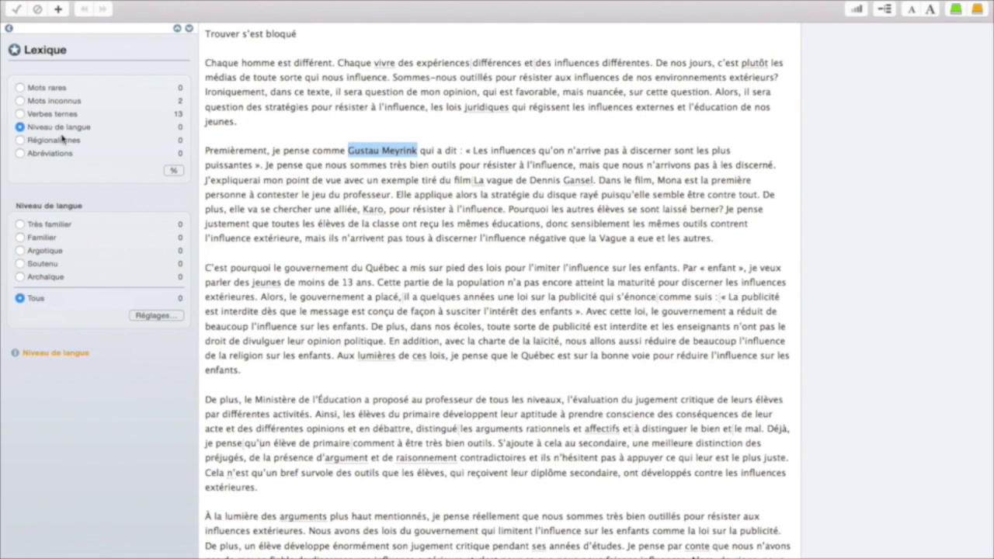
- Check the essay for Québec regionalisms and for abbreviations, then return to the filter list
click(31, 141)
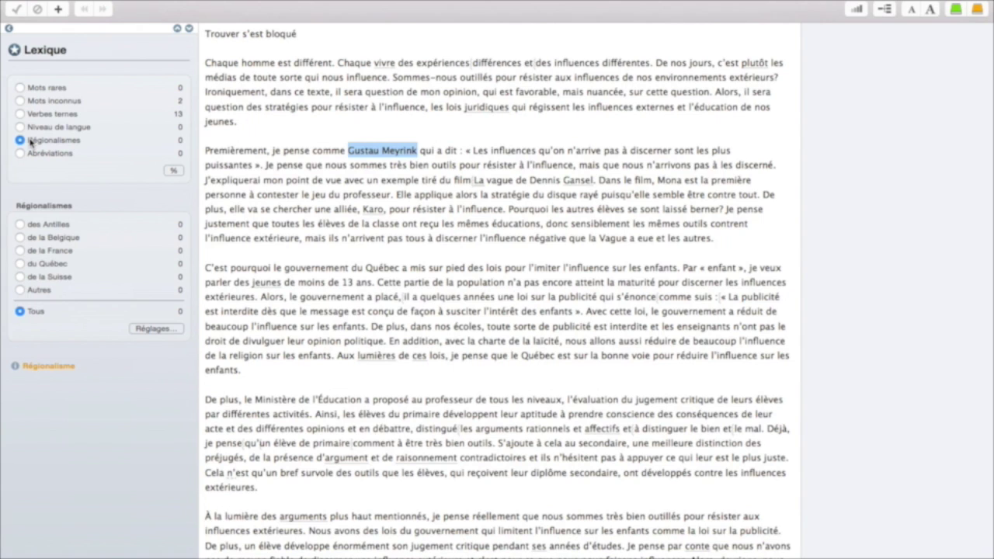
click(20, 264)
click(20, 250)
click(21, 264)
click(21, 153)
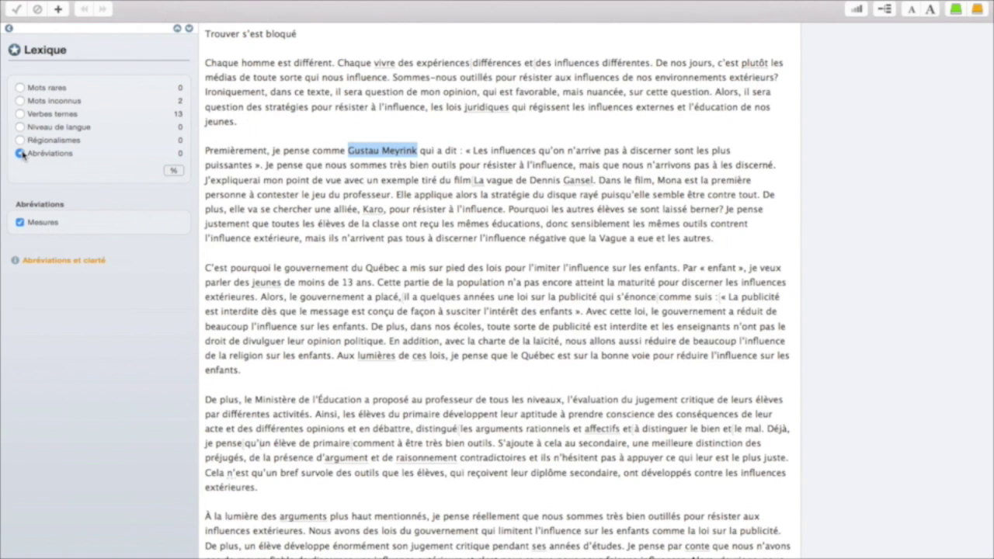
click(9, 28)
- In the Logique filter, highlight quoted passages (Entre guillemets) after briefly viewing Incises
click(44, 152)
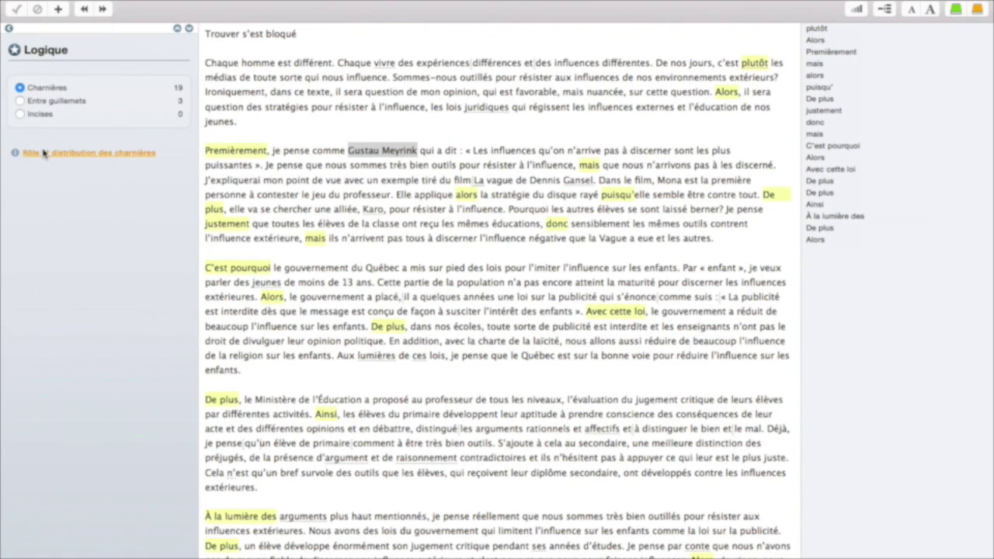
click(31, 101)
click(29, 115)
click(33, 102)
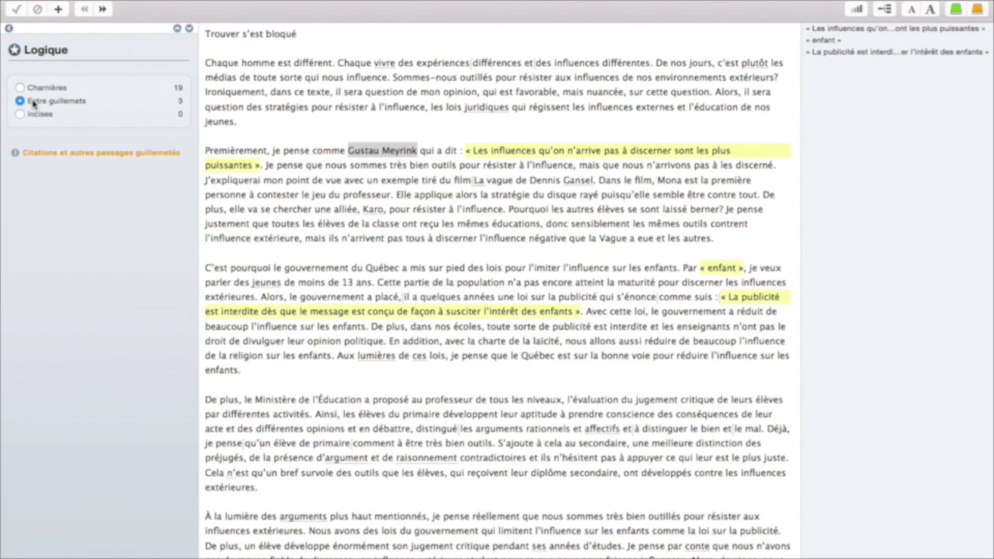
- Return to the linguistic corrector's list of errors and alerts
click(9, 28)
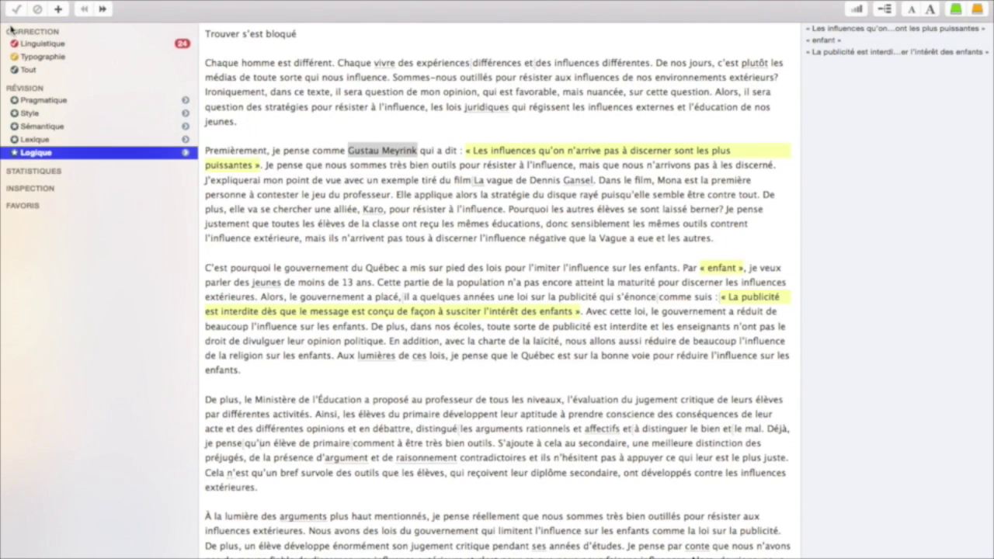
click(48, 150)
click(66, 47)
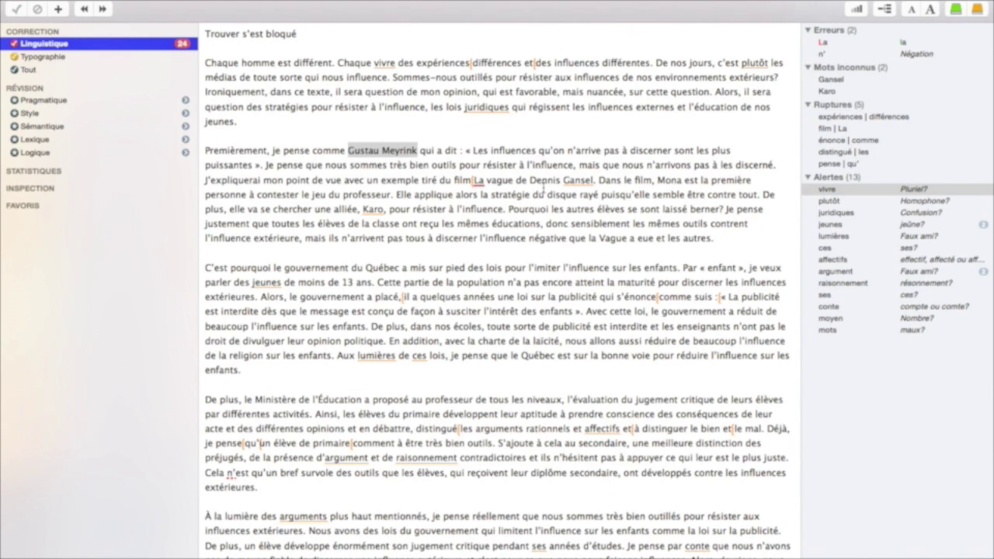
- Ignore the 'Pluriel?' alert on 'vivre' in the first sentence, leaving 23 detections
click(382, 65)
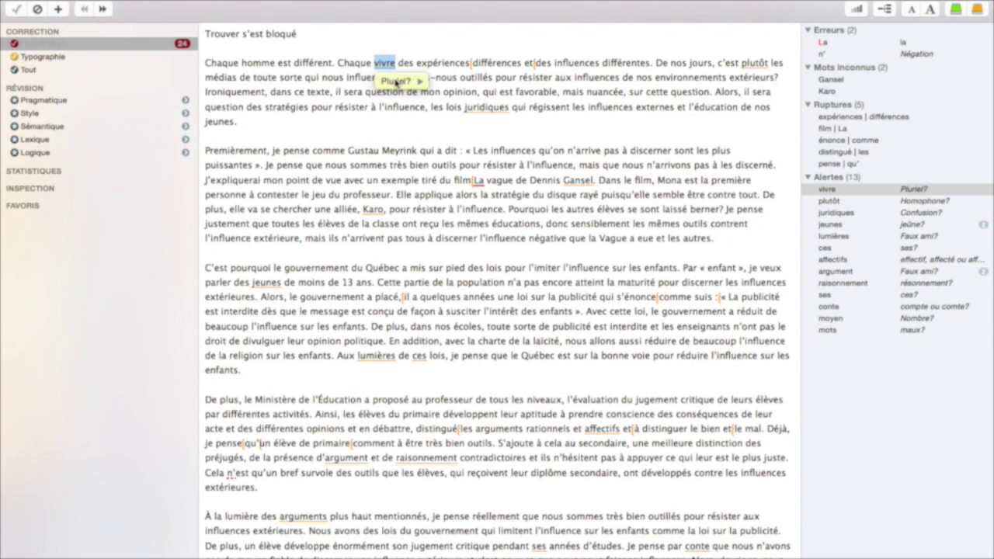
mouse_move(397, 81)
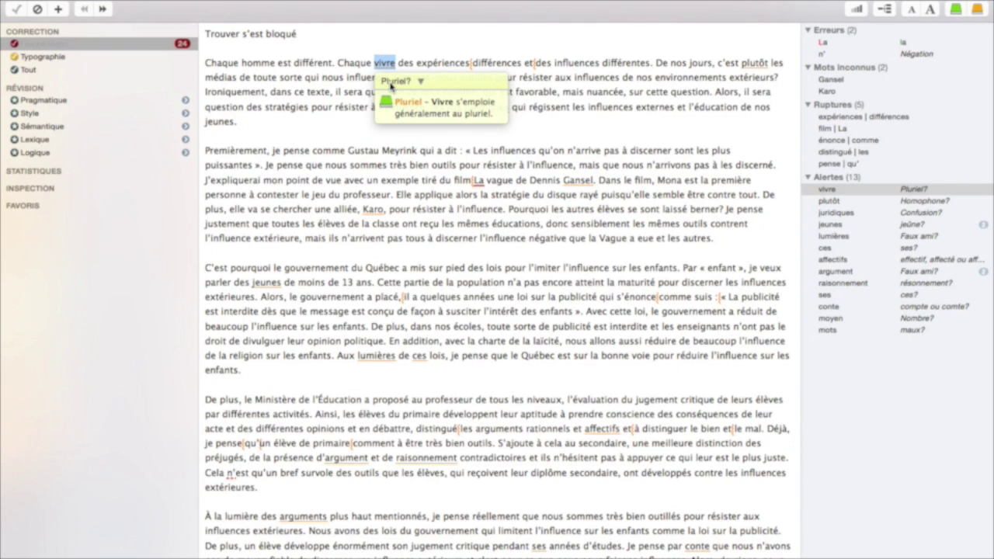
click(385, 65)
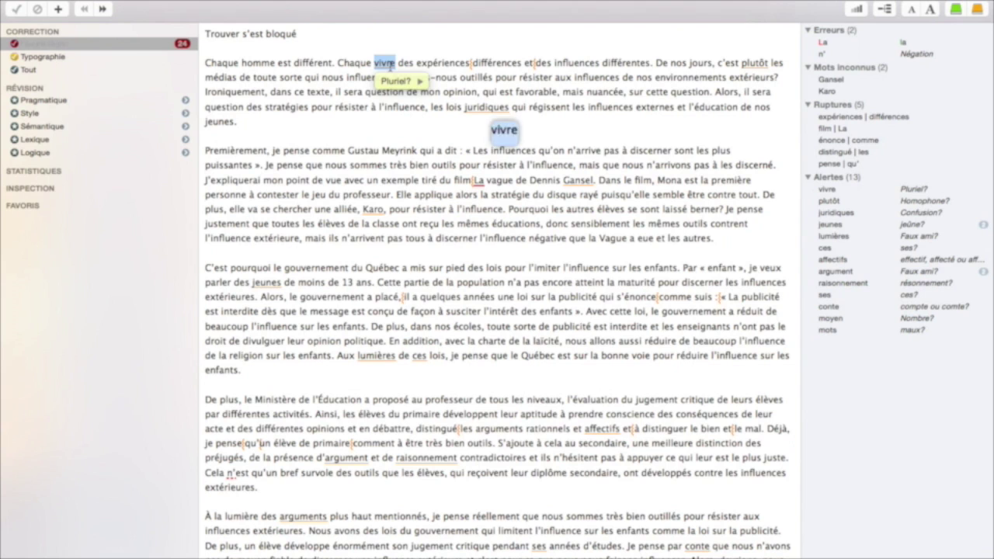
mouse_move(419, 81)
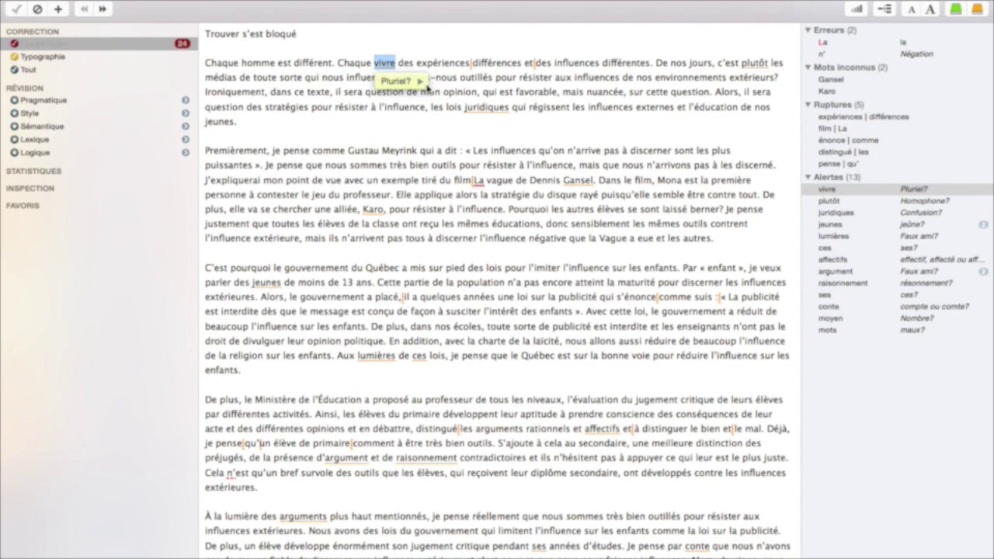
click(409, 48)
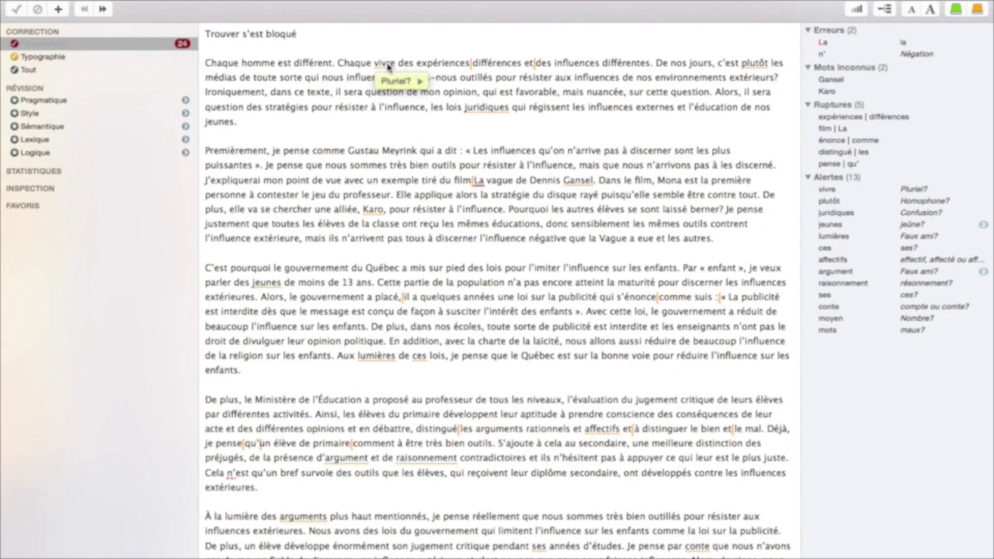
scroll(511, 114, down, 2)
scroll(511, 114, up, 2)
click(383, 64)
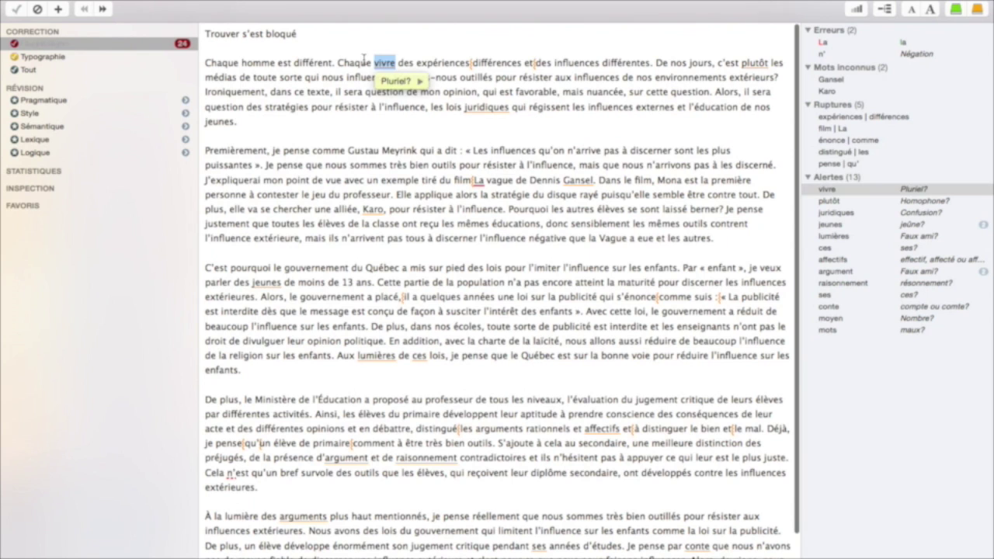
click(36, 9)
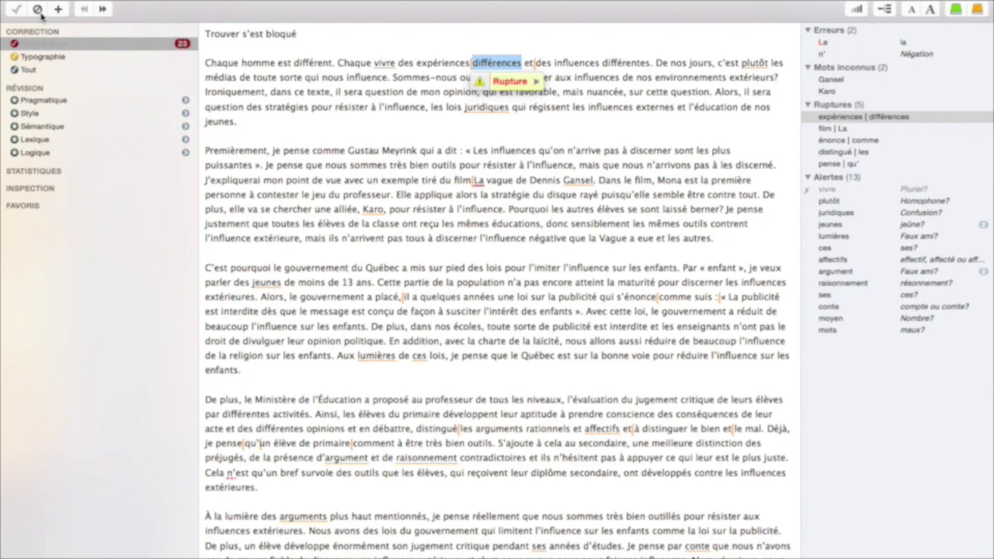
- Ignore the expériences|différences rupture and read the homophone note on 'plutôt'
click(39, 11)
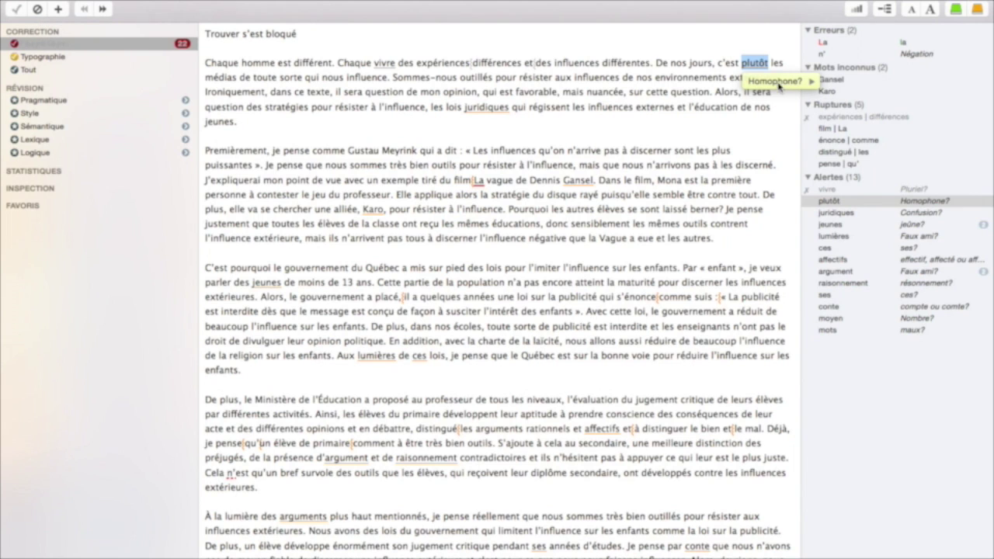
click(804, 84)
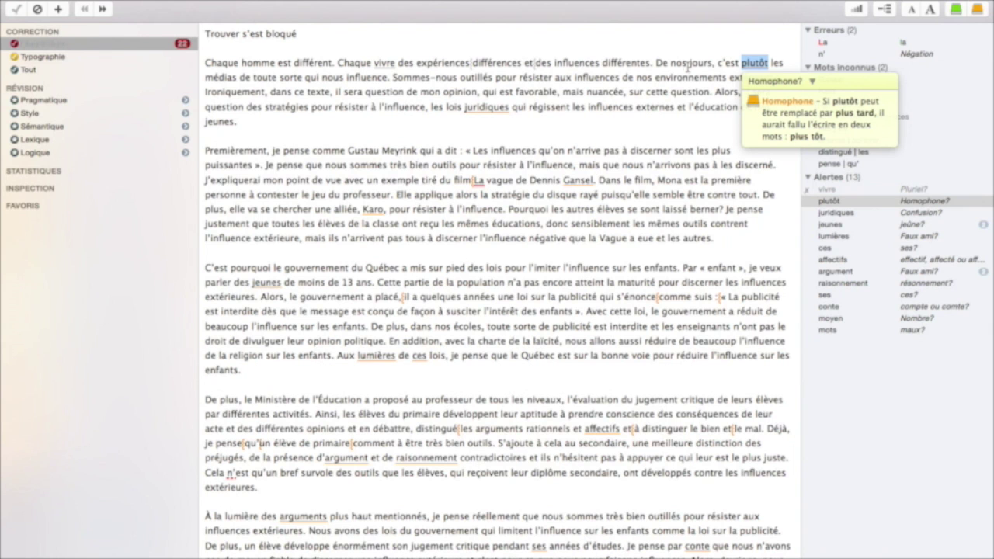
click(771, 82)
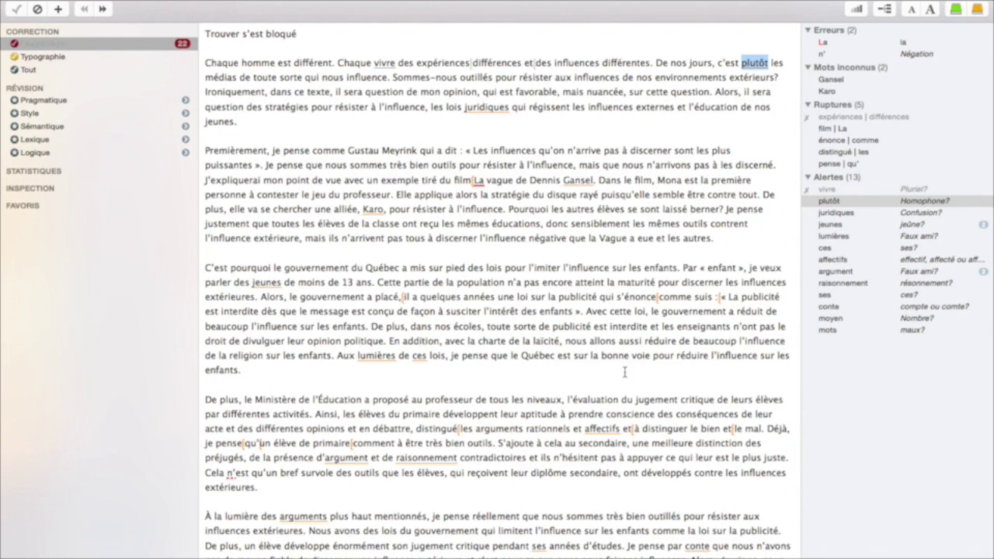
scroll(477, 326, down, 2)
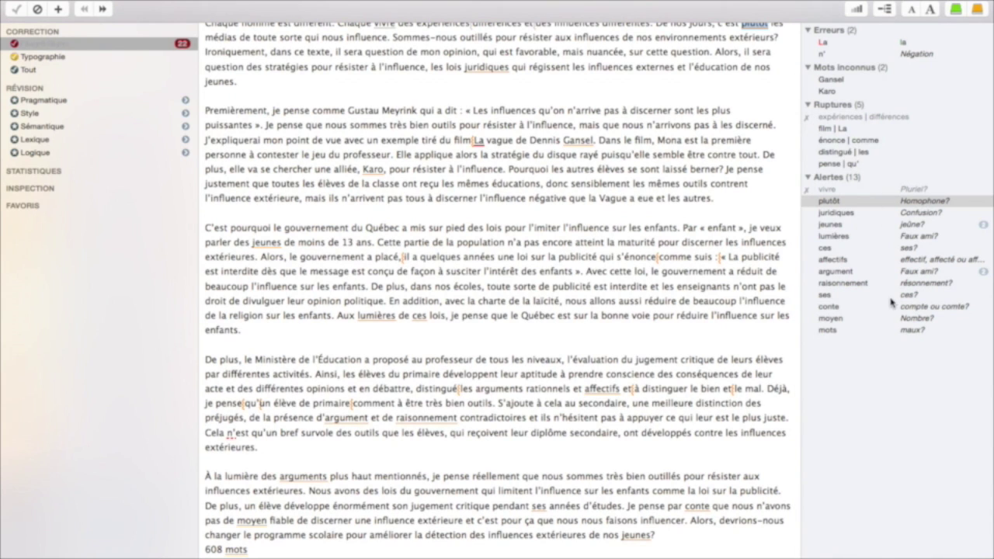
- Review the alerts on 'juridiques', 'jeunes', the énonce|comme rupture and 'Gansel', then view Typographie
click(864, 213)
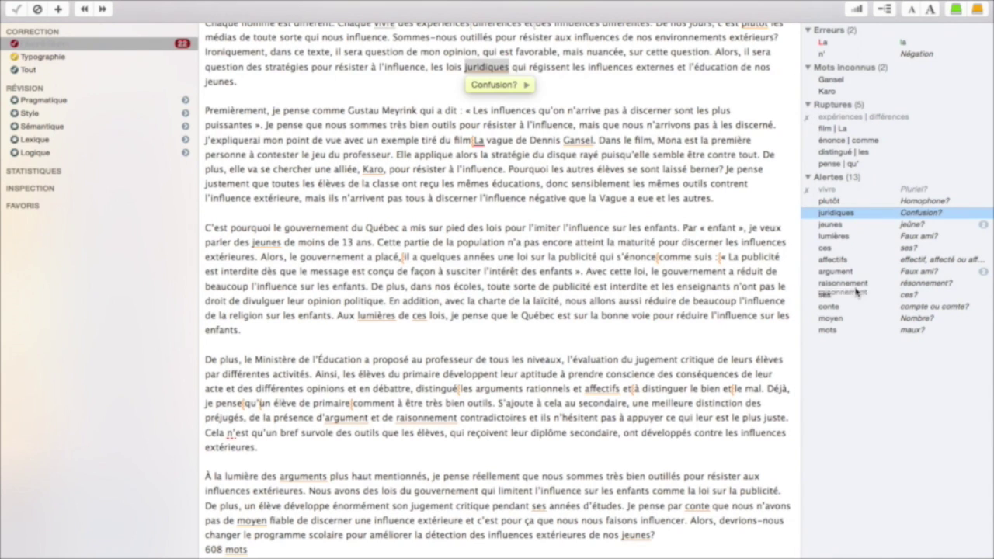
click(908, 225)
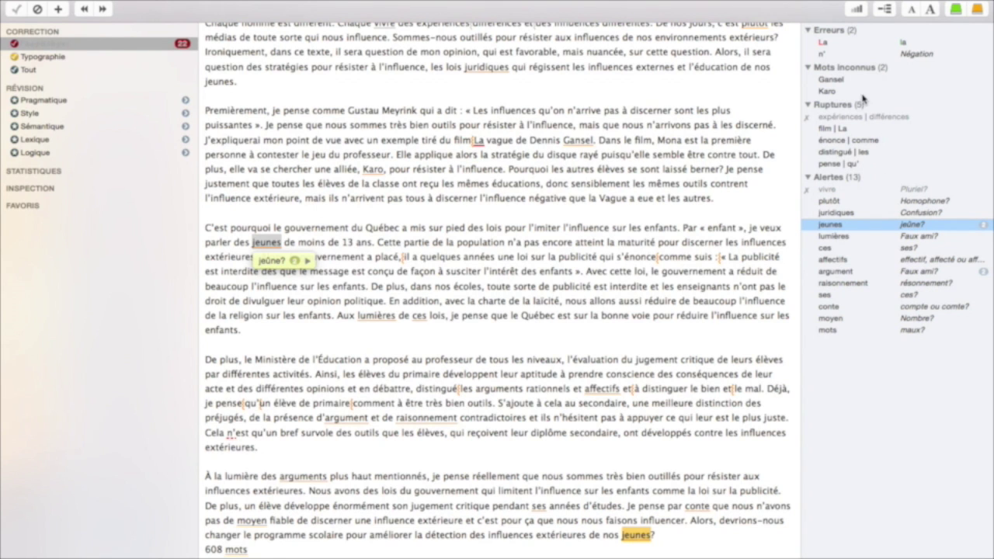
click(864, 140)
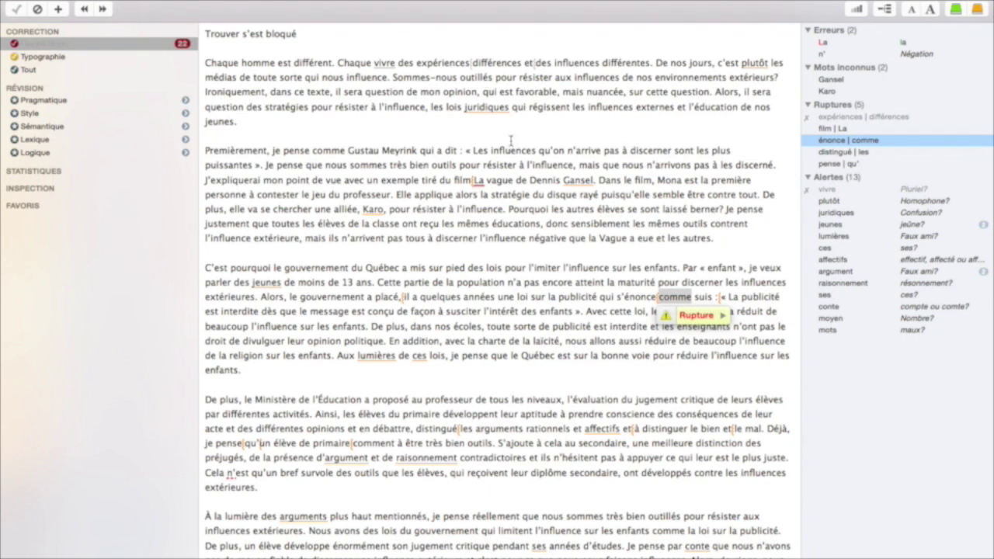
click(829, 80)
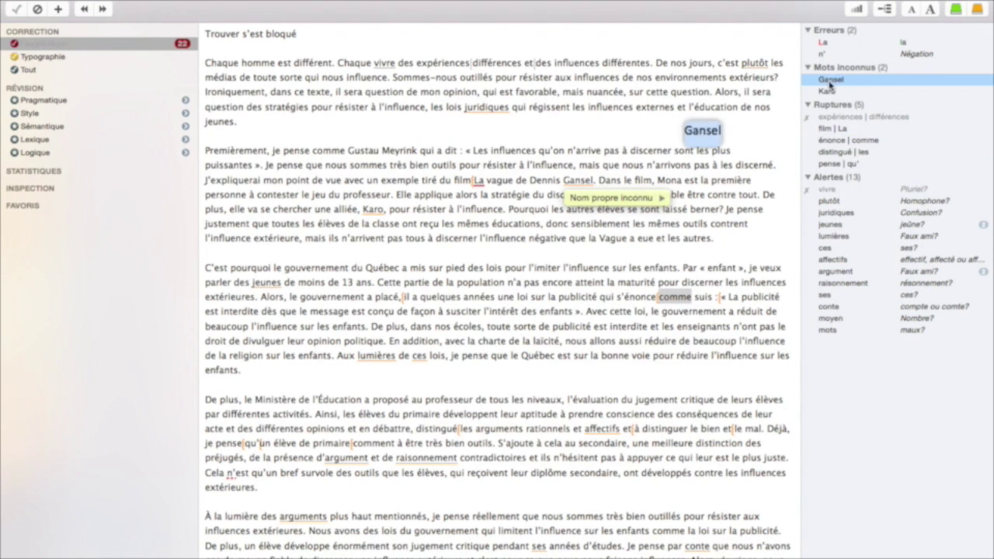
click(43, 58)
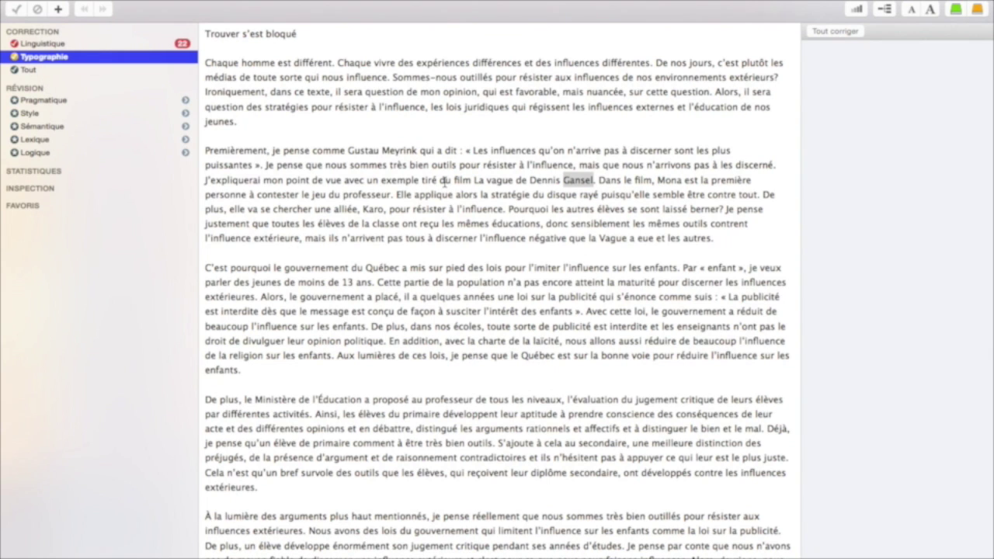
- Add an extra space after 'l'influence,' and correct the flagged superfluous space back to one
click(423, 109)
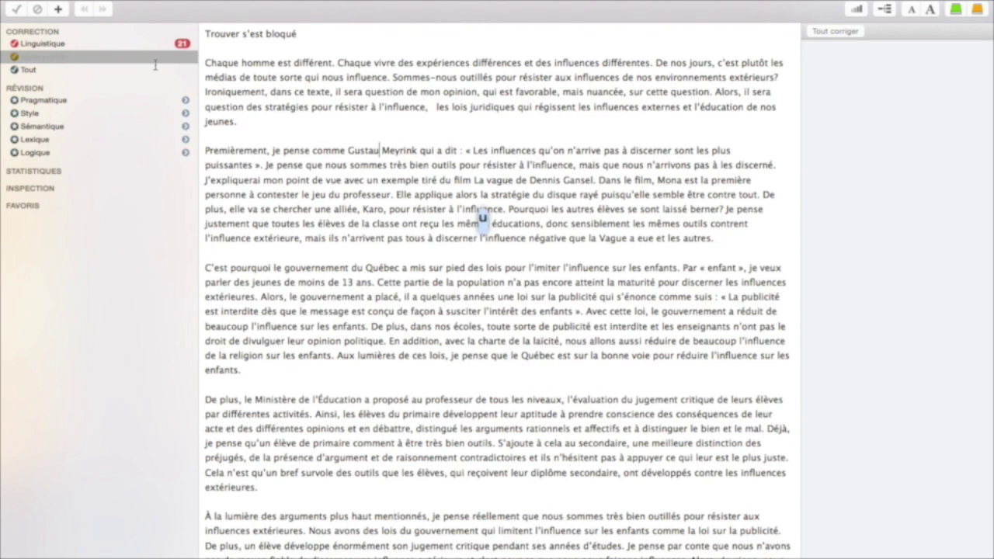
click(126, 47)
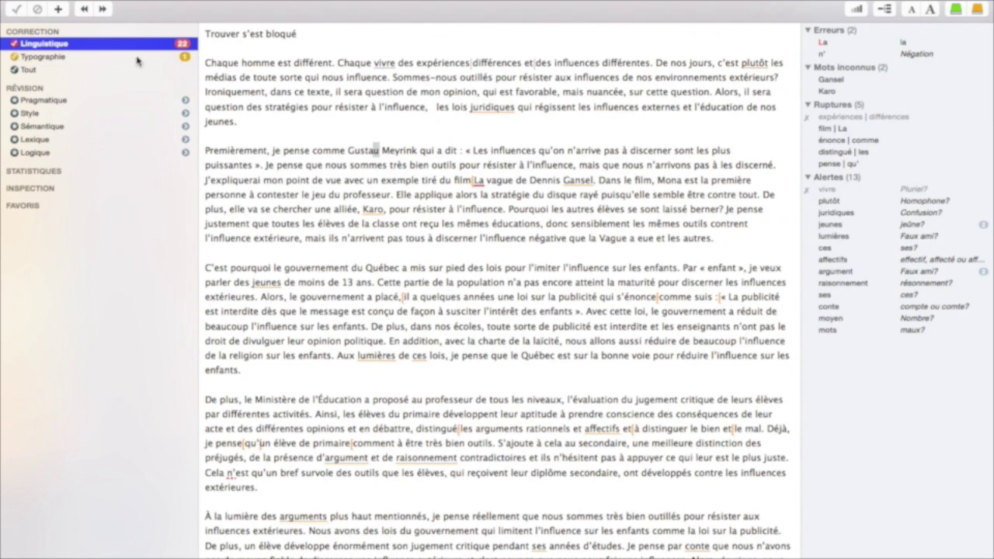
click(139, 57)
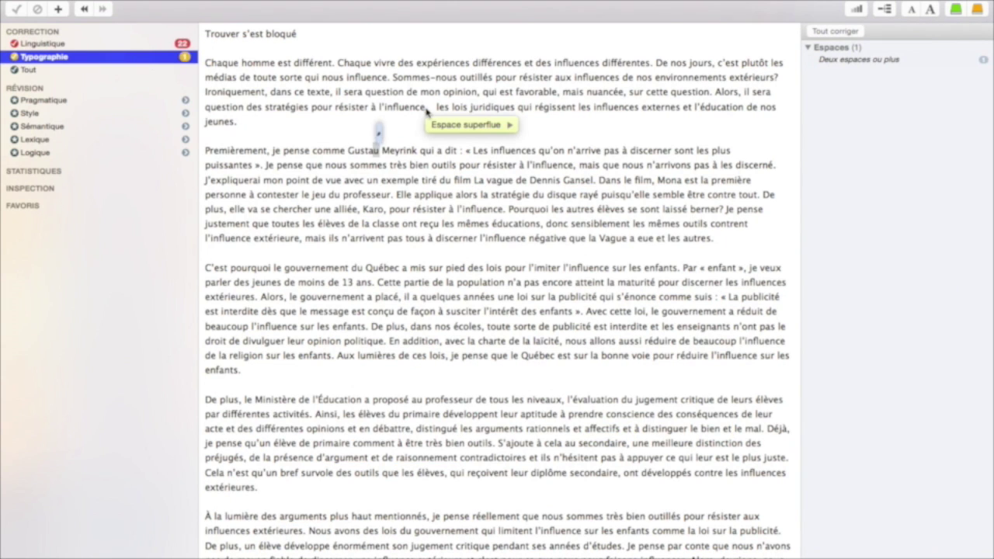
click(425, 115)
click(510, 124)
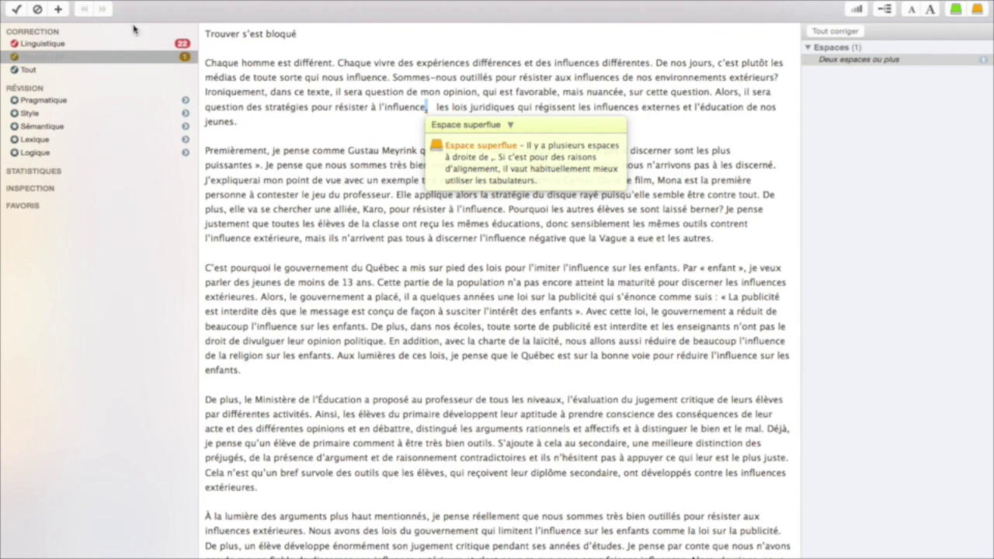
click(15, 9)
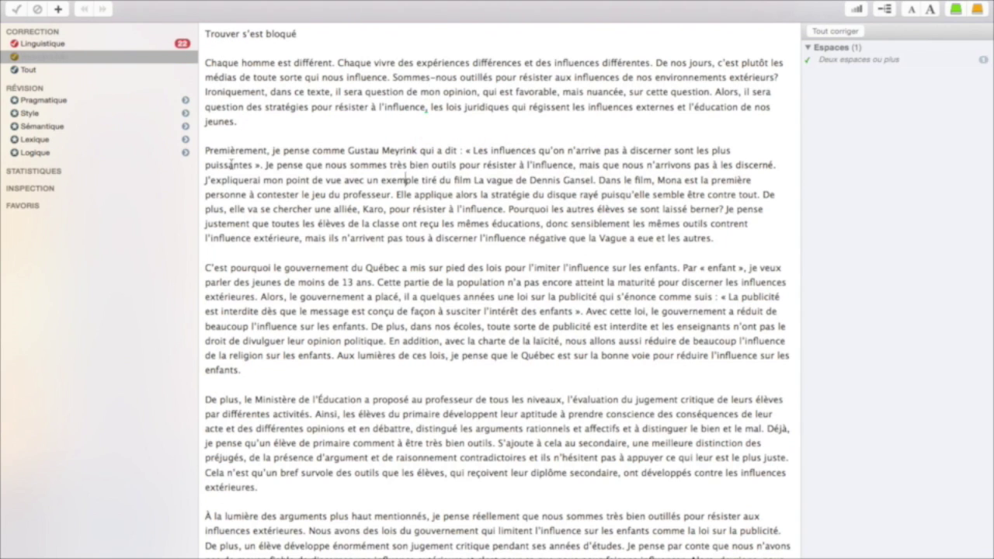
- View all corrections together (Tout), then go back to Linguistique
click(41, 70)
scroll(568, 371, down, 2)
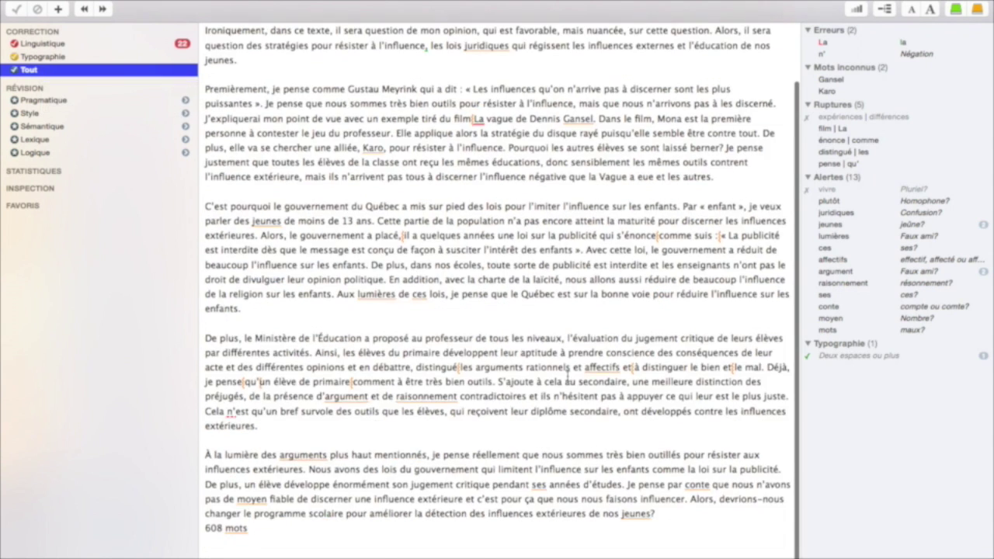
scroll(567, 371, up, 2)
click(40, 44)
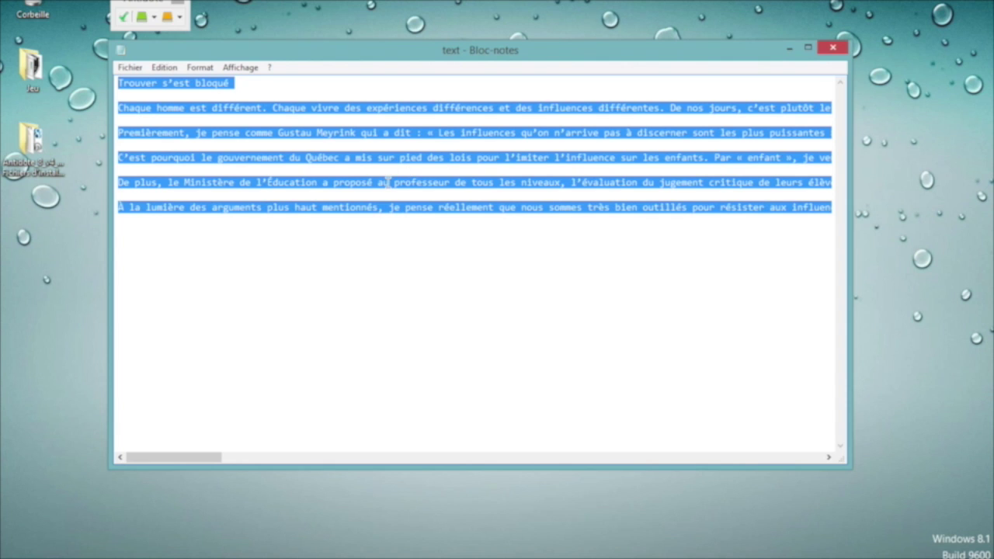
- Send the selected Notepad essay text to Antidote's Correcteur for analysis
right_click(387, 183)
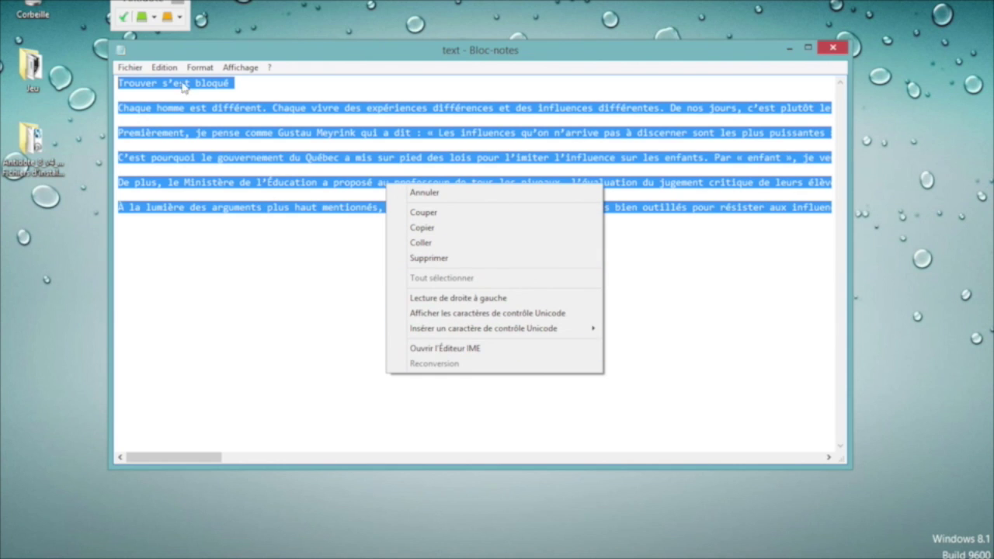
key(Escape)
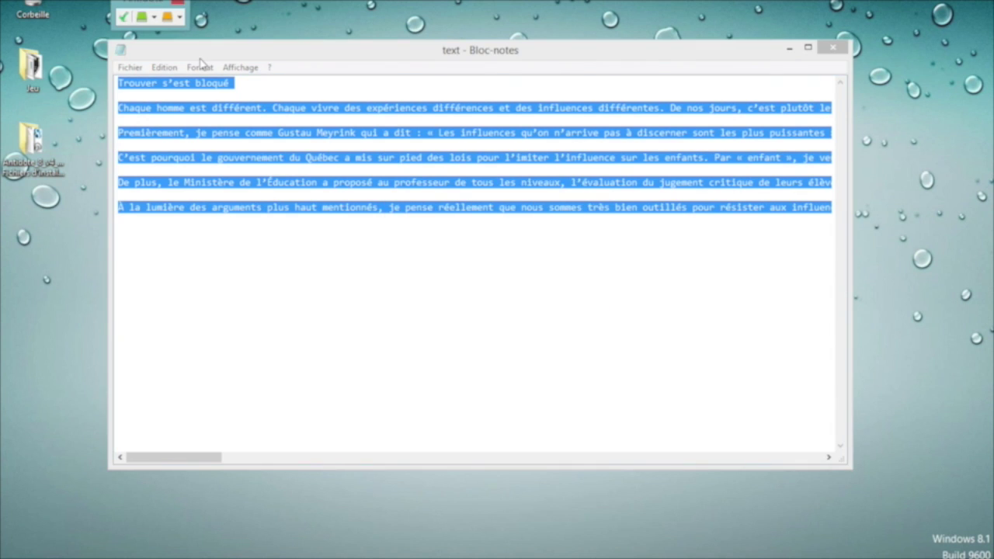
click(134, 19)
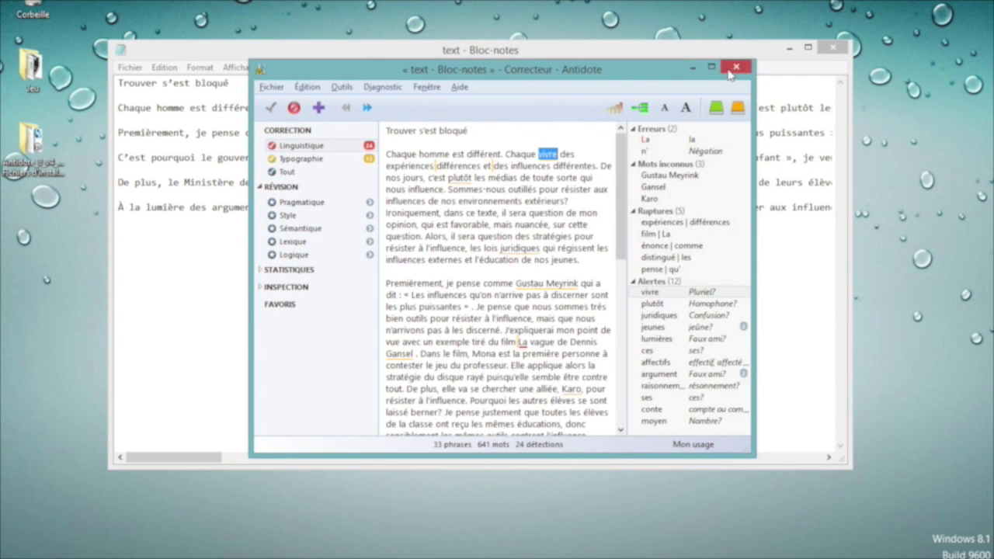
- Maximize the corrector, review the 'Pluriel?' card on 'vivre', then advance to 'juridiques'
click(712, 69)
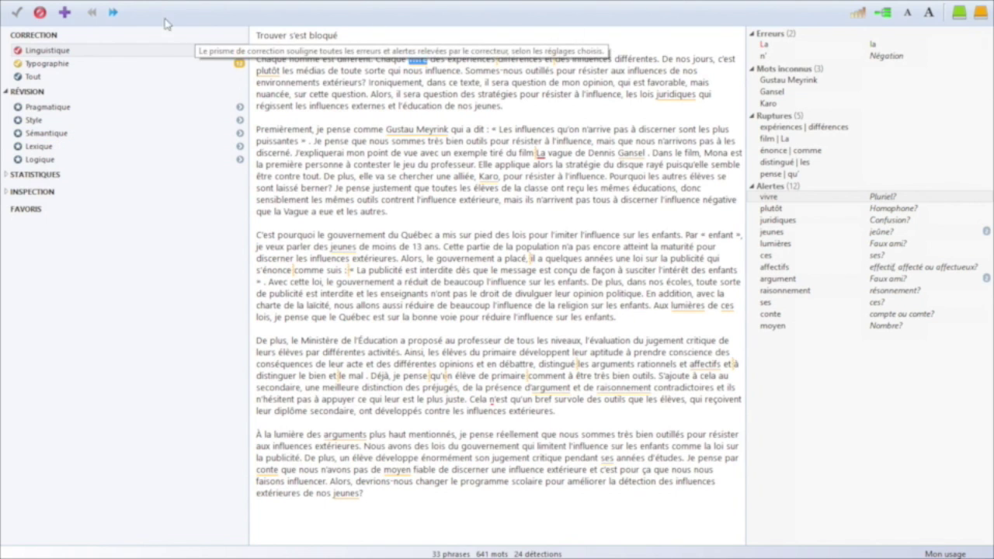
click(39, 12)
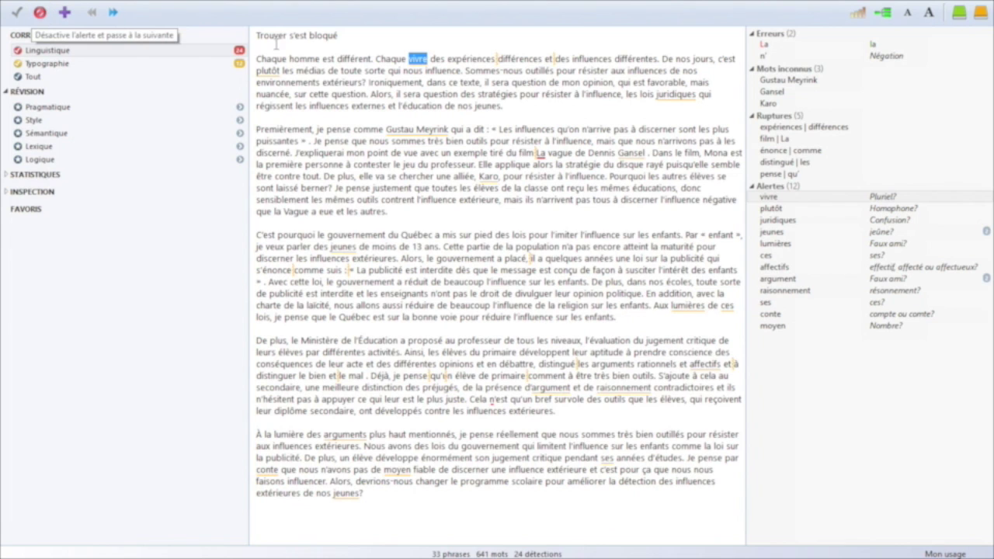
click(419, 61)
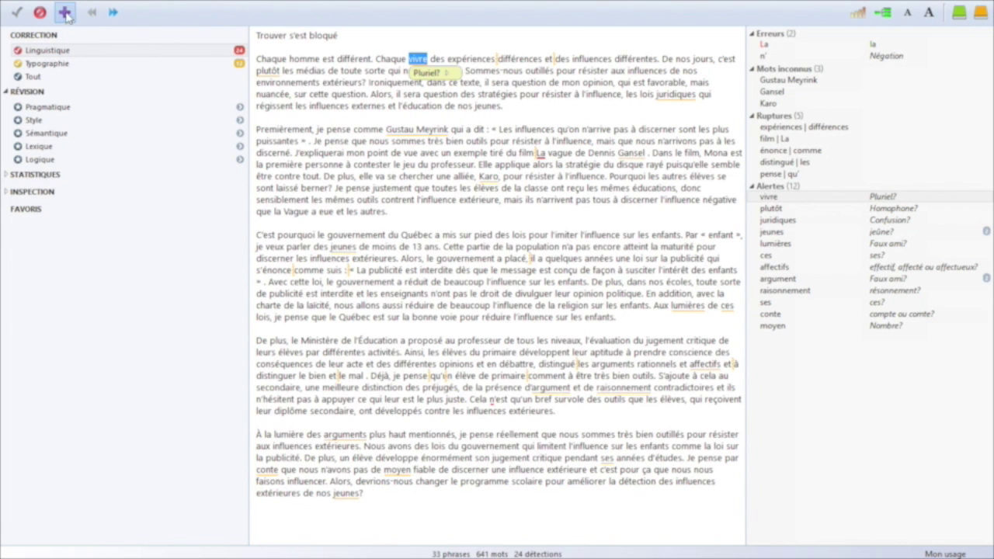
mouse_move(448, 76)
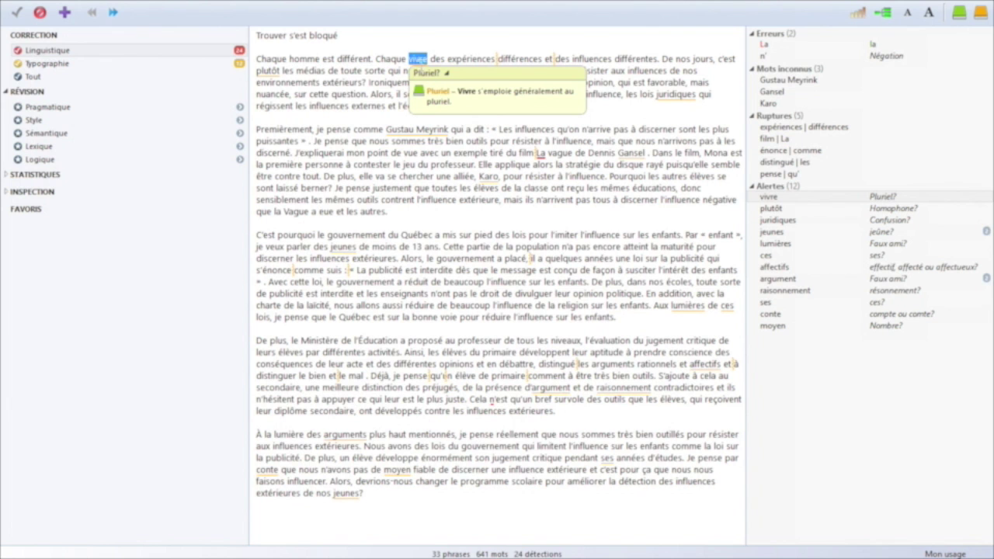
click(670, 94)
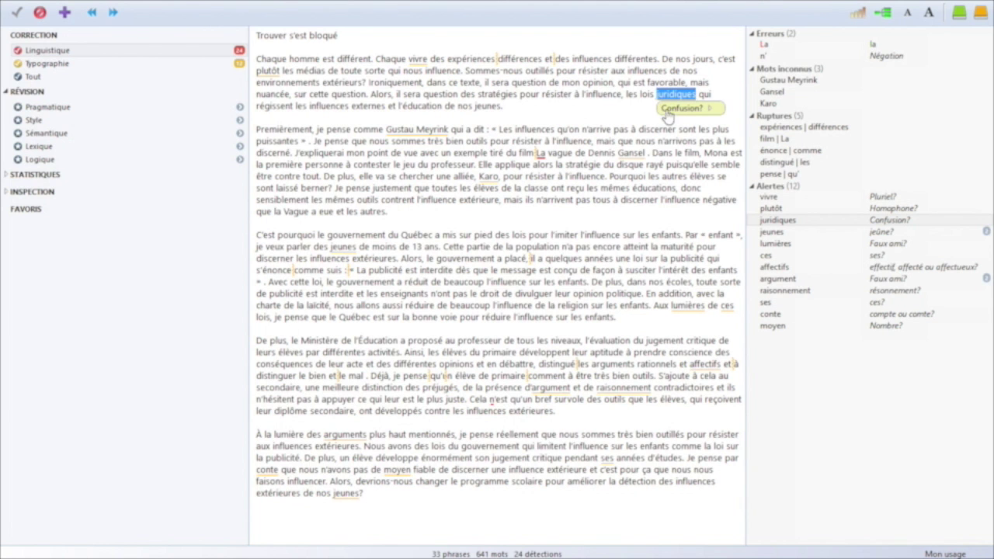